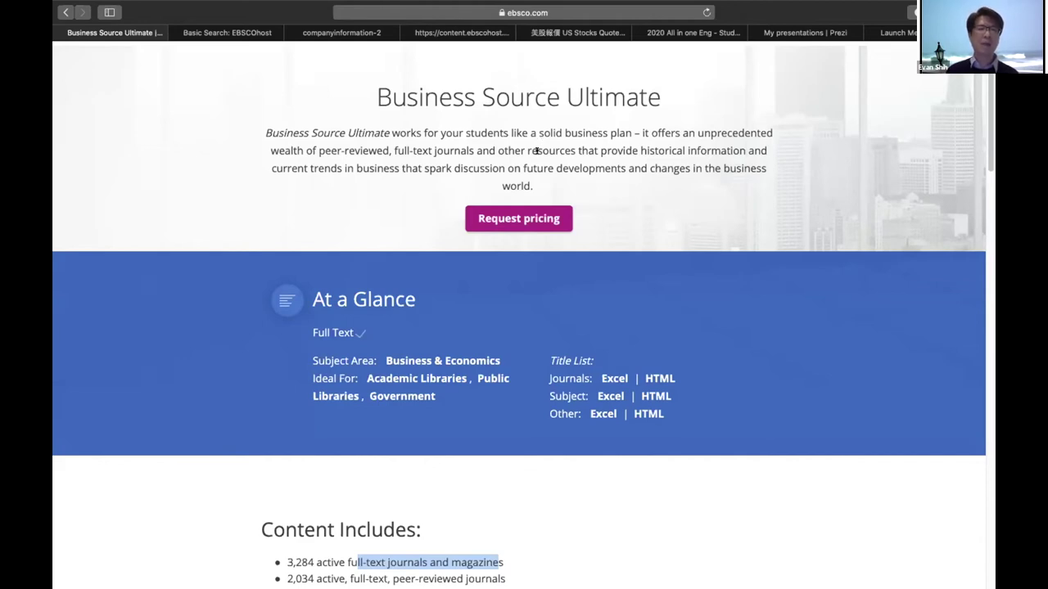
# Review the Business Source Ultimate product page, including its content list, subjects, video content and Unique Company View sections.
pyautogui.scroll(-10, 422, 113)
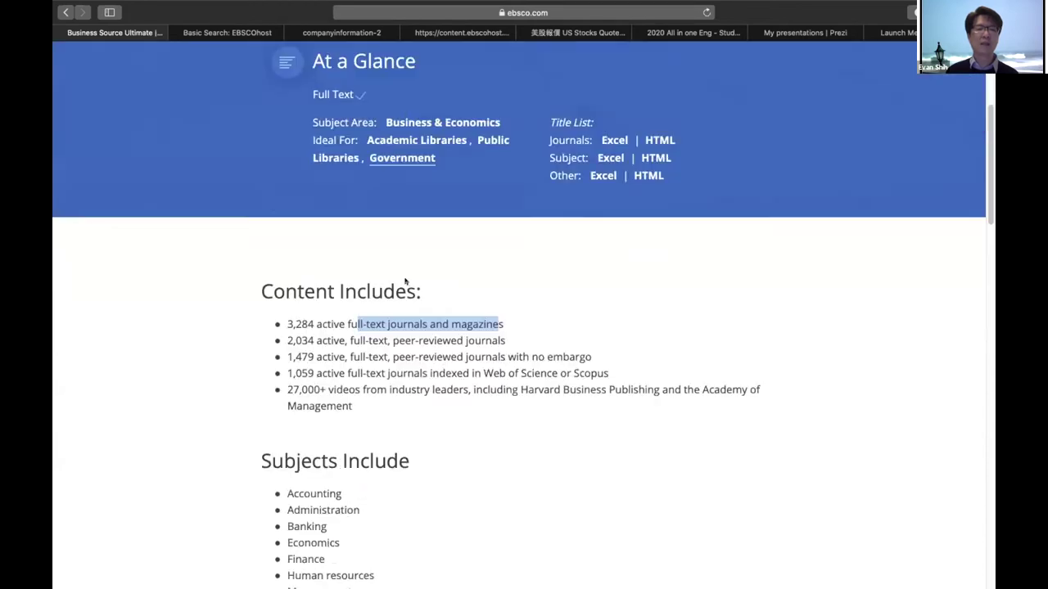
pyautogui.scroll(-10, 319, 280)
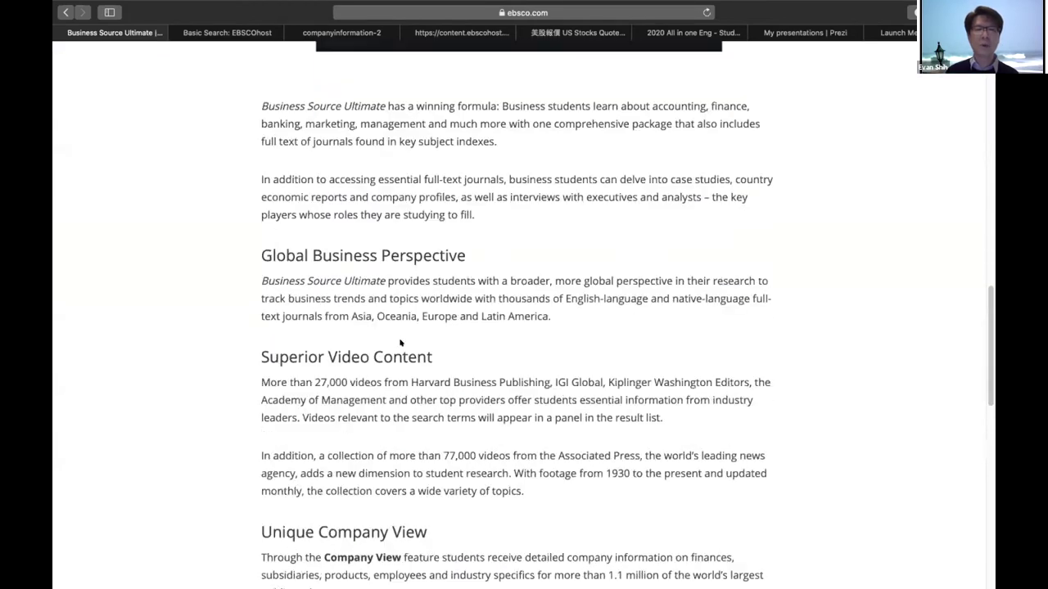
pyautogui.scroll(-3, 412, 327)
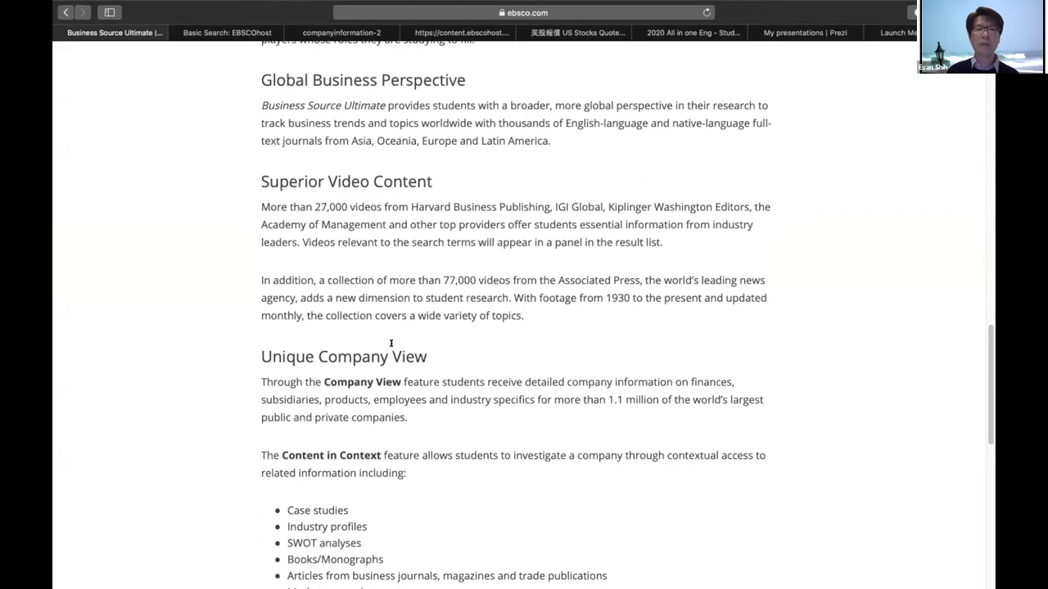
pyautogui.scroll(10, 392, 343)
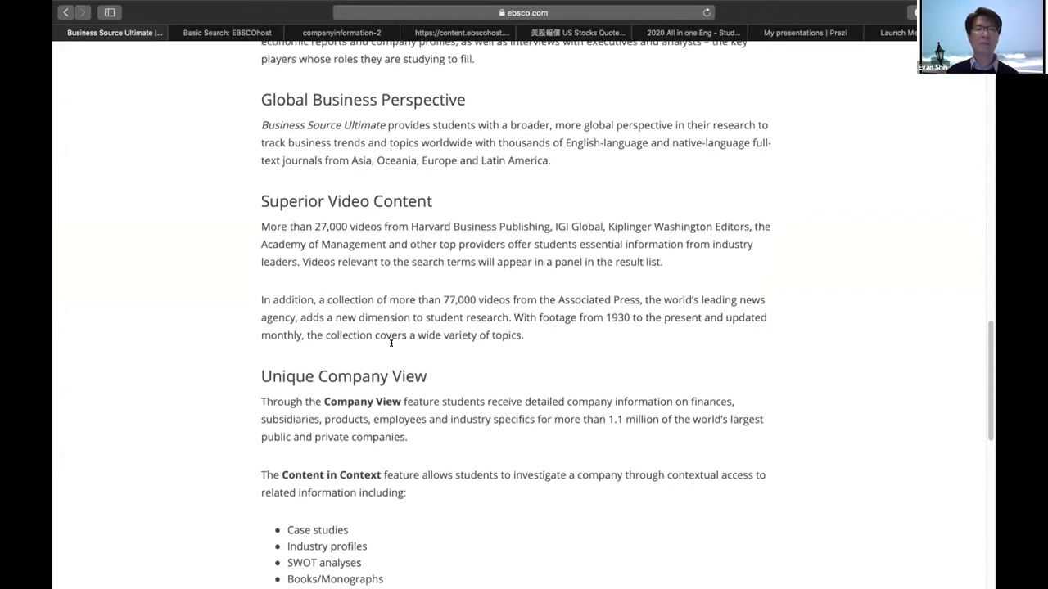
pyautogui.scroll(10, 391, 343)
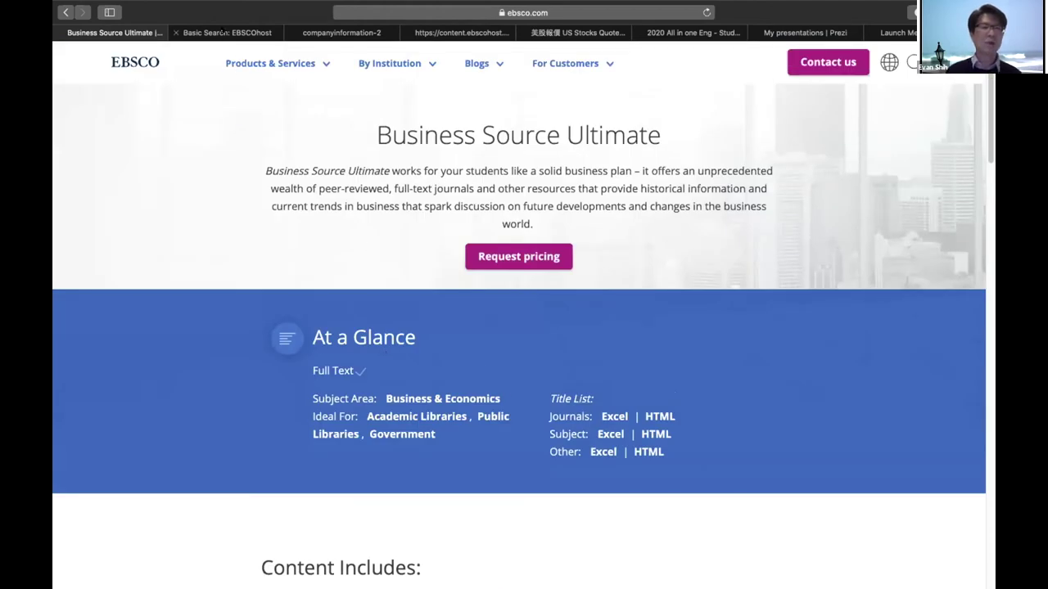
# Switch to the EBSCOhost search page, request Advanced Search, and open the EBSCOhost Databases list from the resource selection.
pyautogui.click(222, 33)
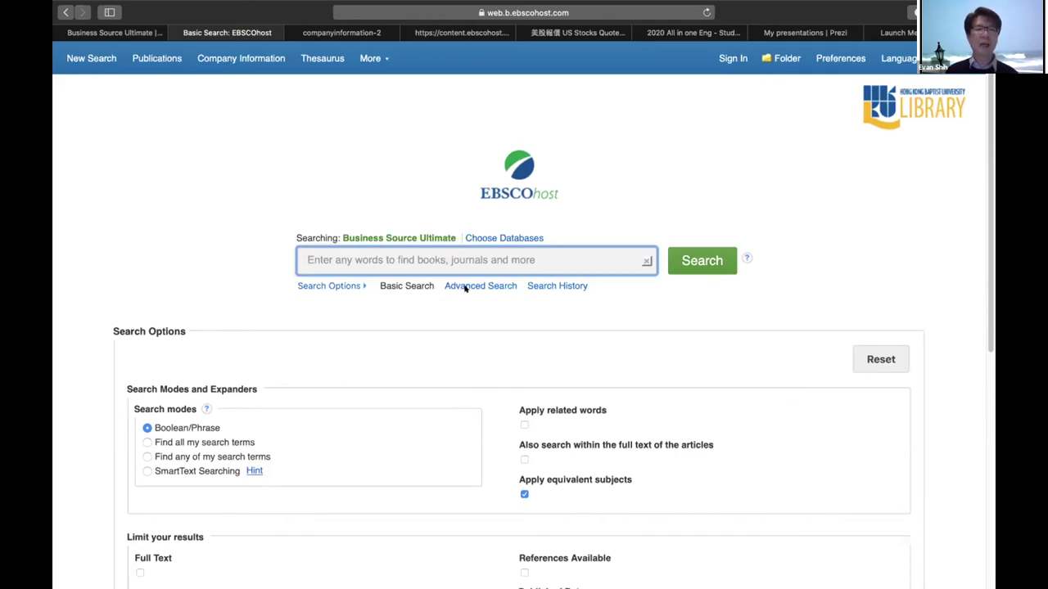
pyautogui.moveTo(380, 285); pyautogui.dragTo(430, 281)
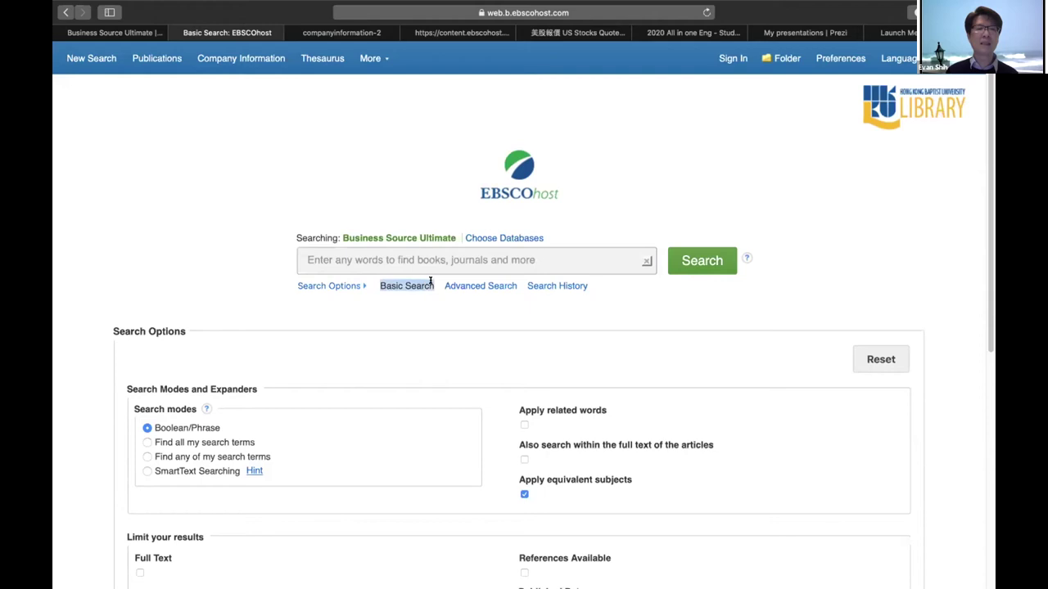
pyautogui.click(480, 285)
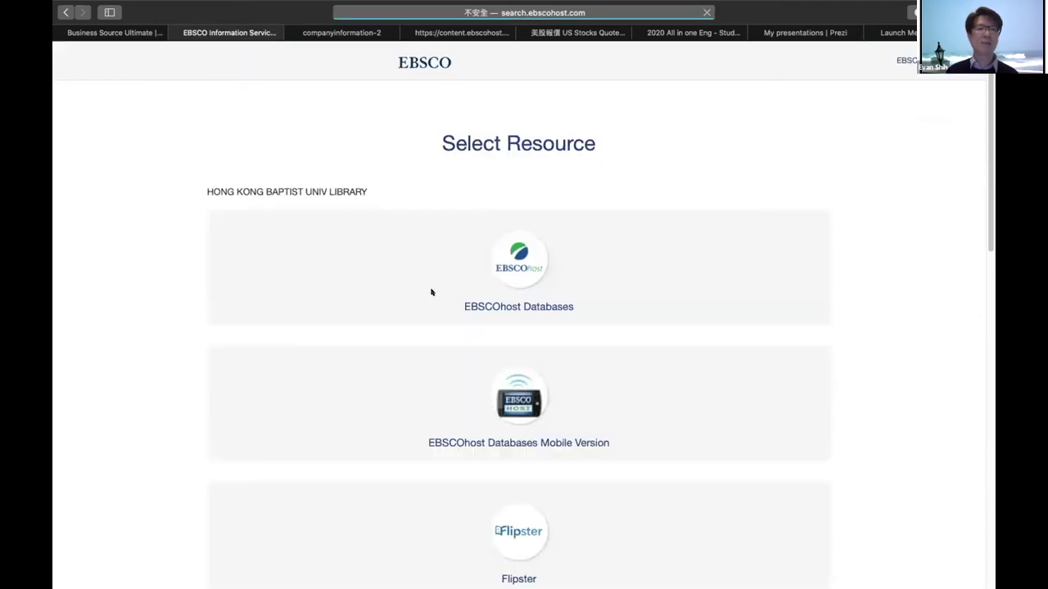
pyautogui.click(511, 303)
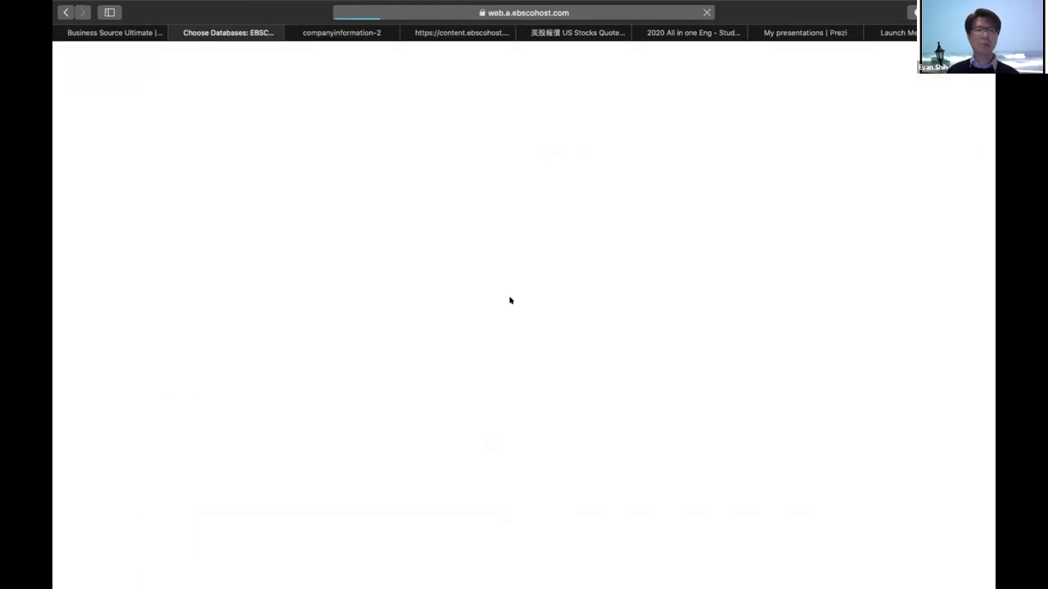
# Locate Business Source Ultimate in the Choose Databases list and open its search page.
pyautogui.press('super+f')
pyautogui.write('ㄍㄧㄛ')
pyautogui.press('BackSpace')
pyautogui.press('BackSpace')
pyautogui.press('BackSpace')
pyautogui.write('bui')
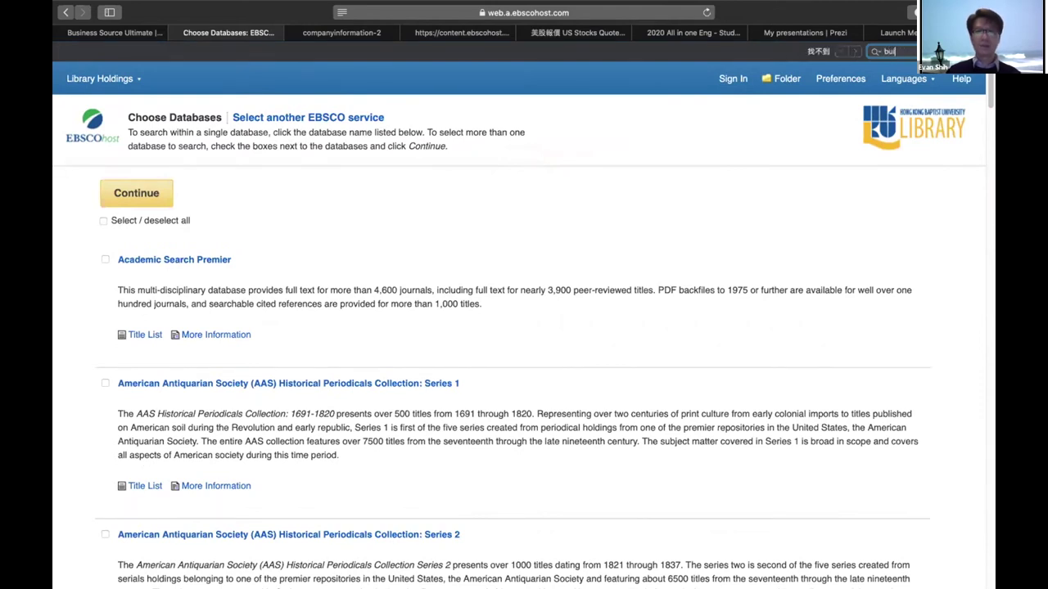
pyautogui.press('Return')
pyautogui.write('s')
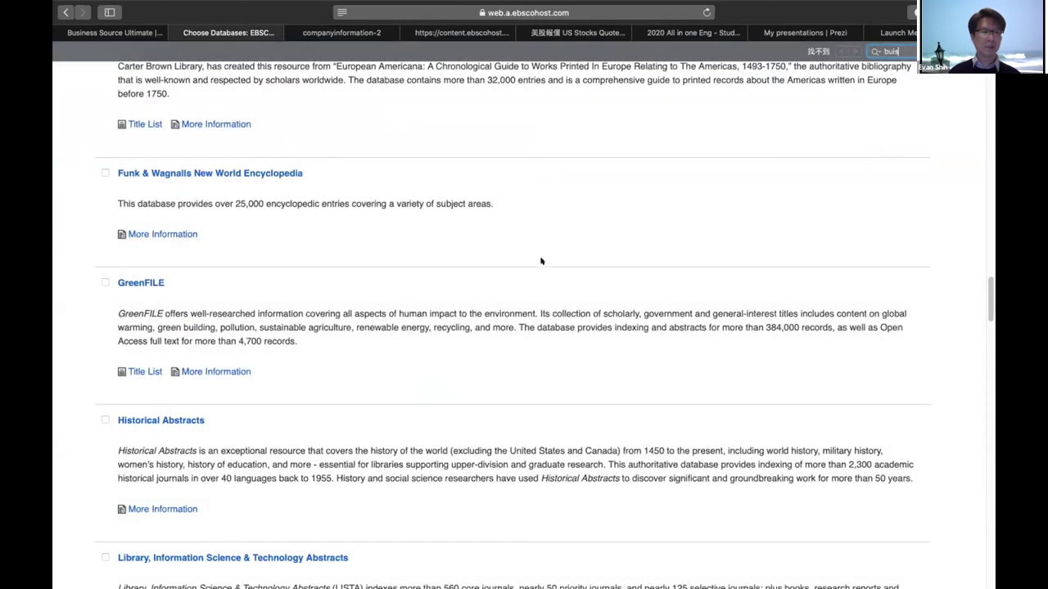
pyautogui.scroll(10, 363, 251)
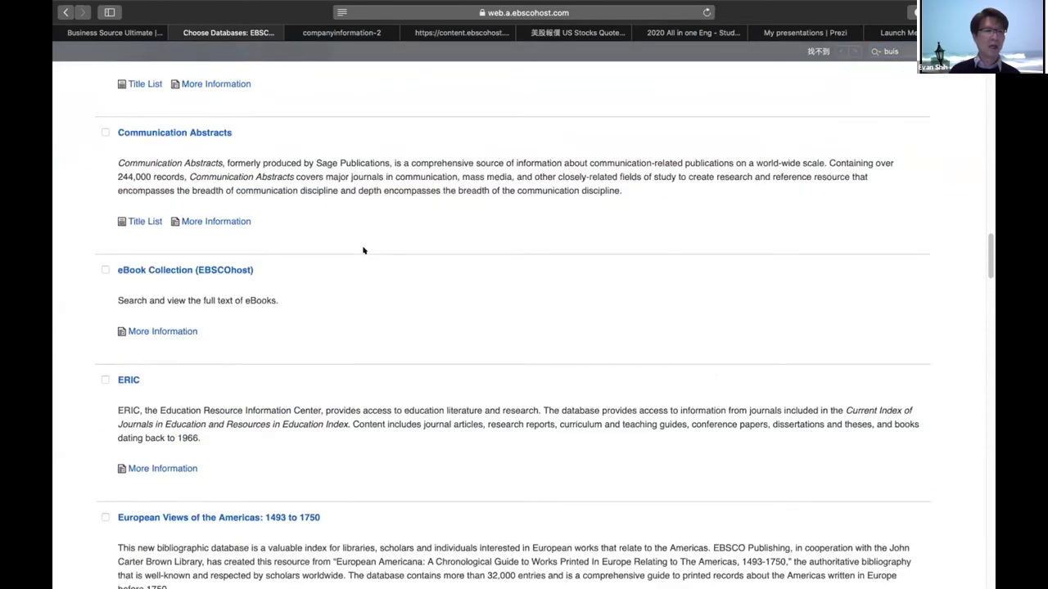
pyautogui.scroll(8, 364, 250)
pyautogui.click(196, 292)
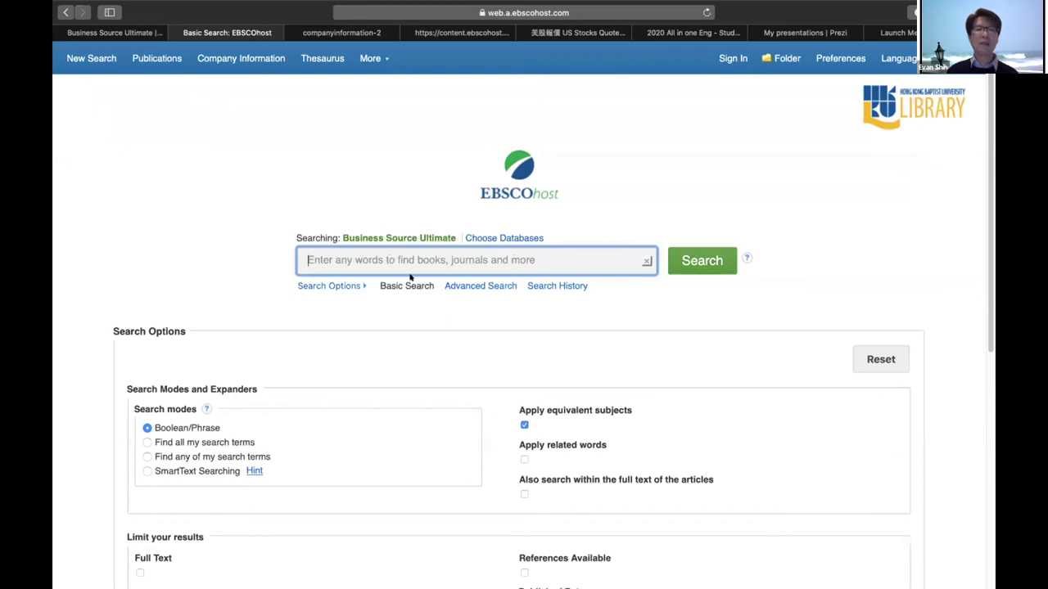
# Open Advanced Search and try adding two extra search rows, removing them again.
pyautogui.moveTo(377, 281); pyautogui.dragTo(424, 280)
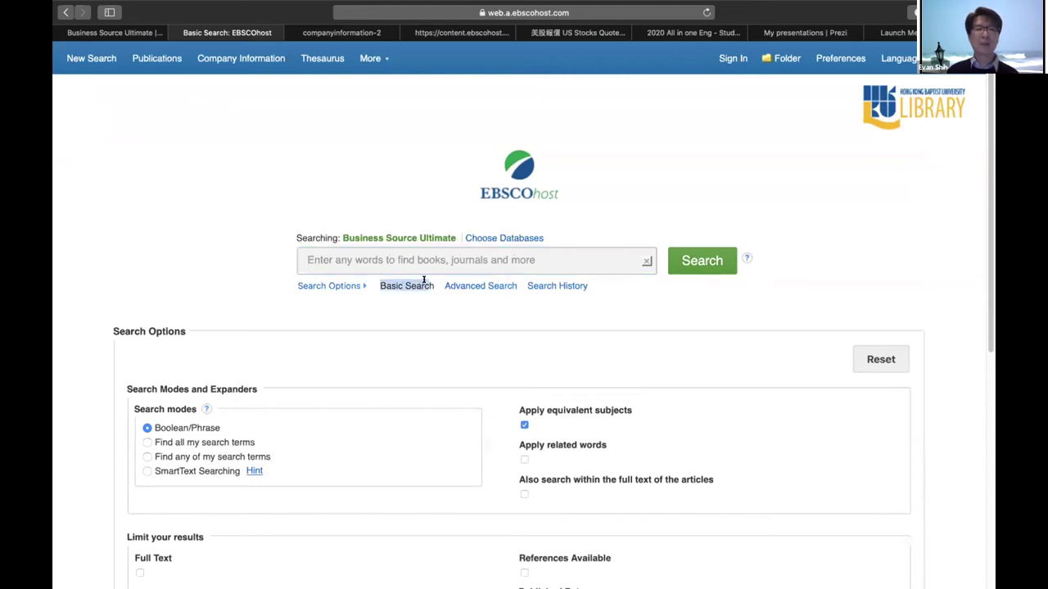
pyautogui.click(468, 286)
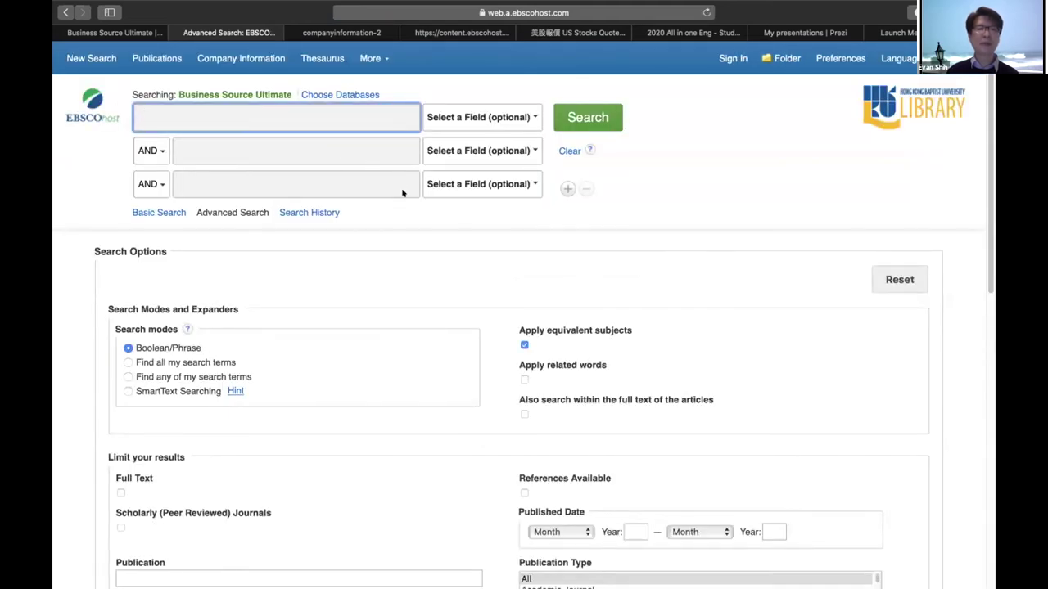
pyautogui.click(565, 190)
pyautogui.click(565, 221)
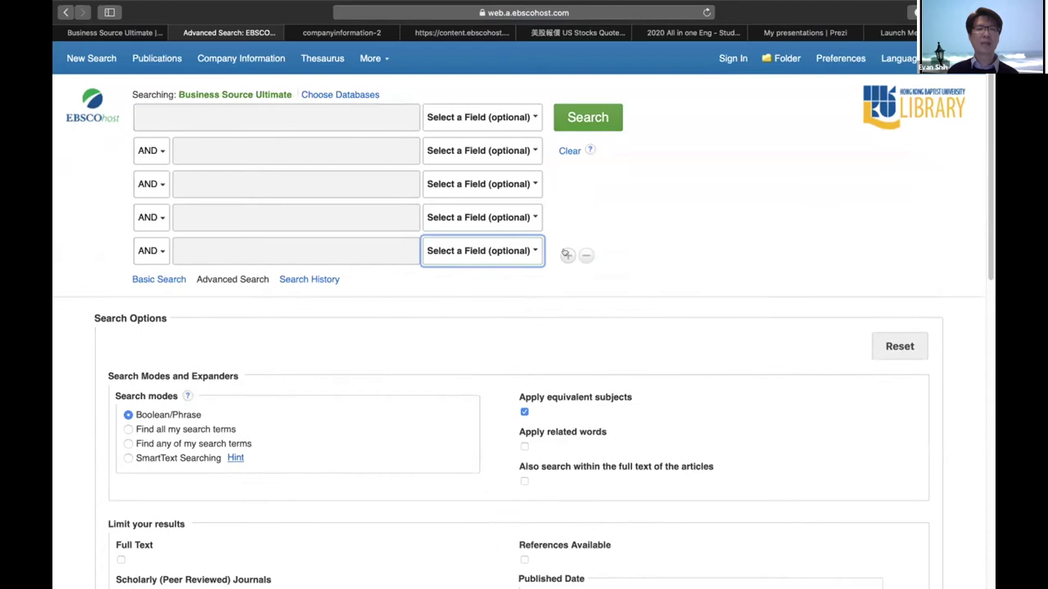
pyautogui.click(583, 257)
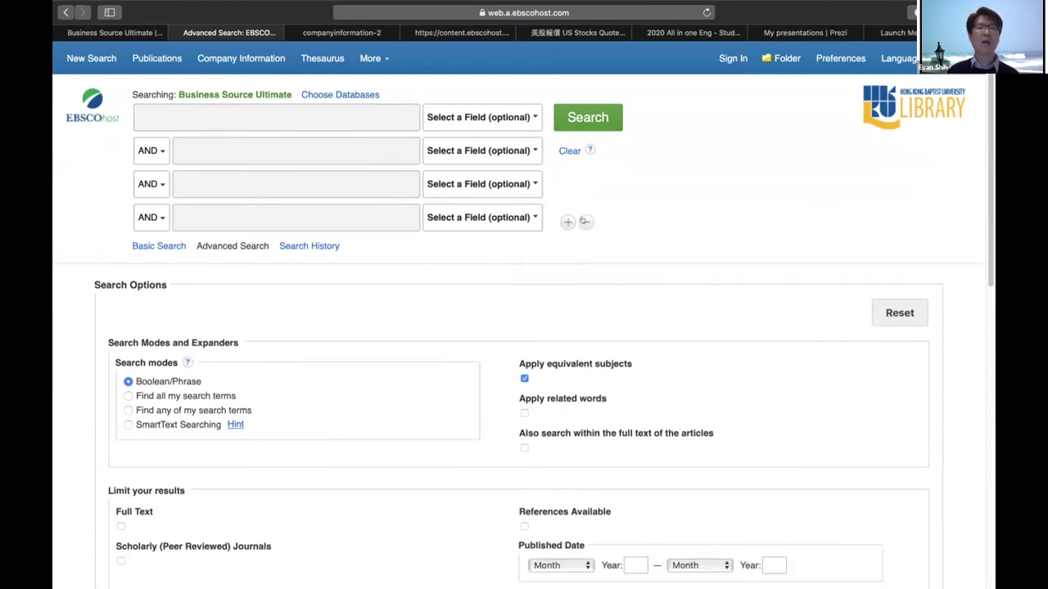
pyautogui.click(583, 223)
# Return to Basic Search and hide its search options.
pyautogui.click(161, 211)
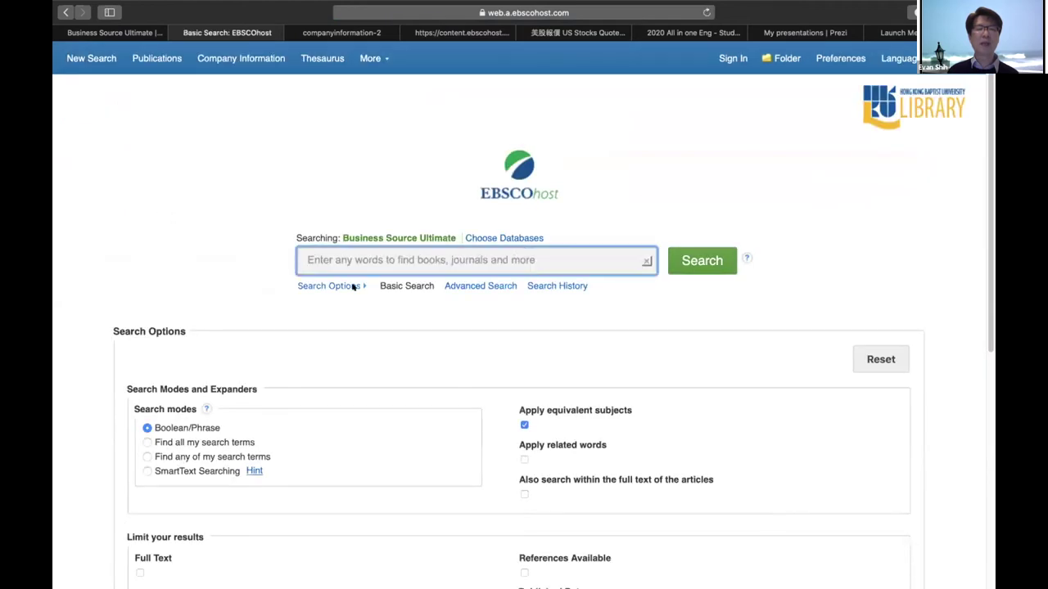
pyautogui.click(352, 286)
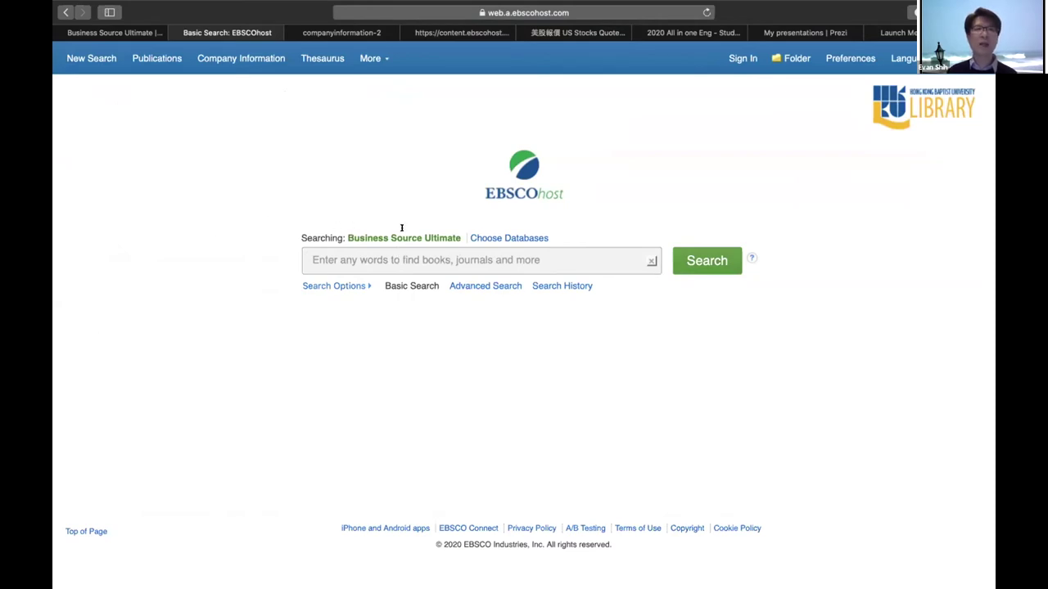
# Try selecting all databases in the database chooser, view the Academic Search Premier and Art & Architecture Source descriptions, and cancel the selection.
pyautogui.click(492, 238)
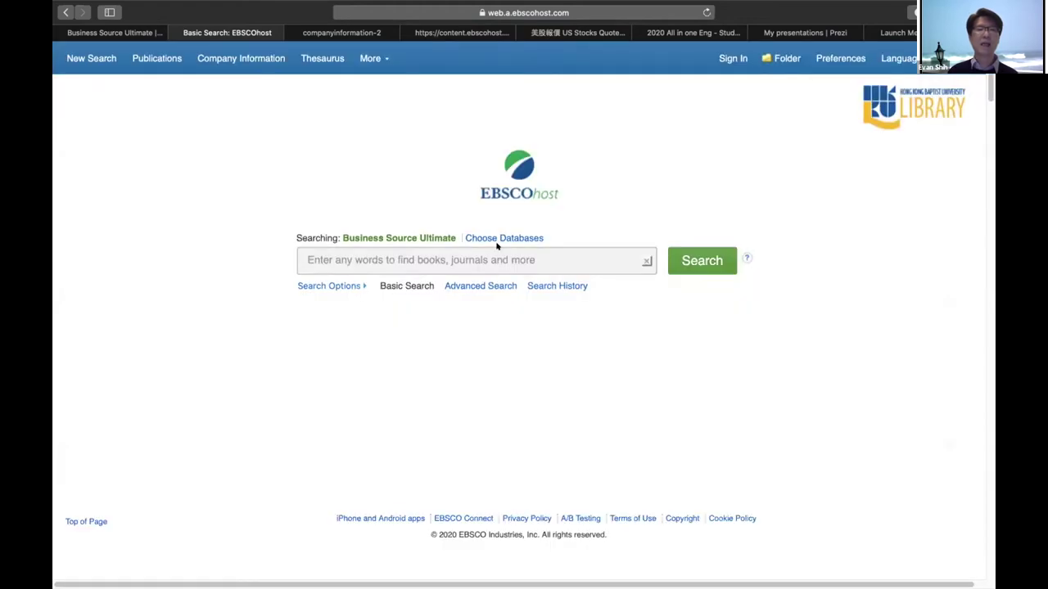
pyautogui.scroll(-3, 506, 252)
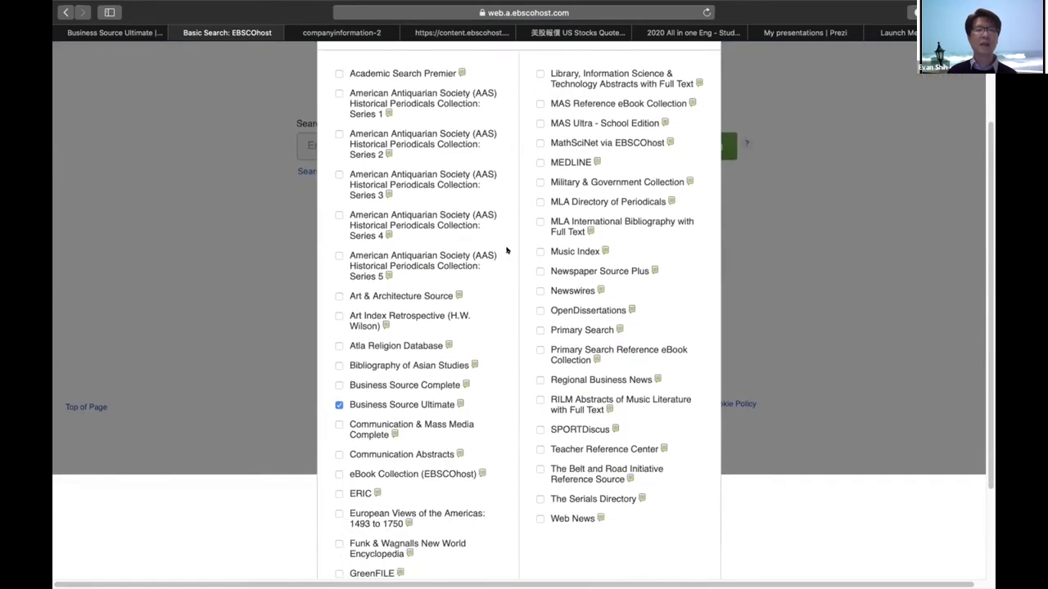
pyautogui.scroll(3, 506, 256)
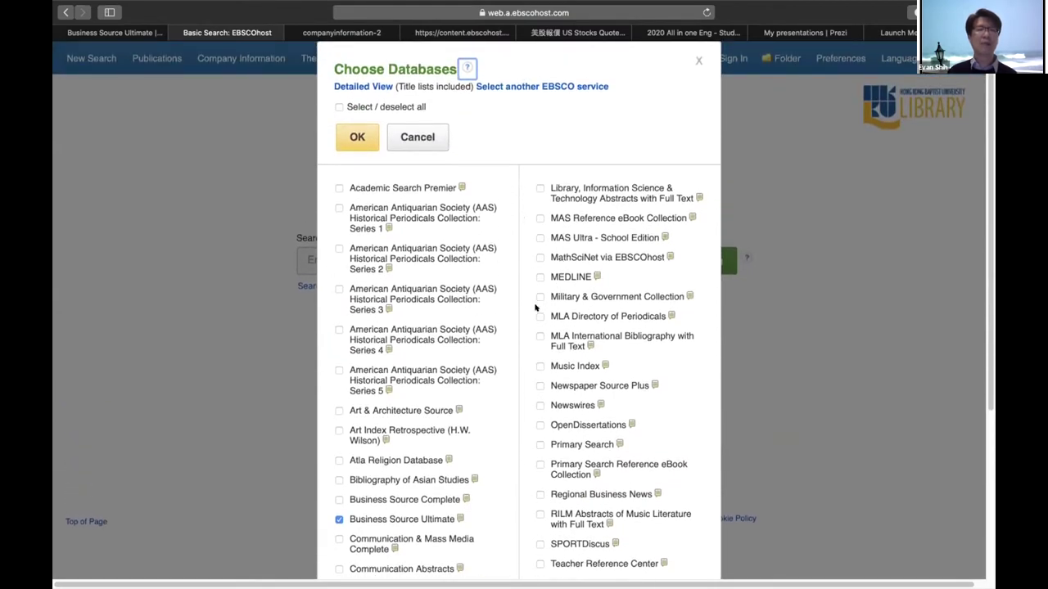
pyautogui.click(339, 107)
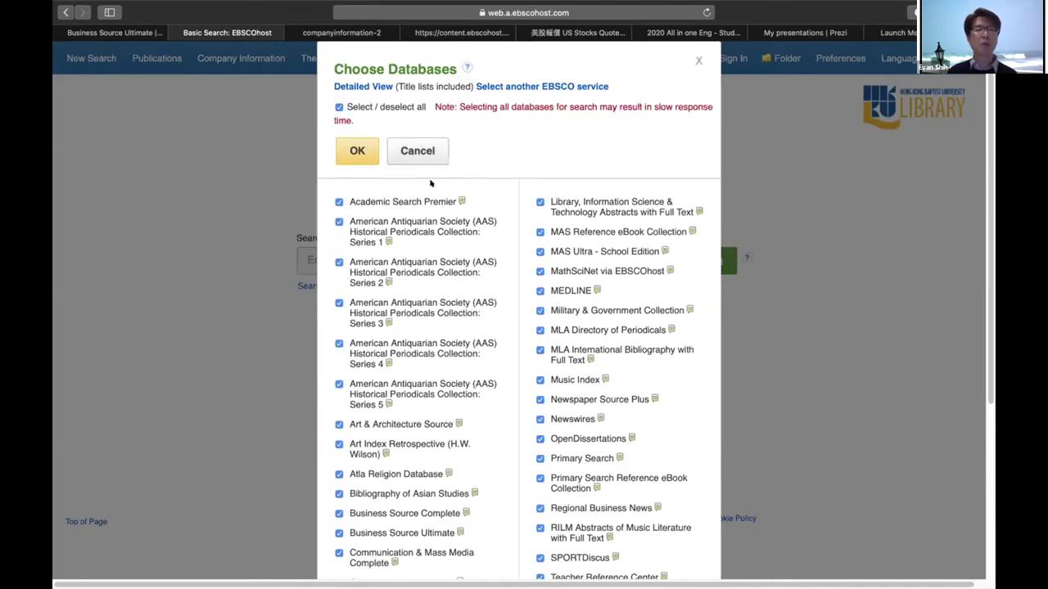
pyautogui.moveTo(457, 198)
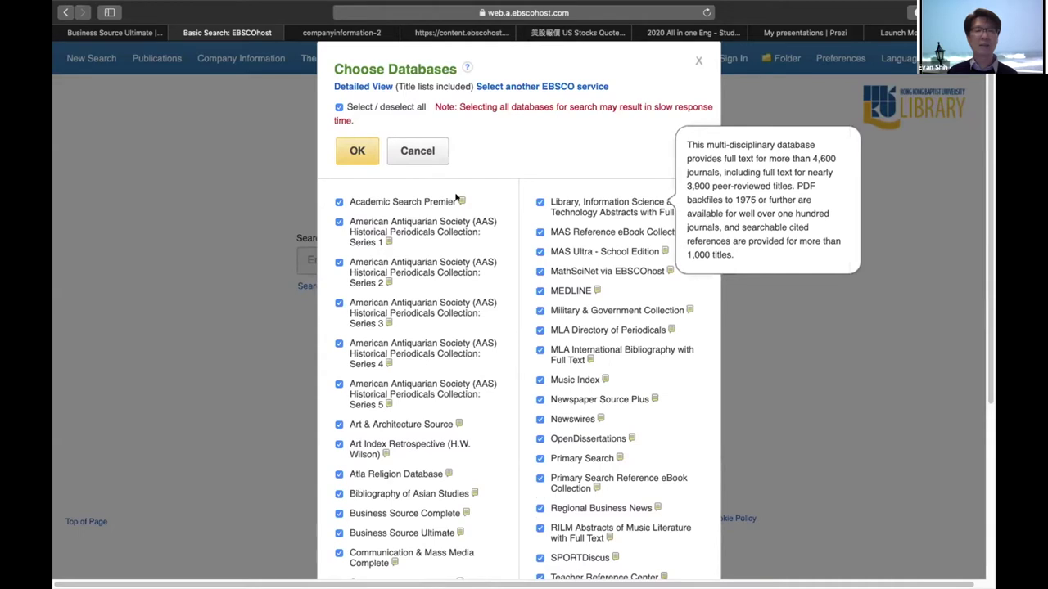
pyautogui.scroll(-3, 456, 198)
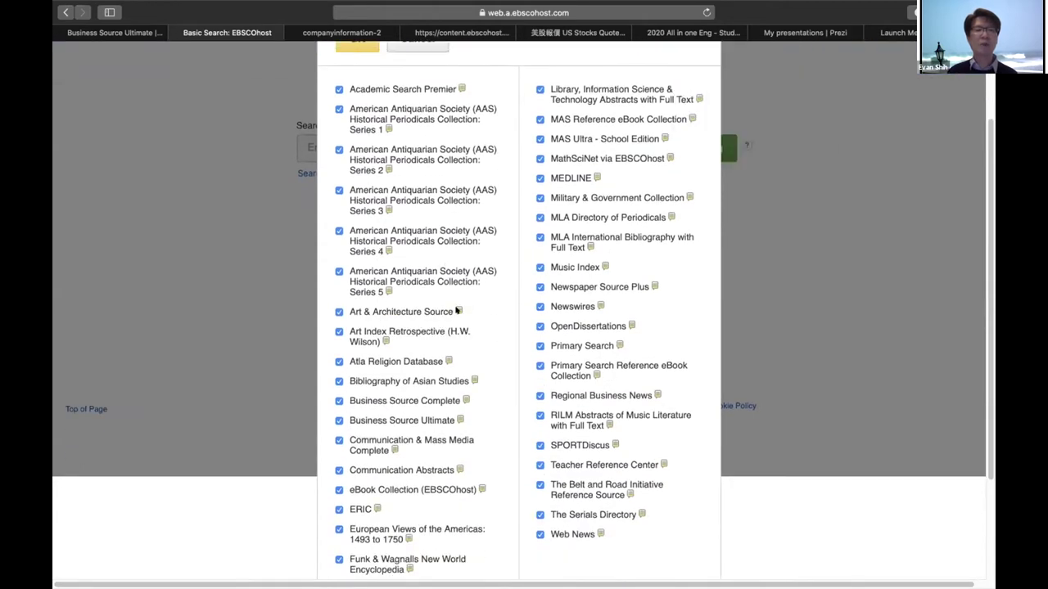
pyautogui.moveTo(456, 311)
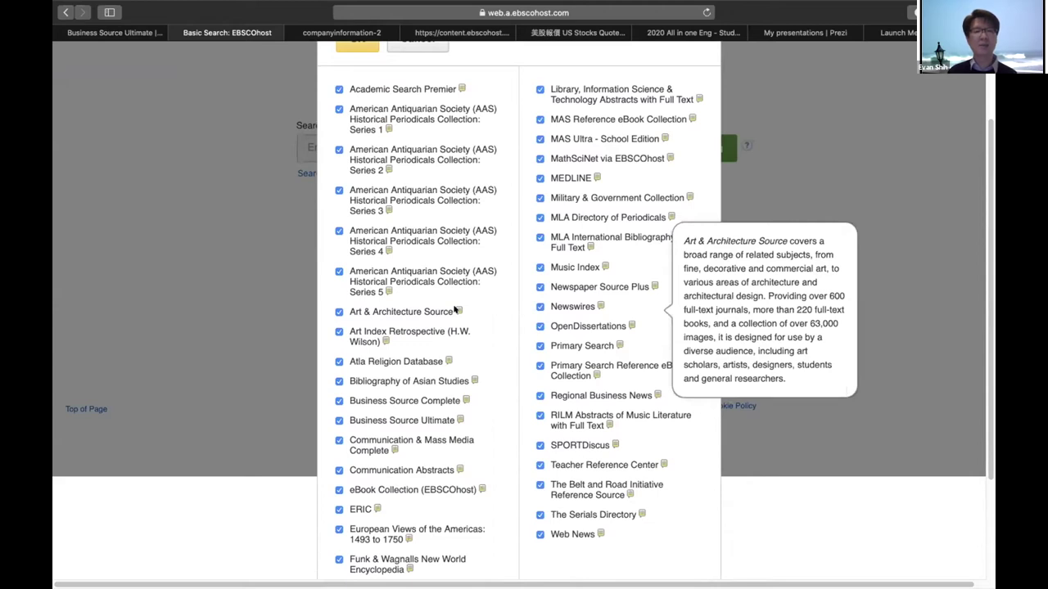
pyautogui.scroll(3, 454, 310)
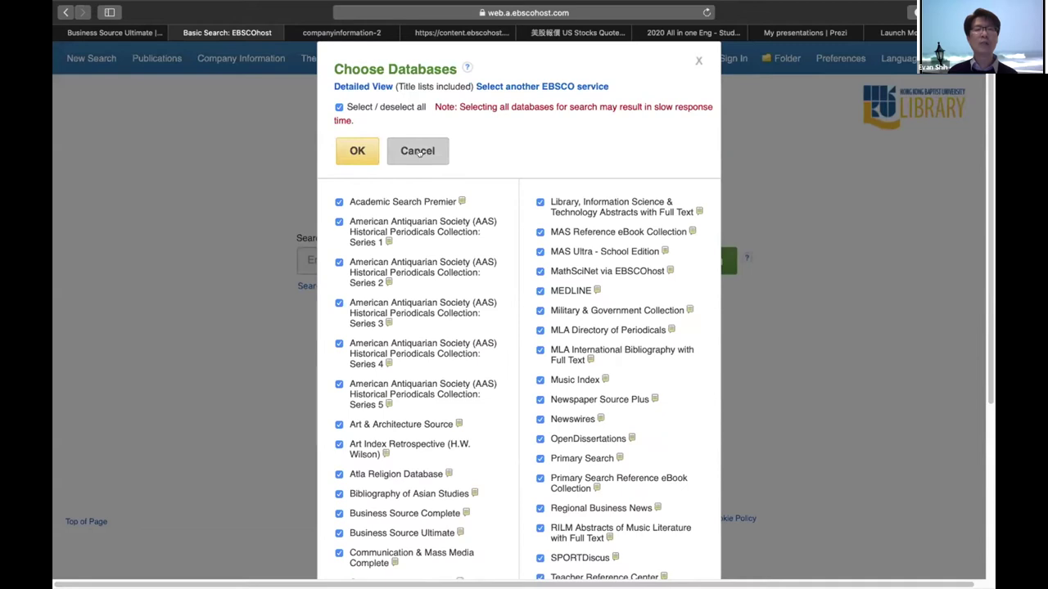
pyautogui.click(419, 151)
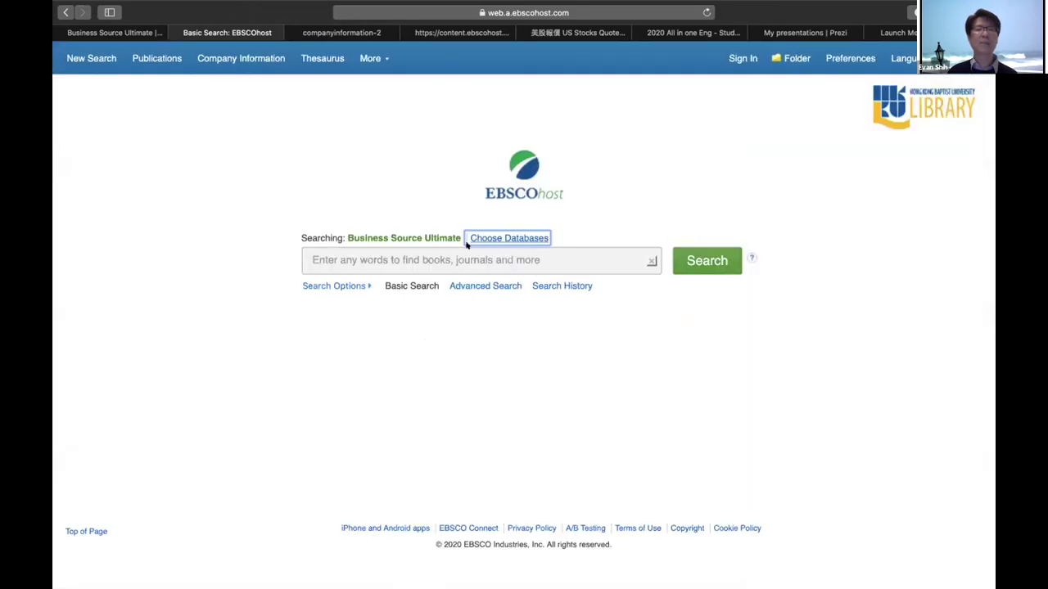
# Open the Company Information search page from the Business Source Ultimate basic search.
pyautogui.click(391, 259)
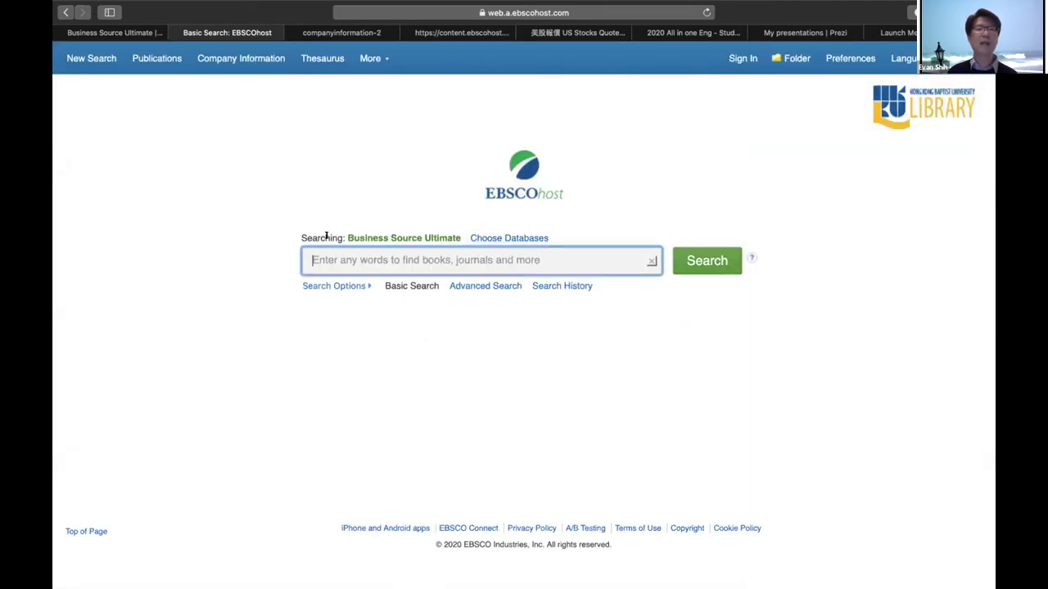
pyautogui.click(305, 235)
pyautogui.moveTo(305, 235); pyautogui.dragTo(458, 237)
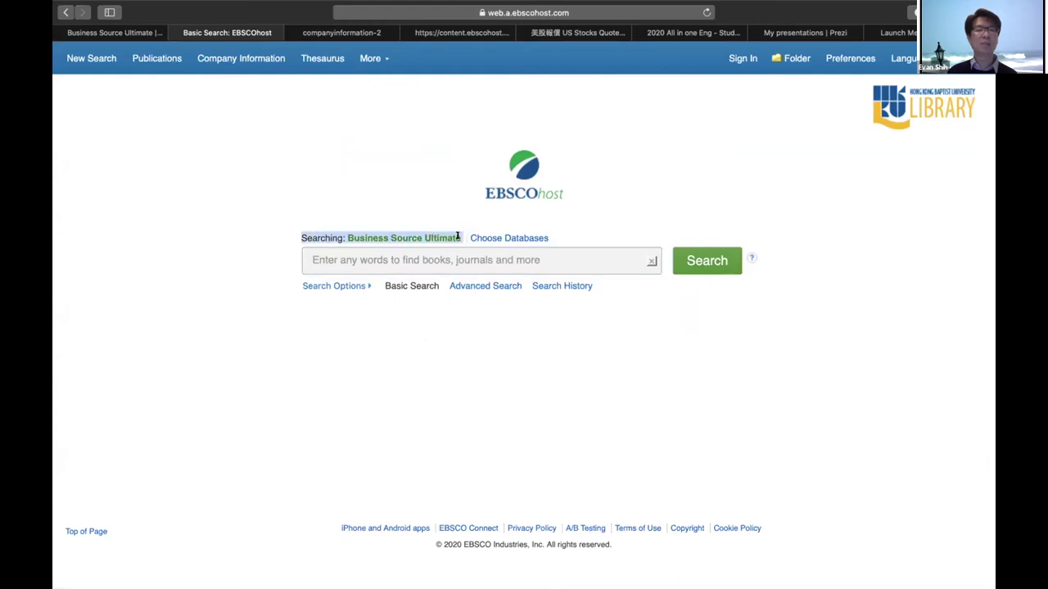
pyautogui.click(405, 259)
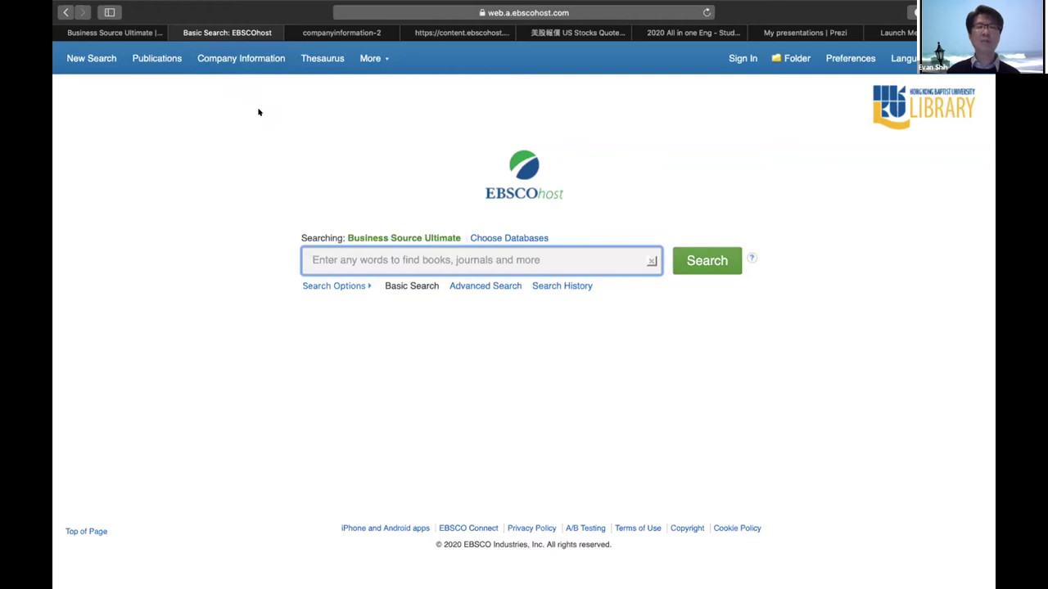
pyautogui.click(227, 60)
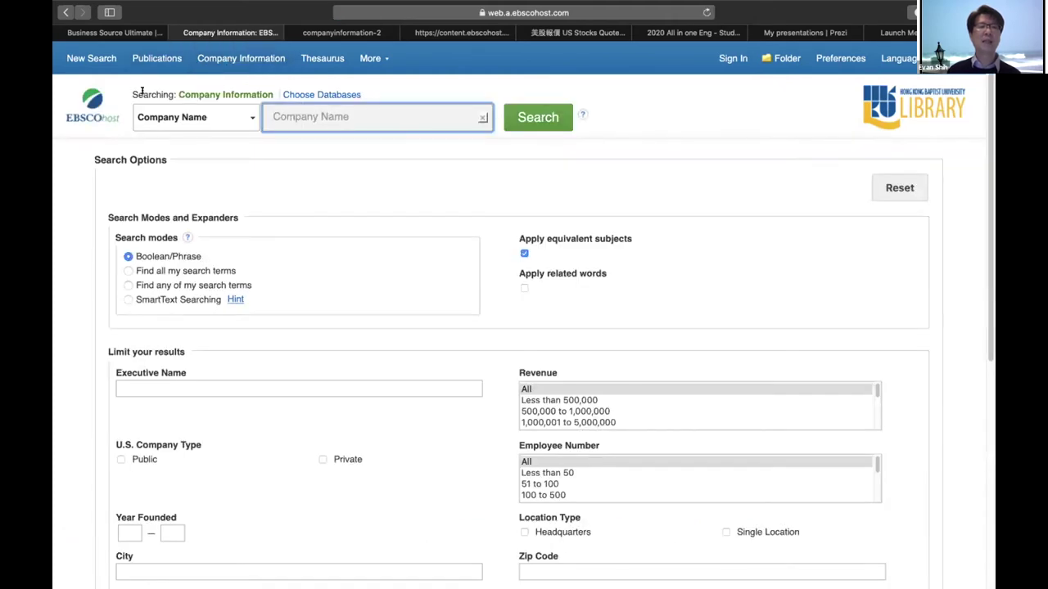
pyautogui.moveTo(131, 92); pyautogui.dragTo(274, 94)
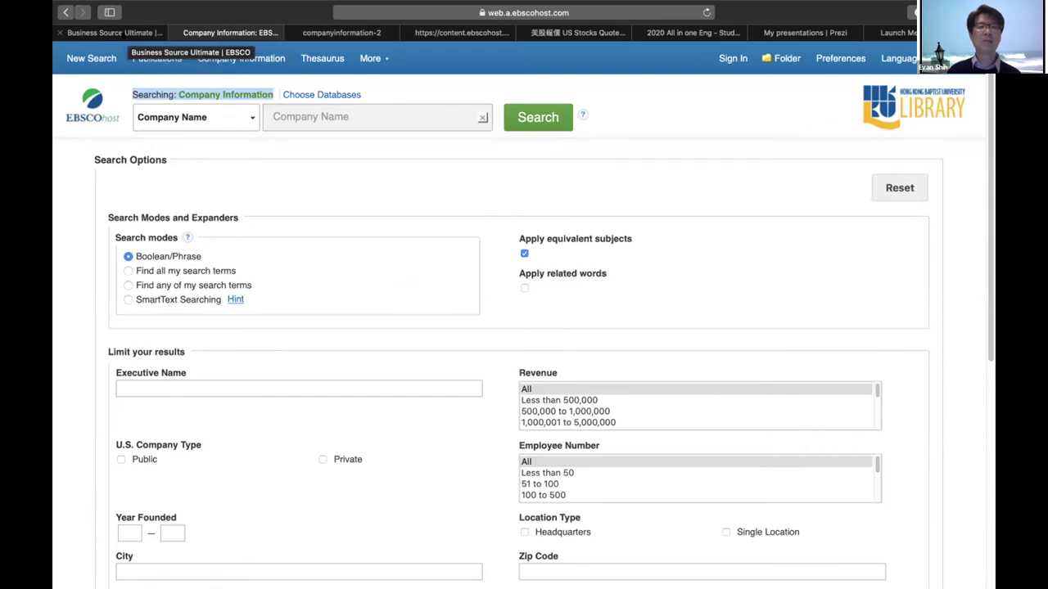
# Go to the Unique Company View section on the Business Source Ultimate page and highlight the "1.1 million" company figure.
pyautogui.click(114, 33)
pyautogui.scroll(-3, 368, 278)
pyautogui.scroll(-12, 368, 278)
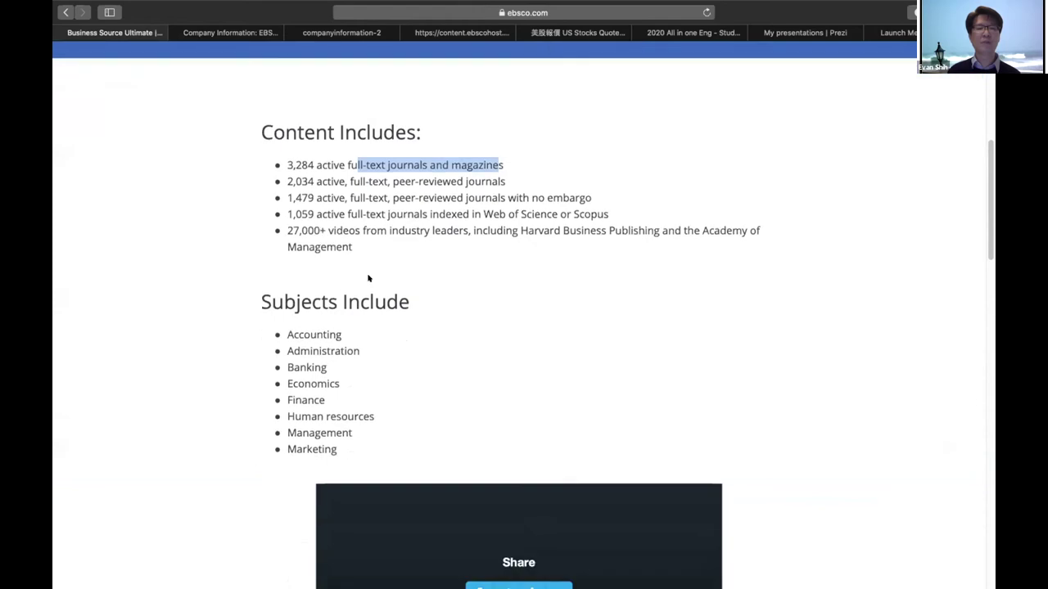
pyautogui.scroll(-3, 362, 259)
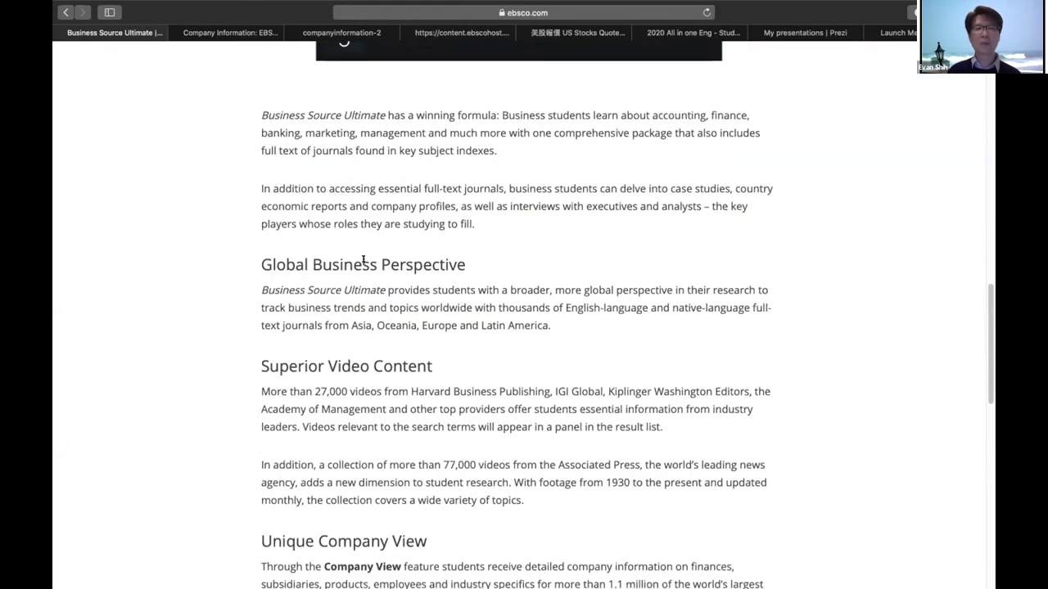
pyautogui.scroll(-3, 362, 259)
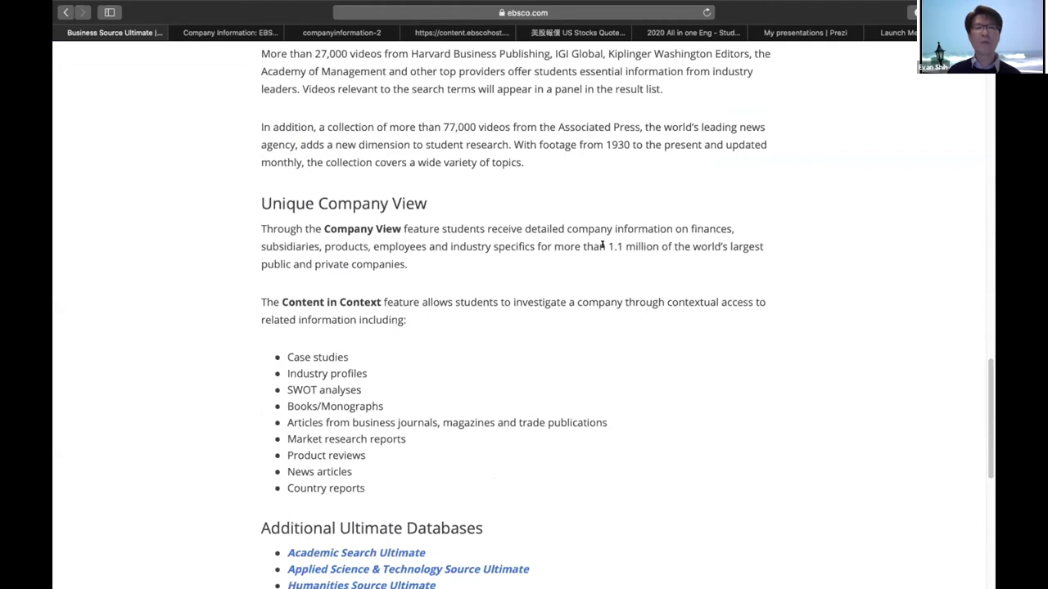
pyautogui.moveTo(607, 243); pyautogui.dragTo(745, 247)
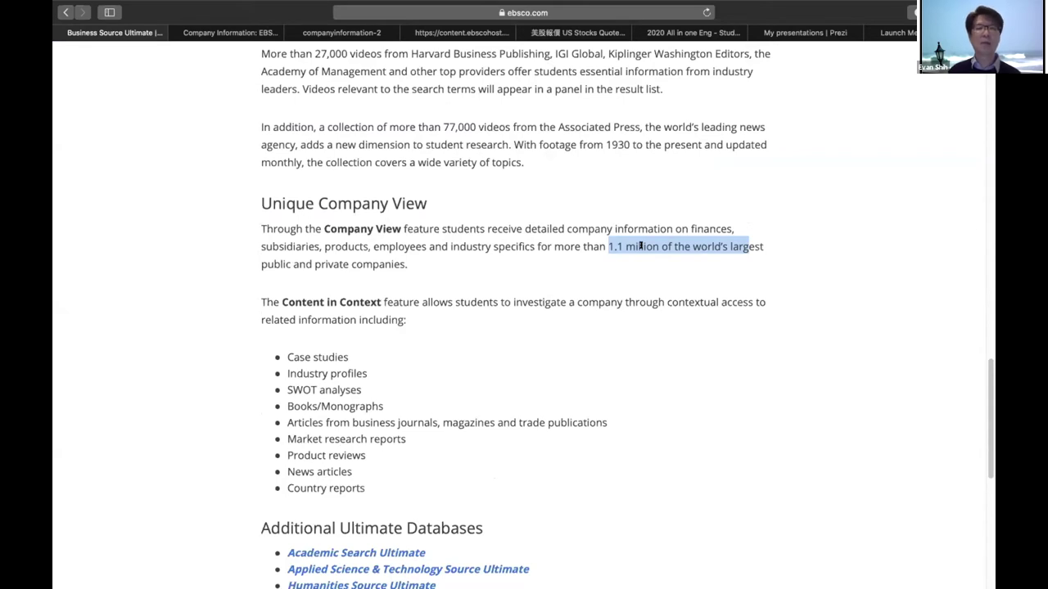
pyautogui.click(622, 247)
pyautogui.moveTo(606, 246); pyautogui.dragTo(657, 246)
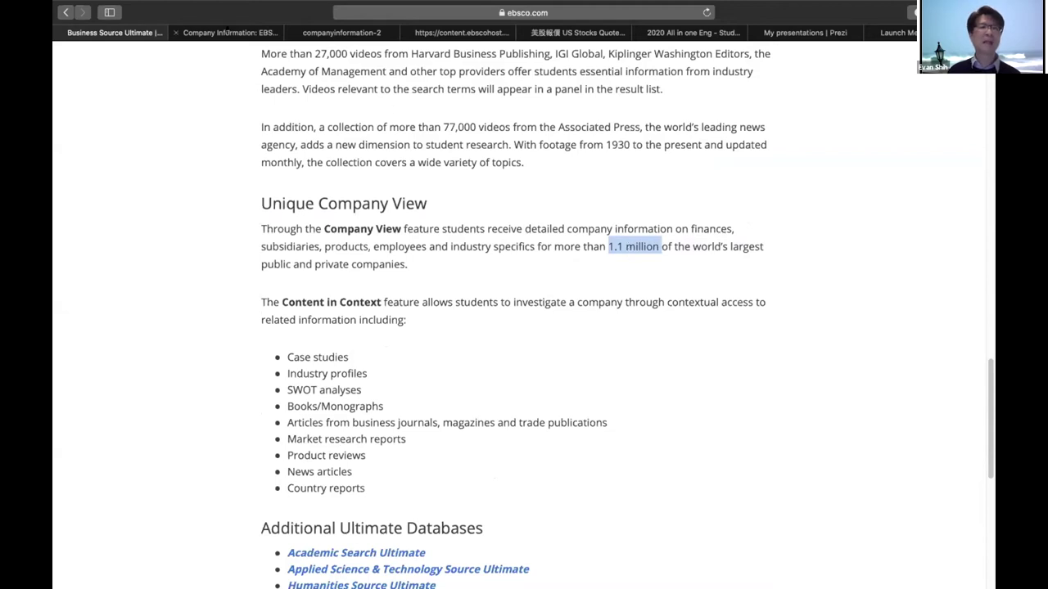
# Search Company Information by Ticker Symbol for FB, checking Facebook's ticker on the AASTOCKS US stock quote page first.
pyautogui.click(222, 33)
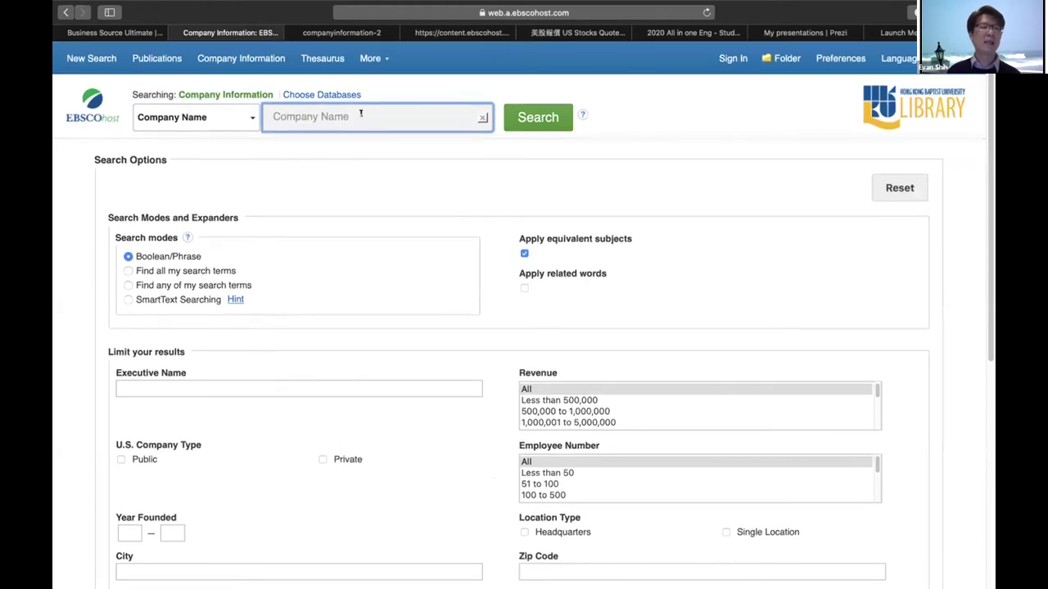
pyautogui.click(236, 116)
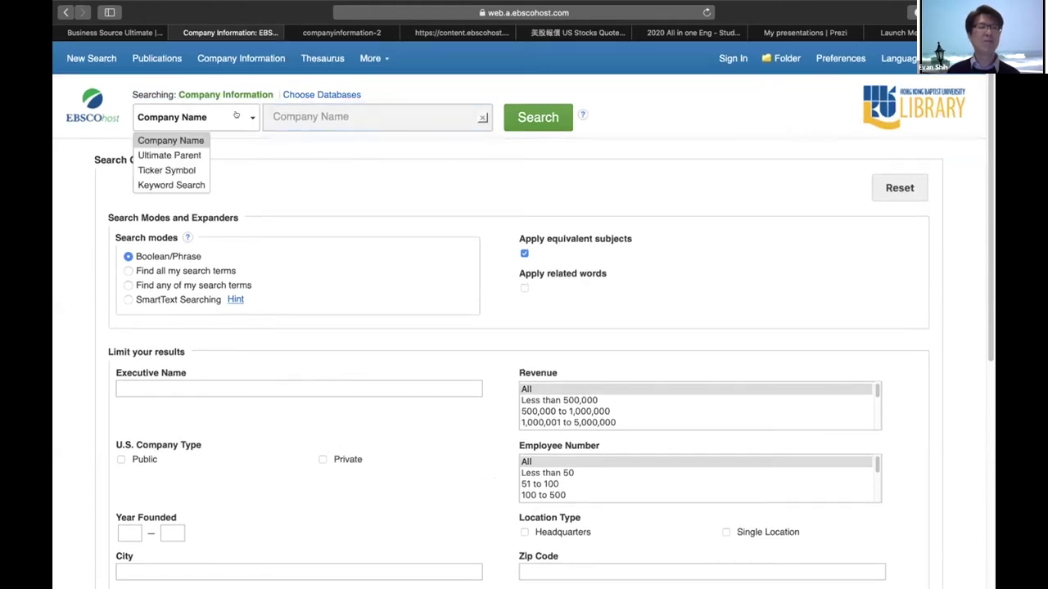
pyautogui.click(165, 170)
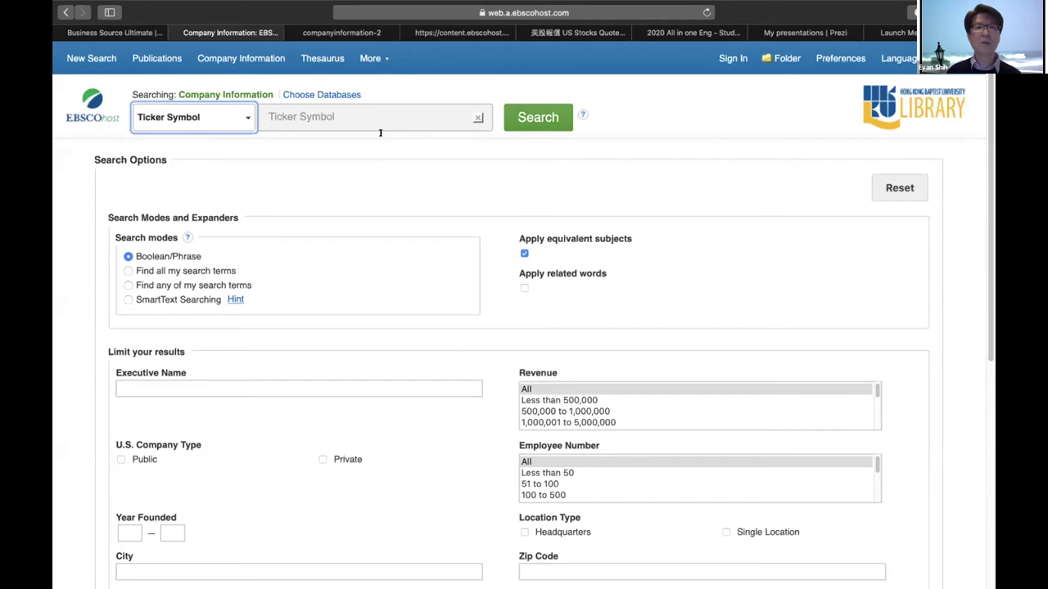
pyautogui.click(577, 32)
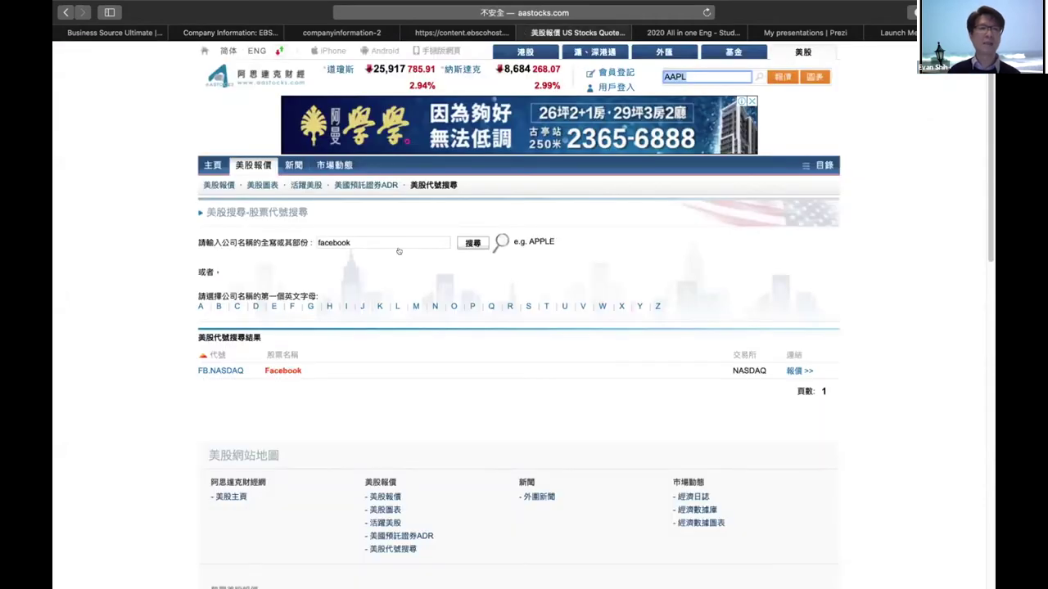
pyautogui.scroll(-3, 407, 254)
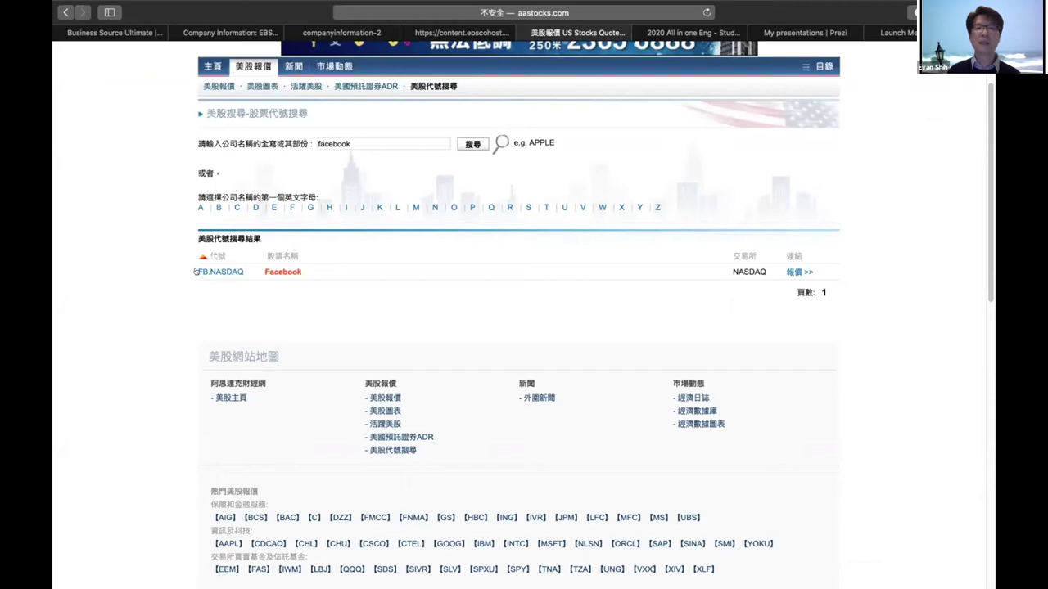
pyautogui.click(231, 33)
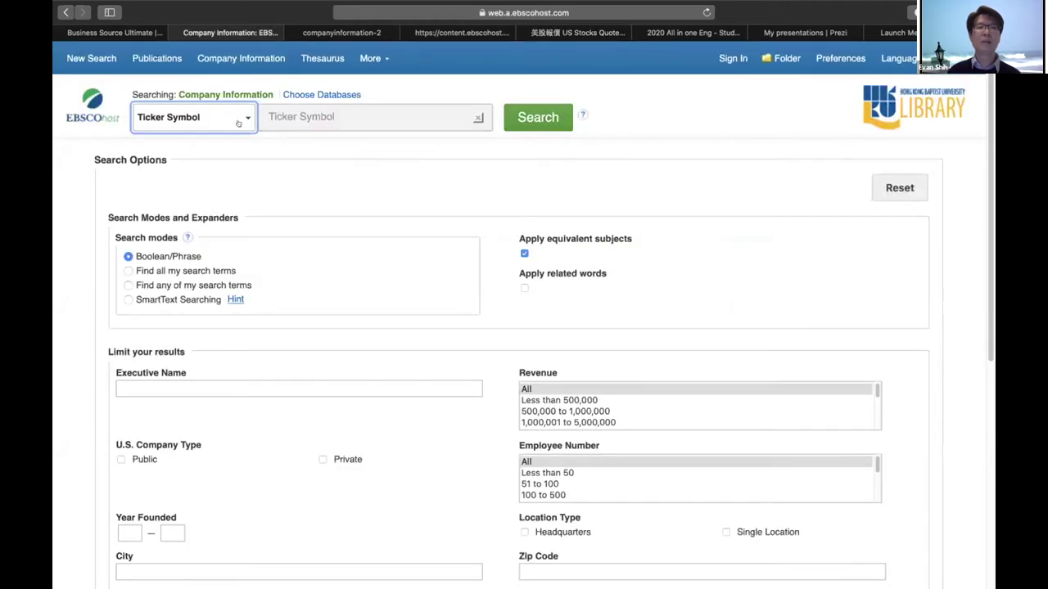
pyautogui.write('FB')
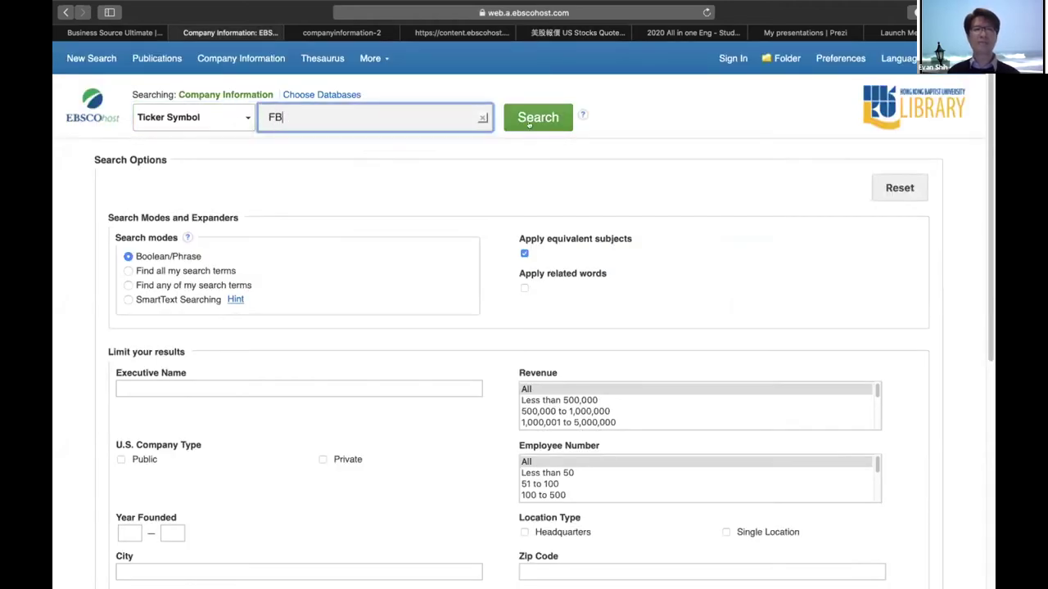
pyautogui.click(529, 120)
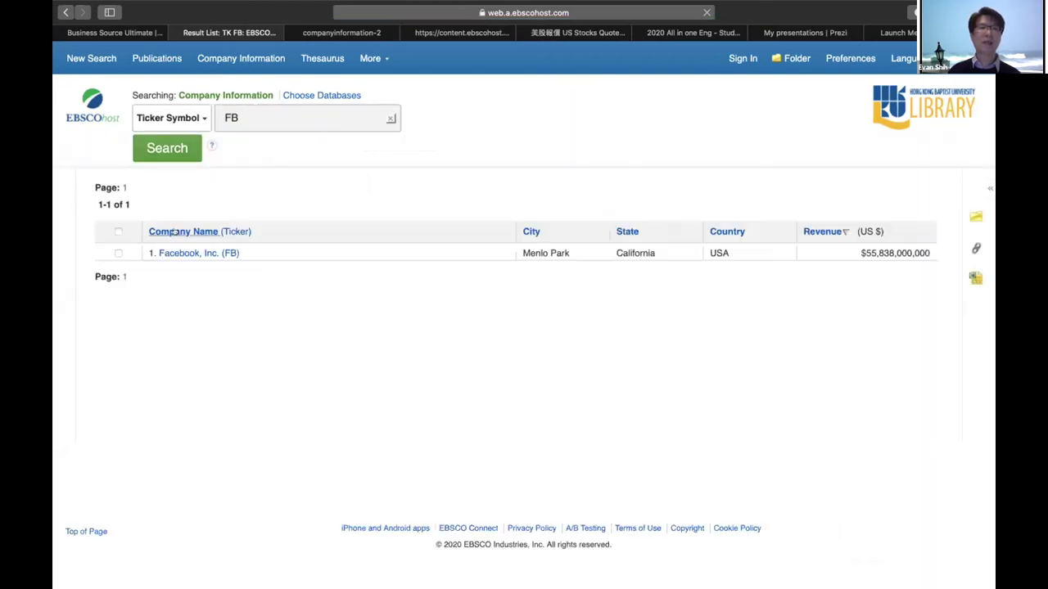
# Change the search field to Company Name and search Company Information for Facebook.
pyautogui.click(195, 119)
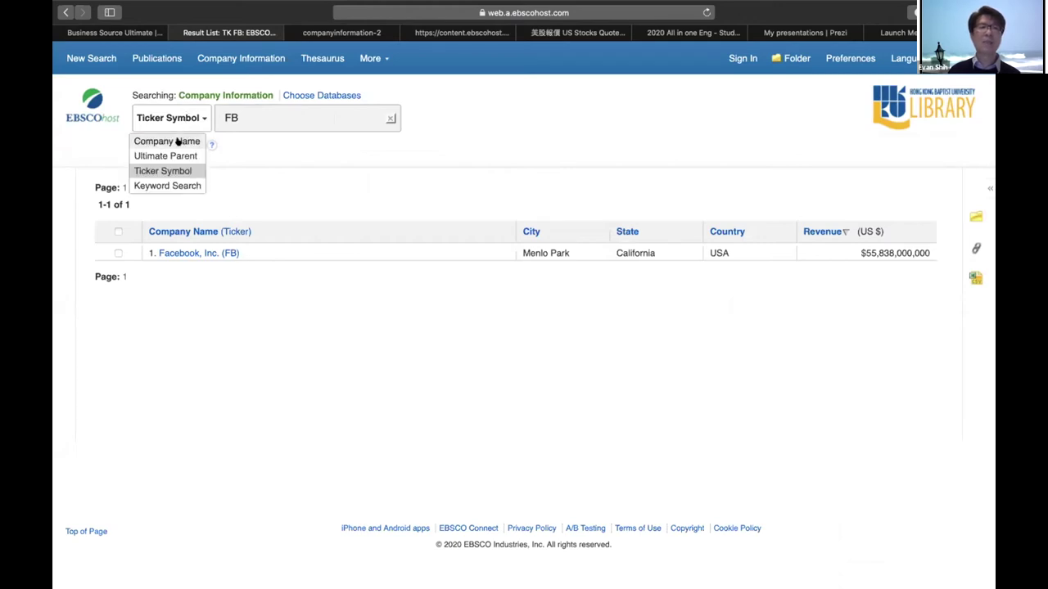
pyautogui.click(178, 141)
pyautogui.click(278, 112)
pyautogui.press('BackSpace')
pyautogui.write('acebook')
pyautogui.press('Return')
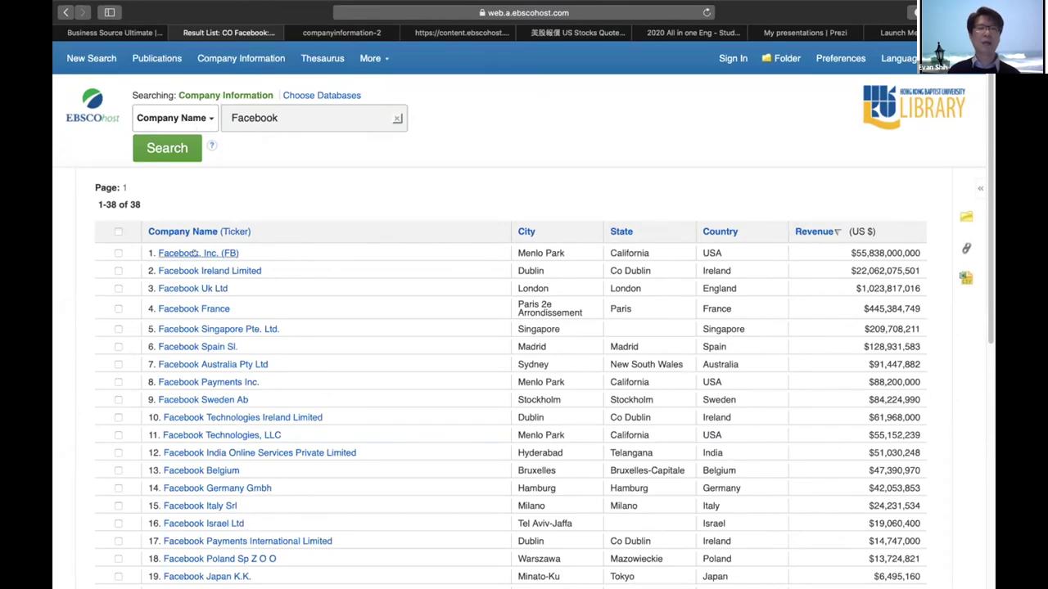
# Examine the list of Facebook companies with their locations and revenue, and check the available search field choices.
pyautogui.scroll(-1, 456, 265)
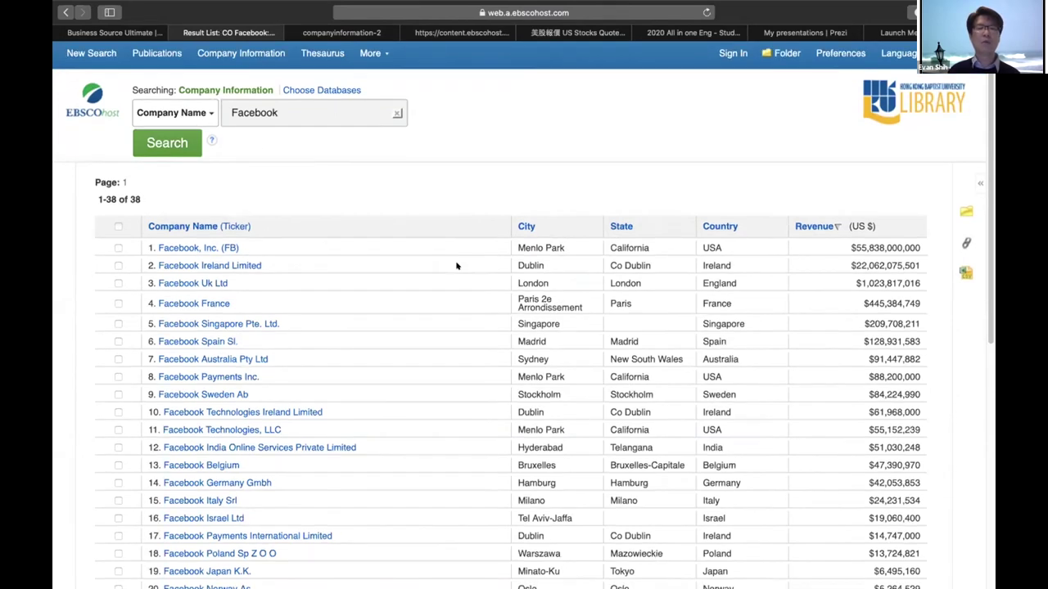
pyautogui.scroll(-5, 457, 265)
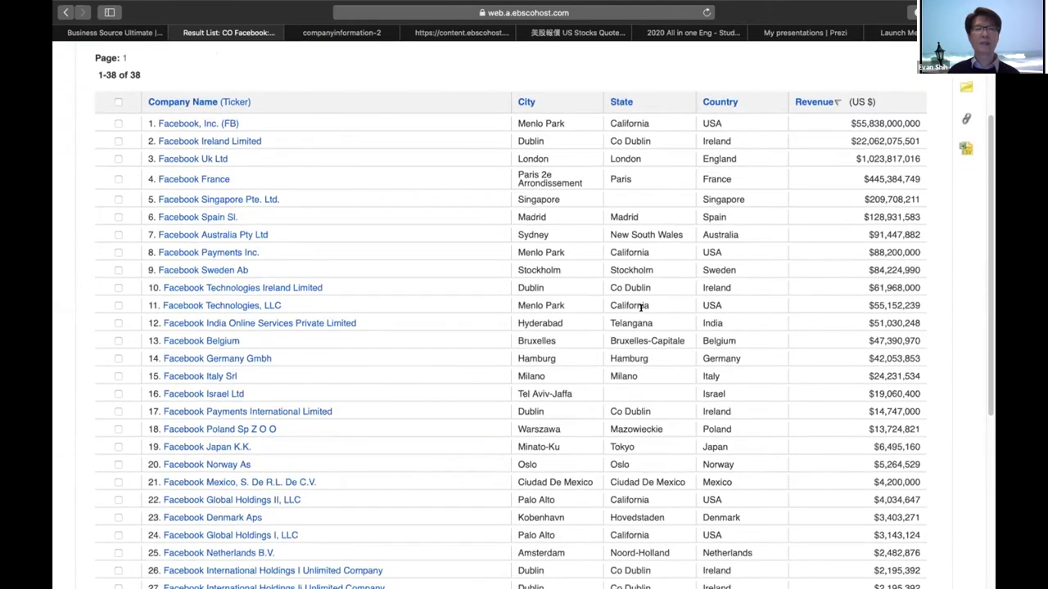
pyautogui.scroll(-2, 640, 306)
pyautogui.scroll(3, 156, 91)
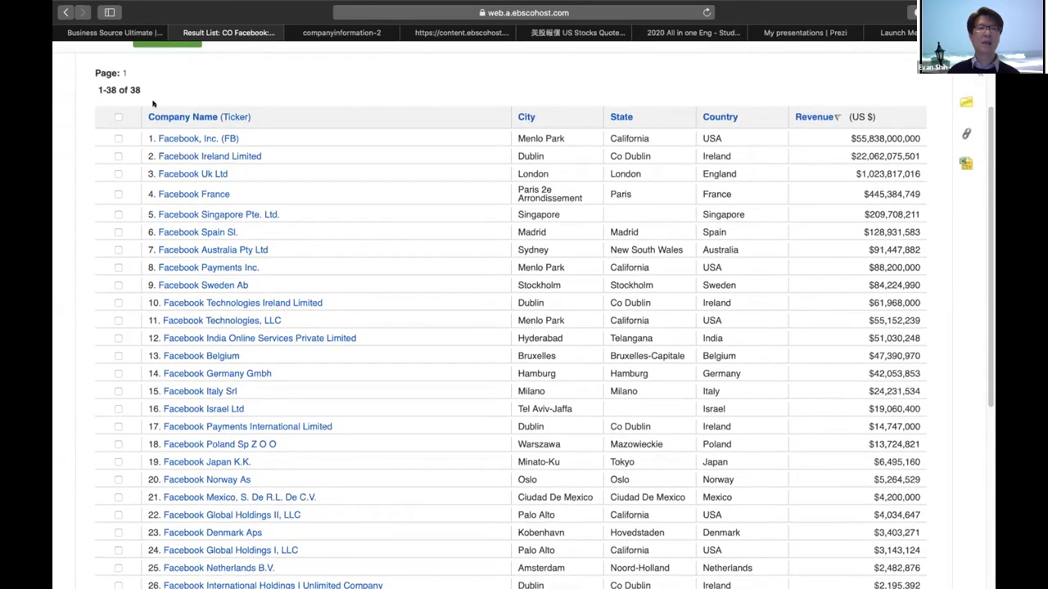
pyautogui.scroll(2, 152, 104)
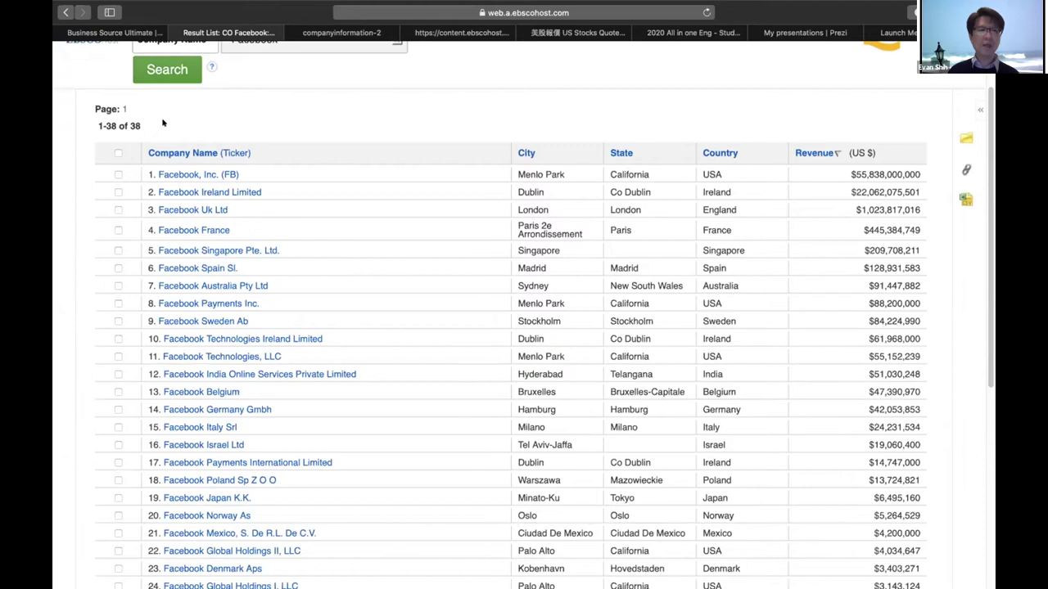
pyautogui.scroll(2, 172, 124)
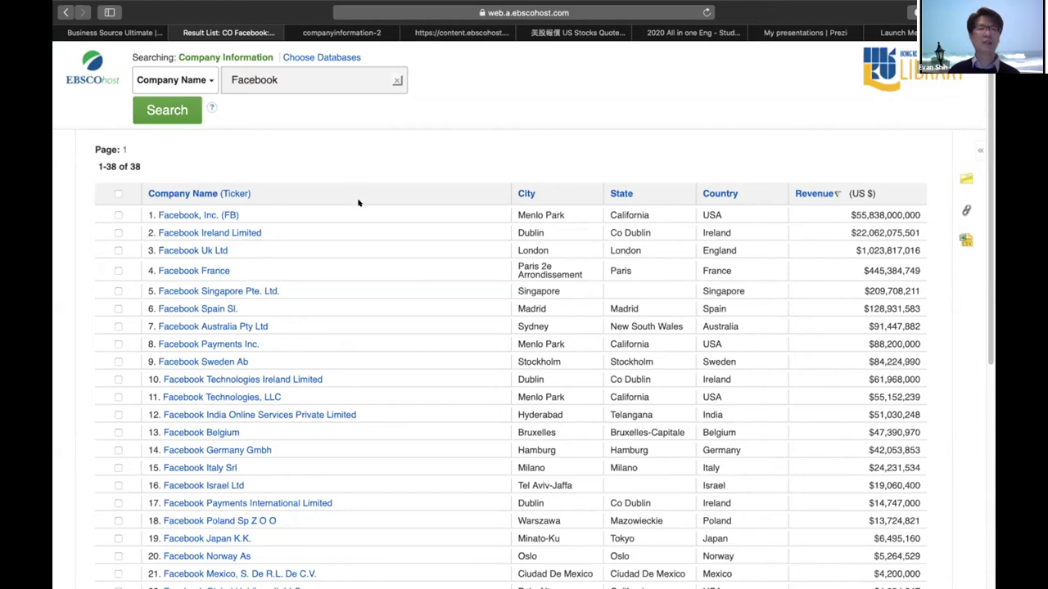
pyautogui.scroll(2, 358, 203)
pyautogui.click(171, 114)
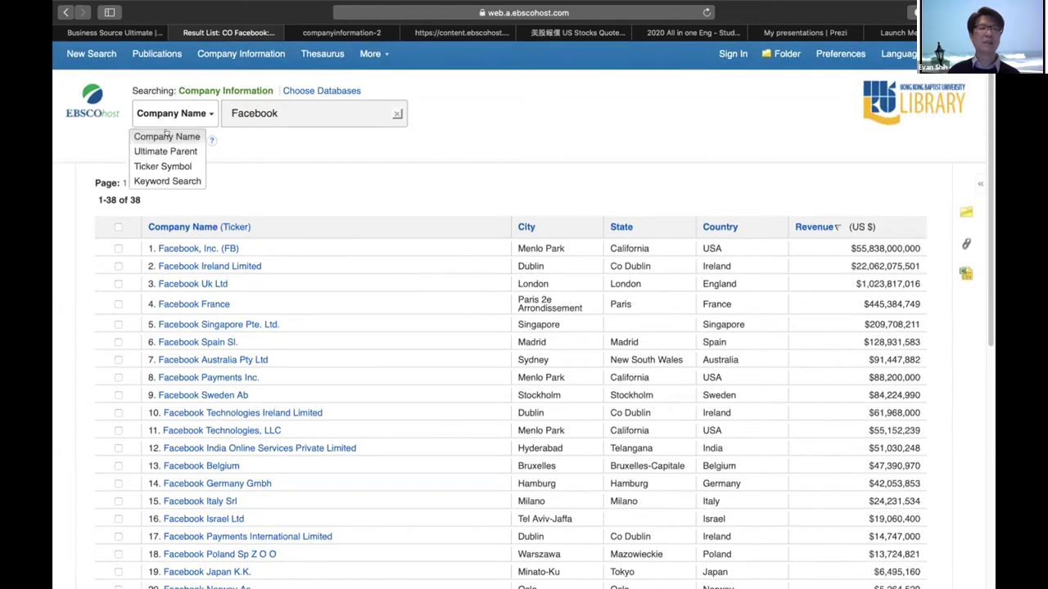
pyautogui.click(288, 144)
pyautogui.scroll(-2, 280, 143)
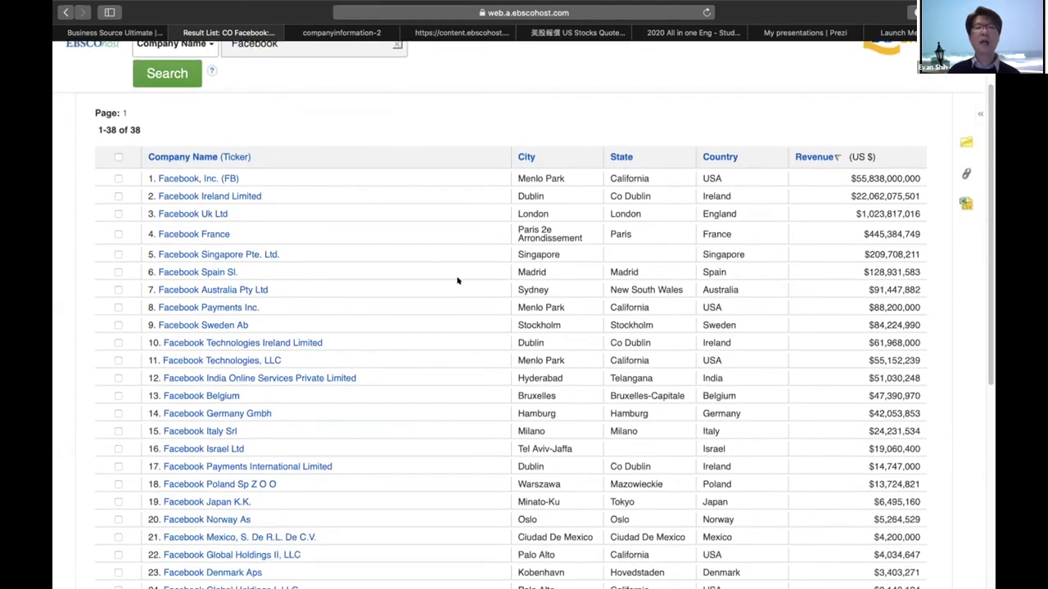
# Select all Facebook companies in the results and try the CSV download, declining the download permission.
pyautogui.click(118, 177)
pyautogui.click(118, 157)
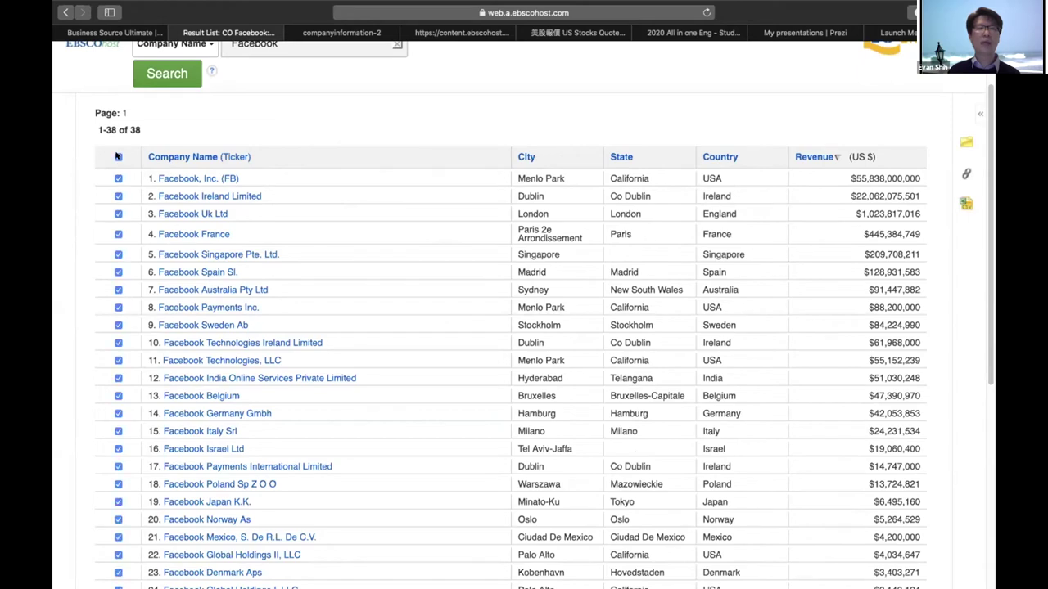
pyautogui.click(964, 205)
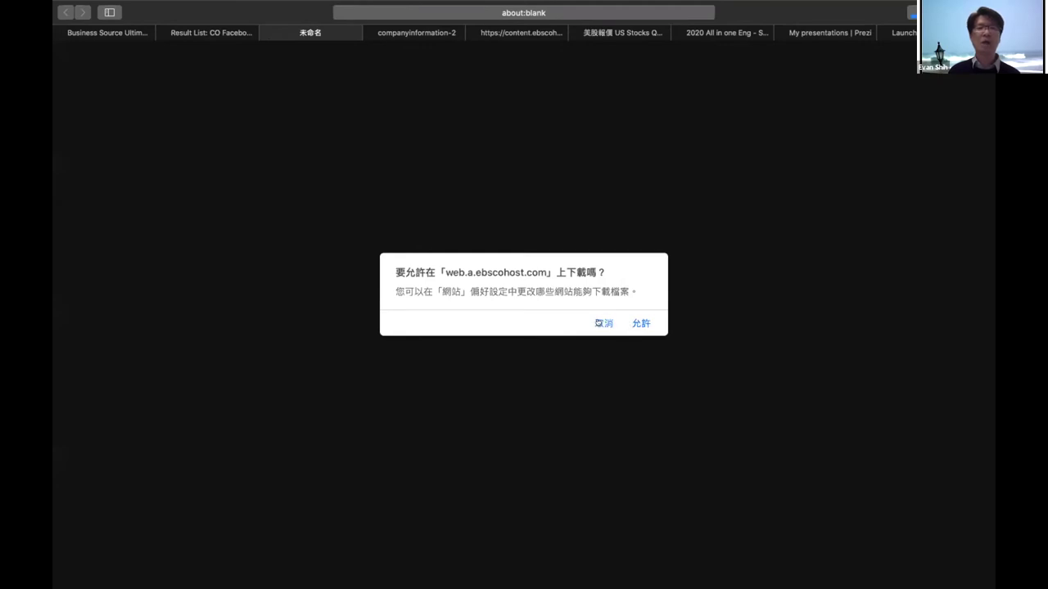
pyautogui.click(598, 323)
# Examine the exported company list in companyinformation-2.pdf, including the address, location type, employee, revenue and contact columns.
pyautogui.click(268, 33)
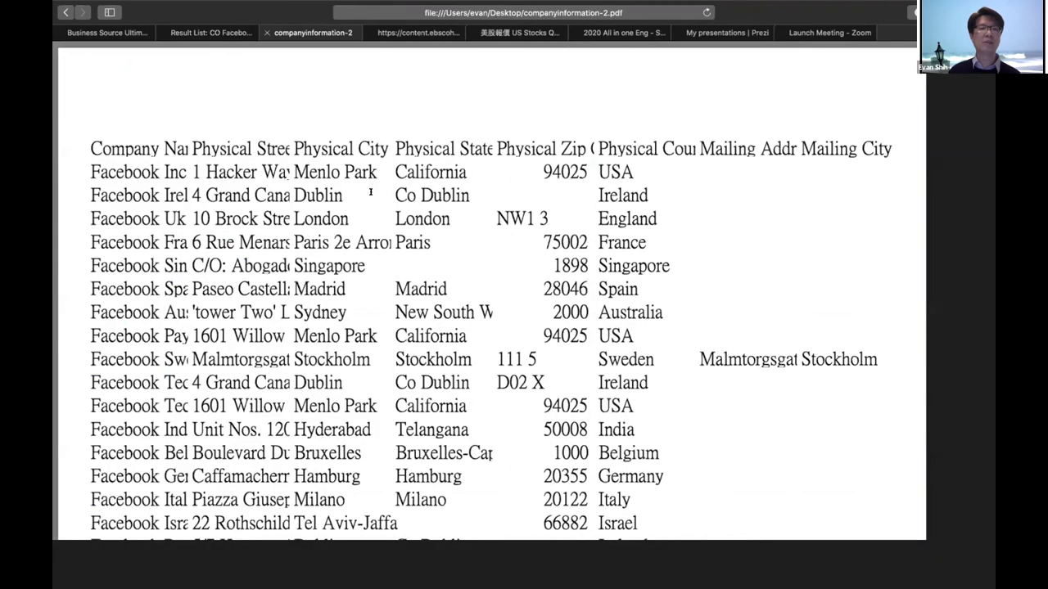
pyautogui.click(307, 32)
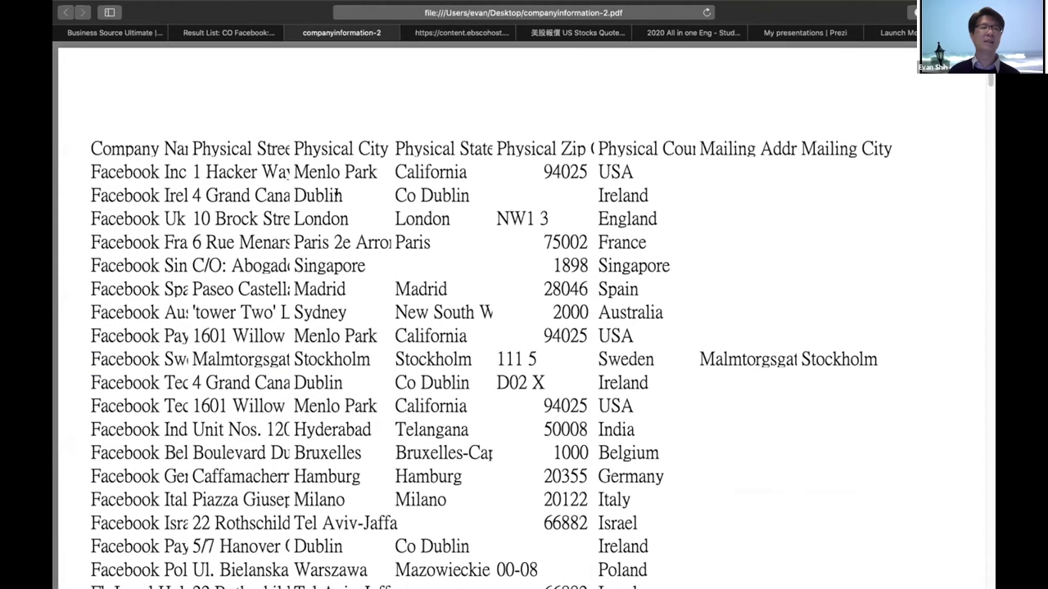
pyautogui.scroll(-1, 336, 187)
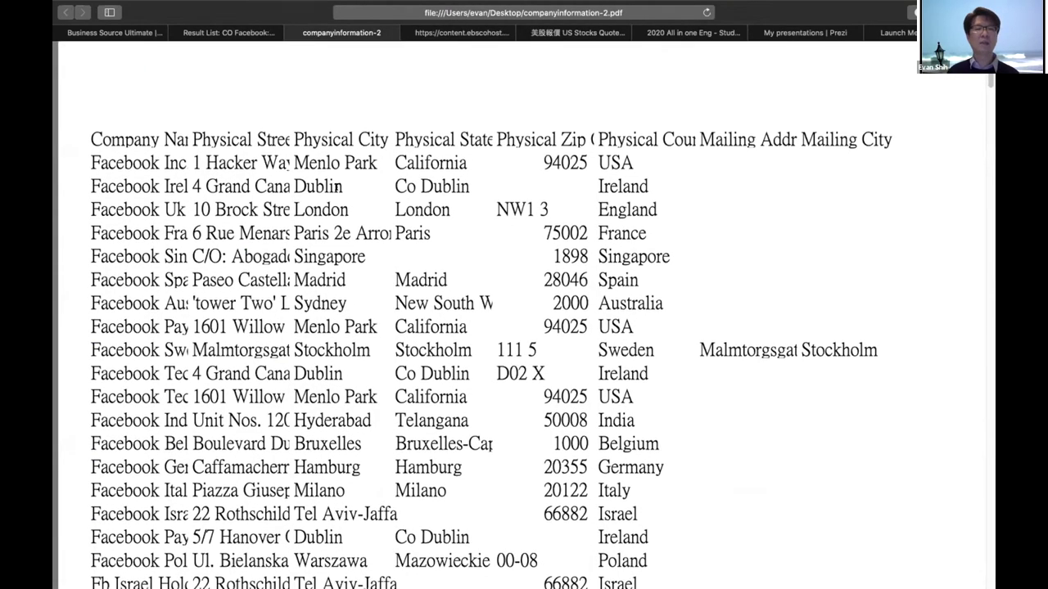
pyautogui.scroll(-5, 368, 205)
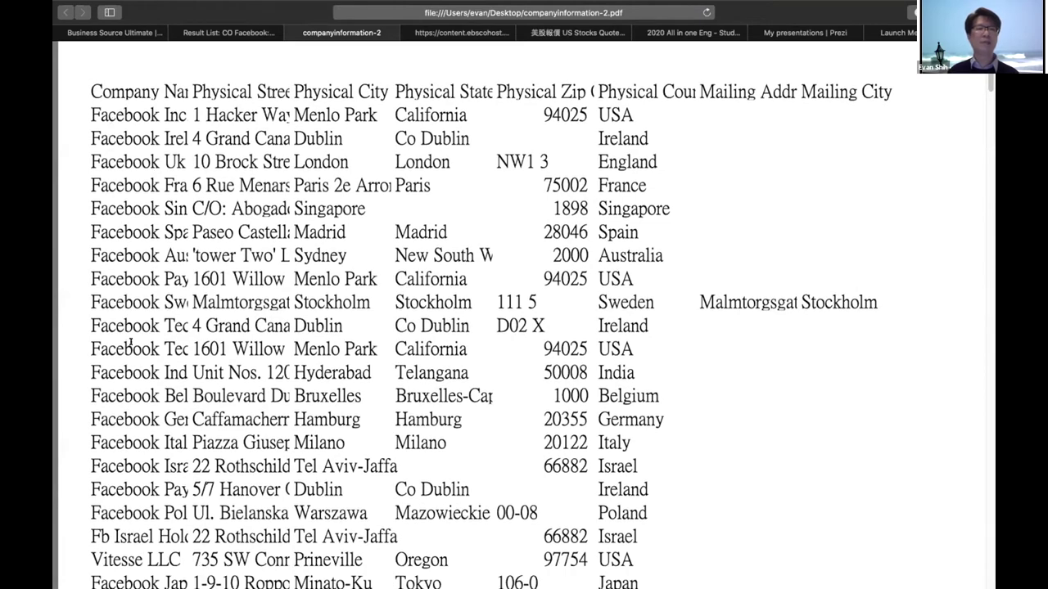
pyautogui.scroll(-1, 137, 339)
pyautogui.scroll(-20, 163, 312)
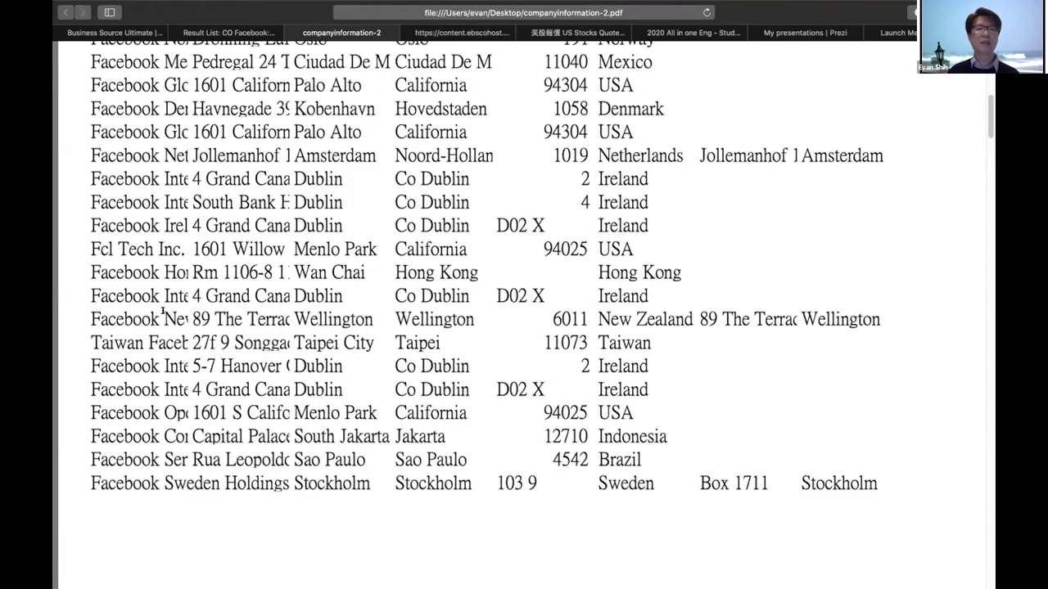
pyautogui.scroll(-4, 643, 216)
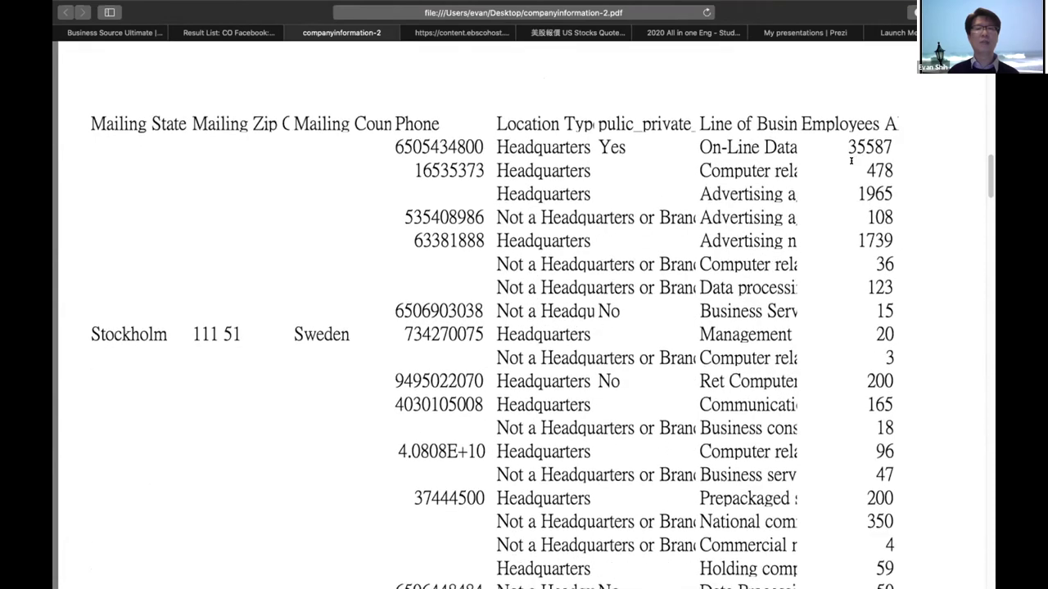
pyautogui.scroll(-15, 646, 264)
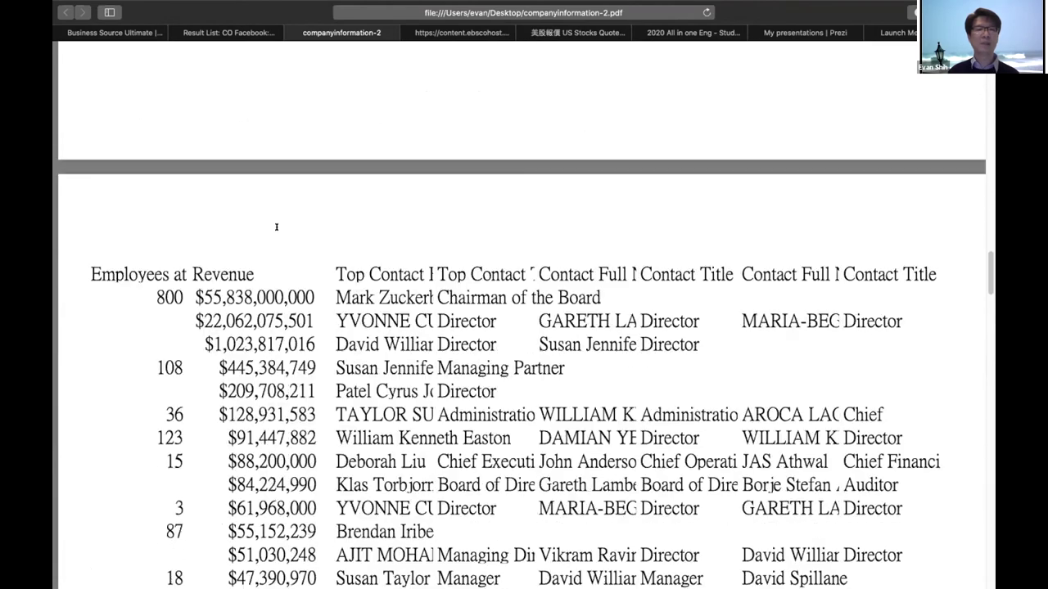
pyautogui.scroll(-5, 246, 147)
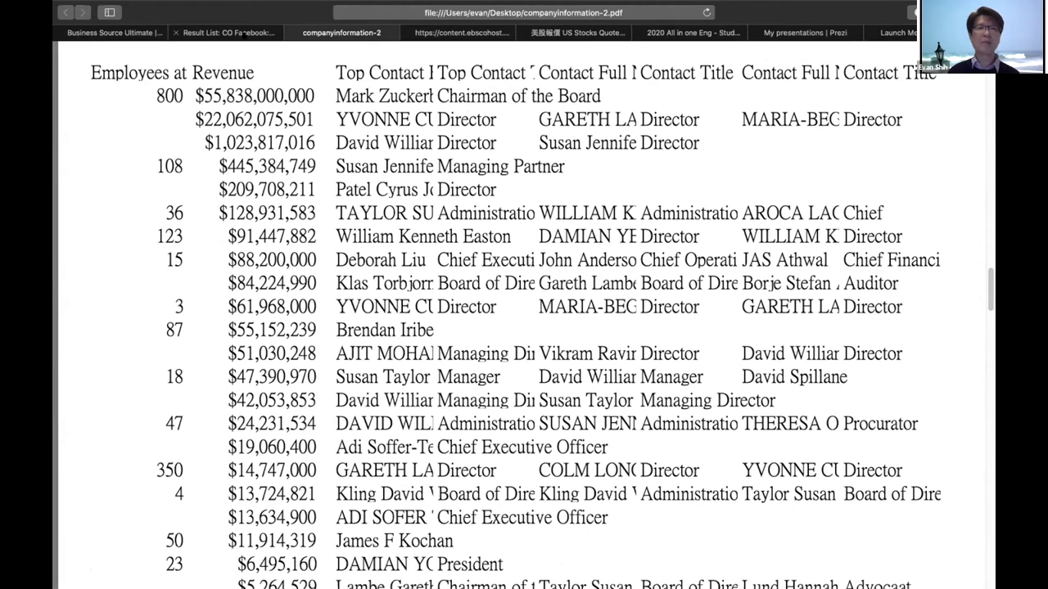
# Return to the EBSCOhost result list, change the search field to Keyword Search and search Company Information for oil.
pyautogui.hotkey('ctrl', 'shift', 'Tab')
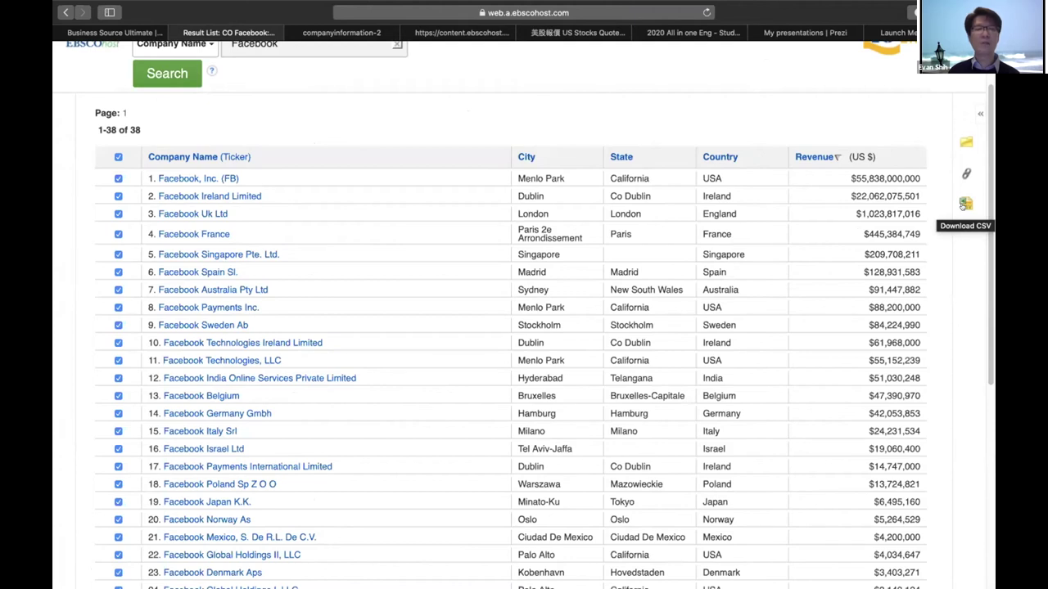
pyautogui.scroll(3, 262, 170)
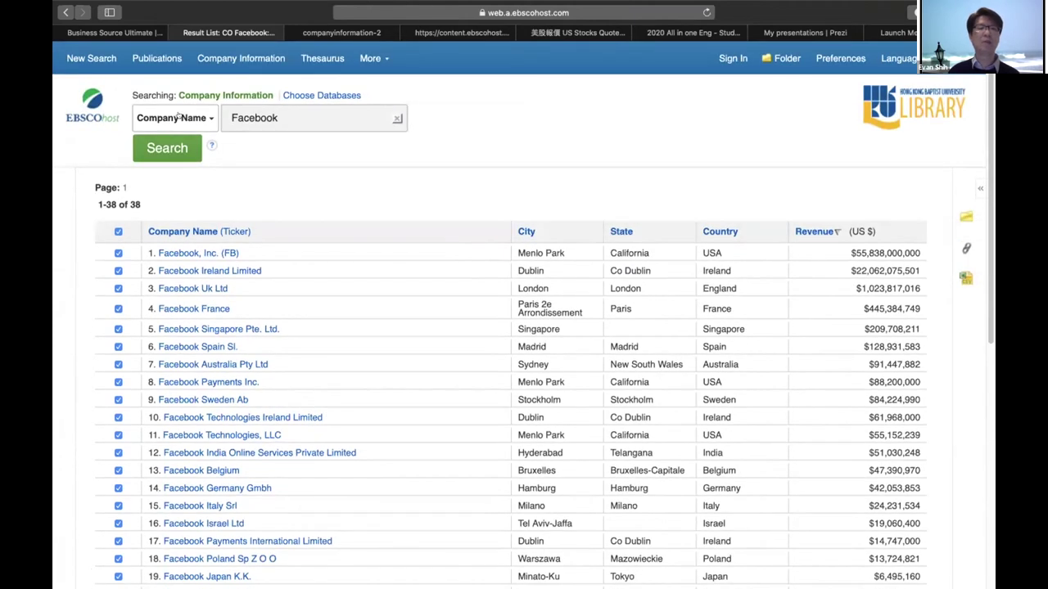
pyautogui.click(179, 117)
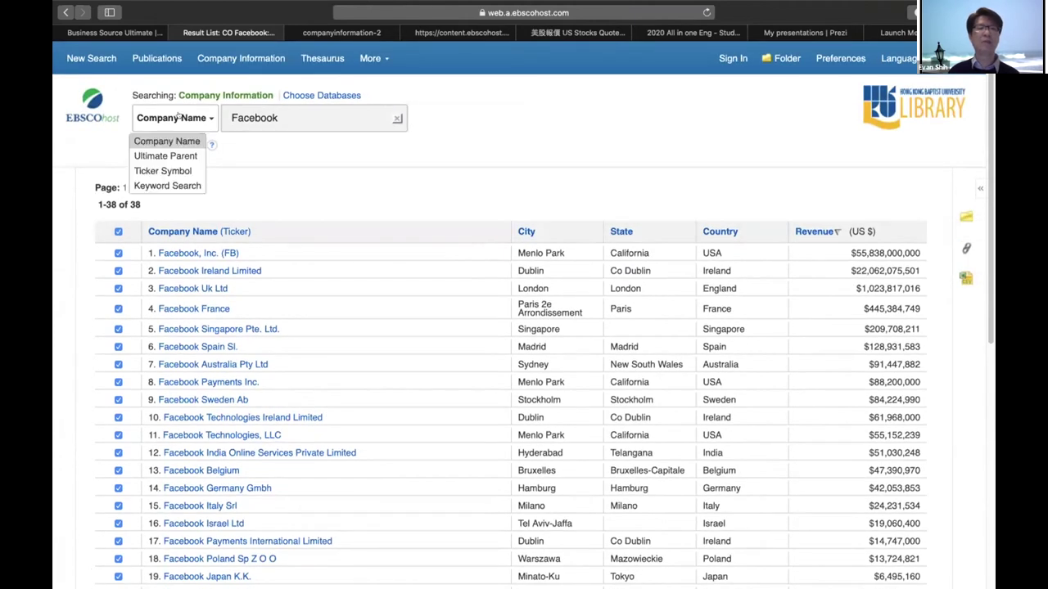
pyautogui.click(174, 186)
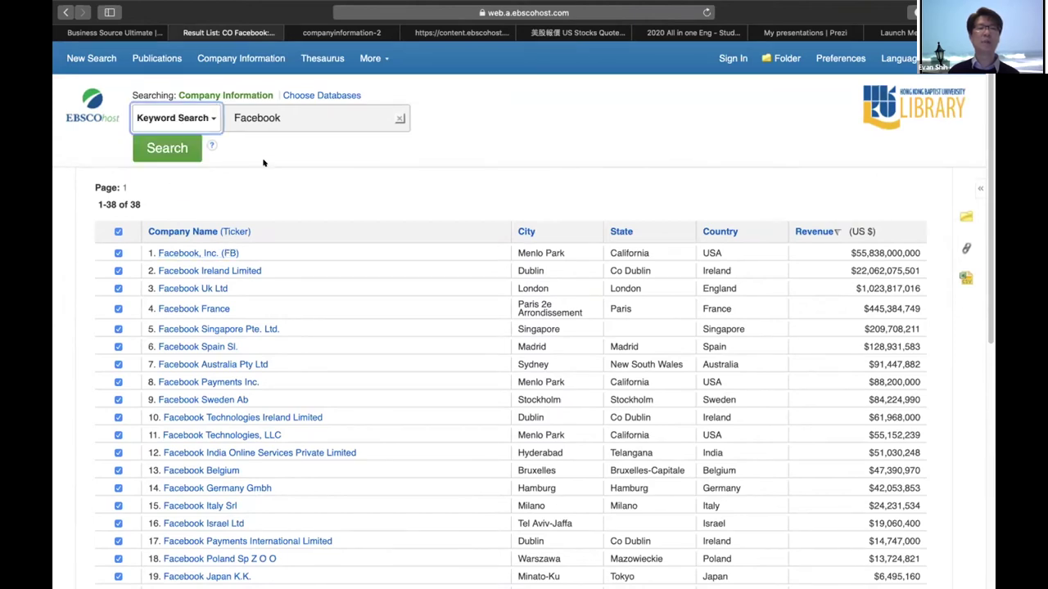
pyautogui.doubleClick(254, 118)
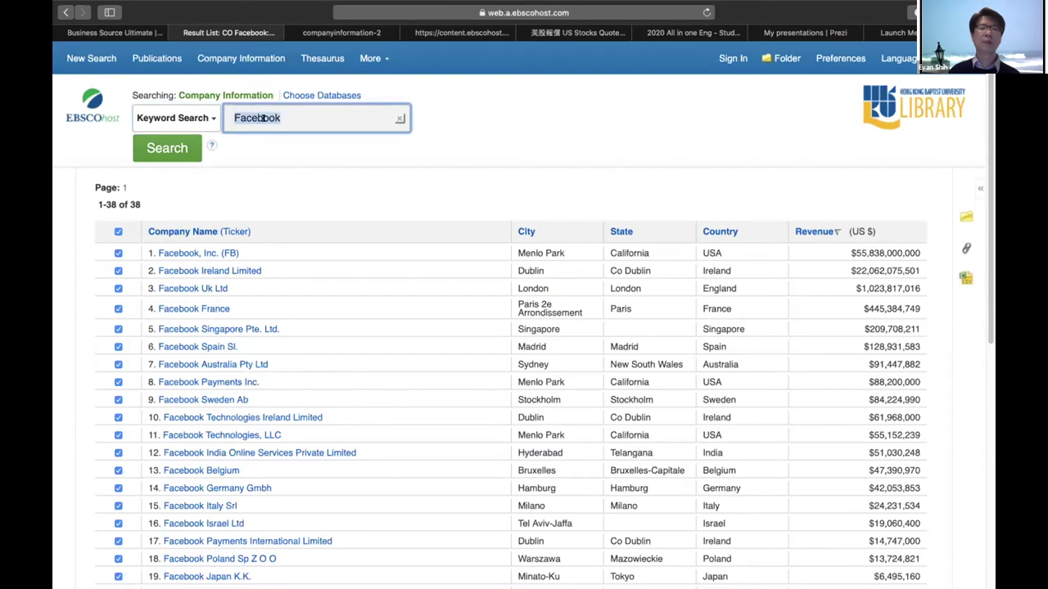
pyautogui.write('oil')
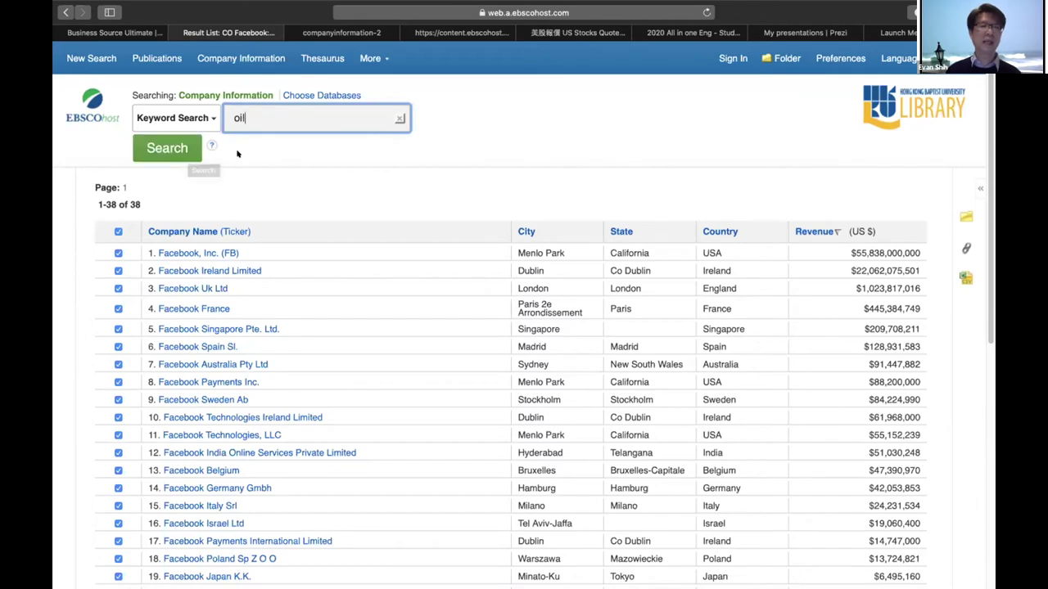
pyautogui.click(182, 146)
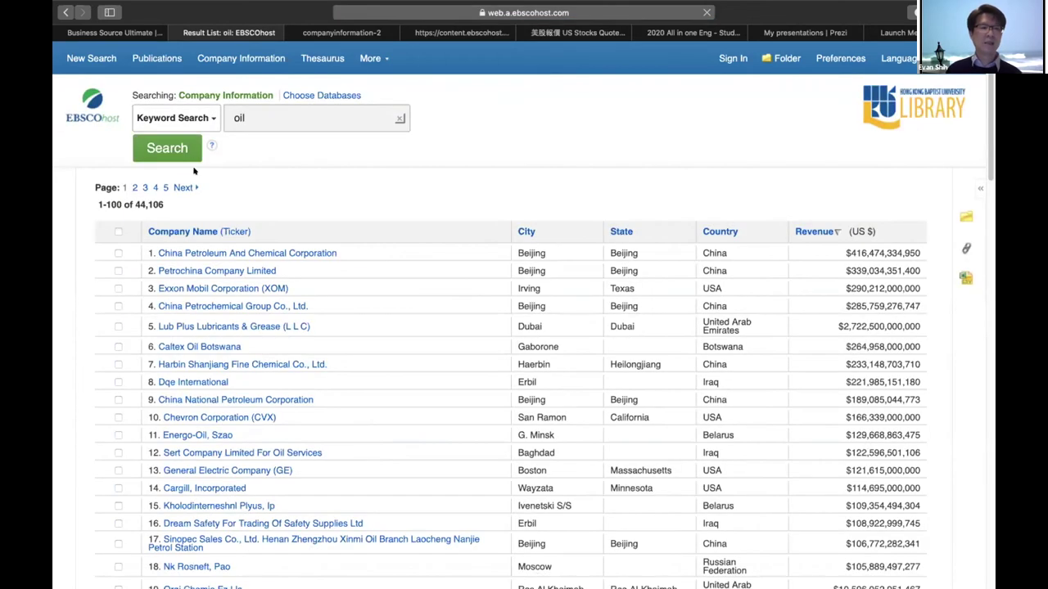
# Check the total number of oil results and select all companies on the first result page.
pyautogui.moveTo(136, 202); pyautogui.dragTo(164, 198)
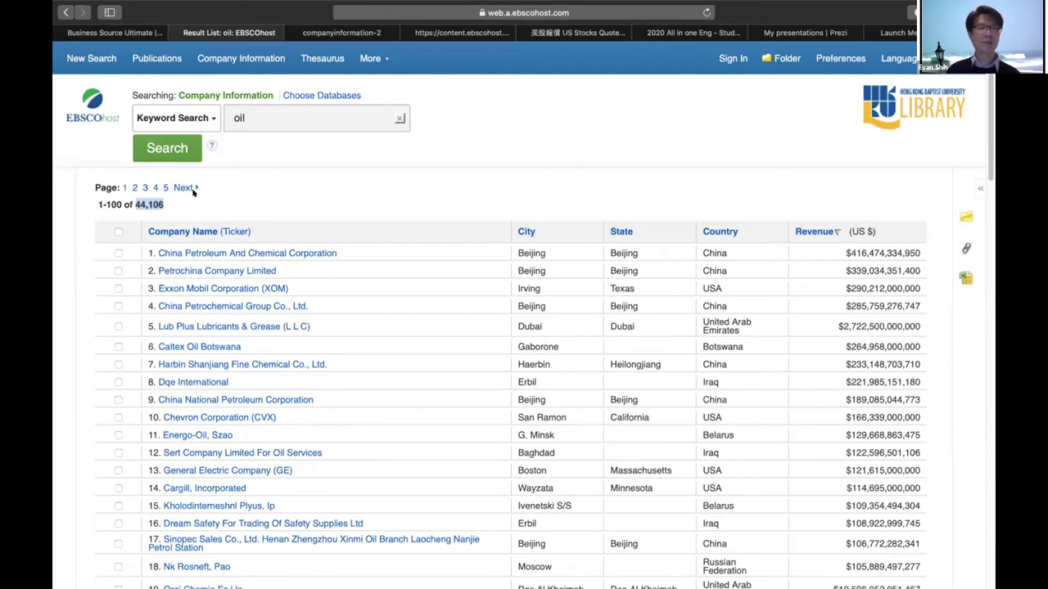
pyautogui.scroll(-1, 229, 106)
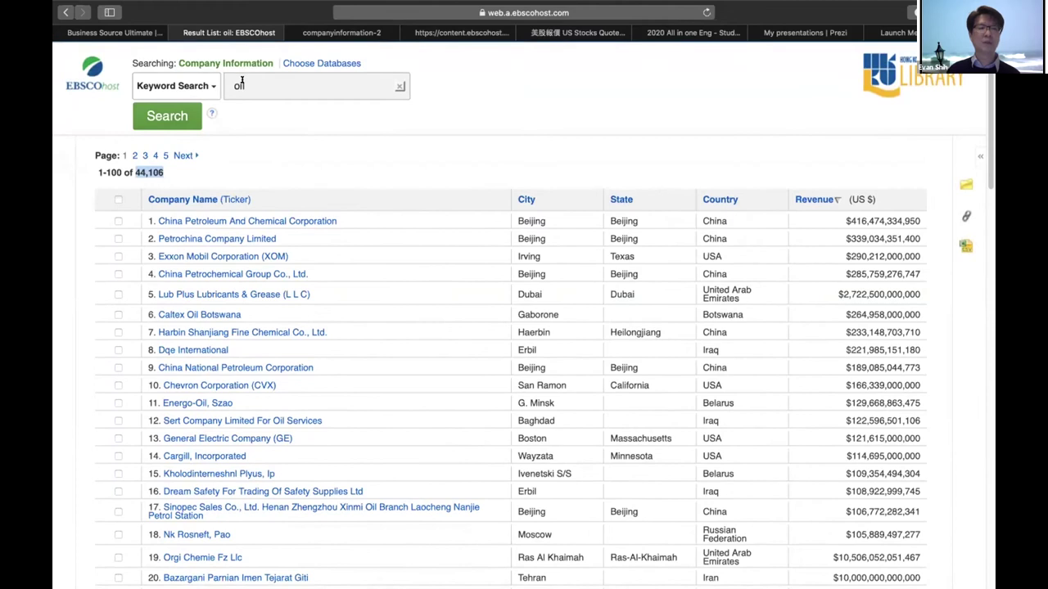
pyautogui.click(114, 199)
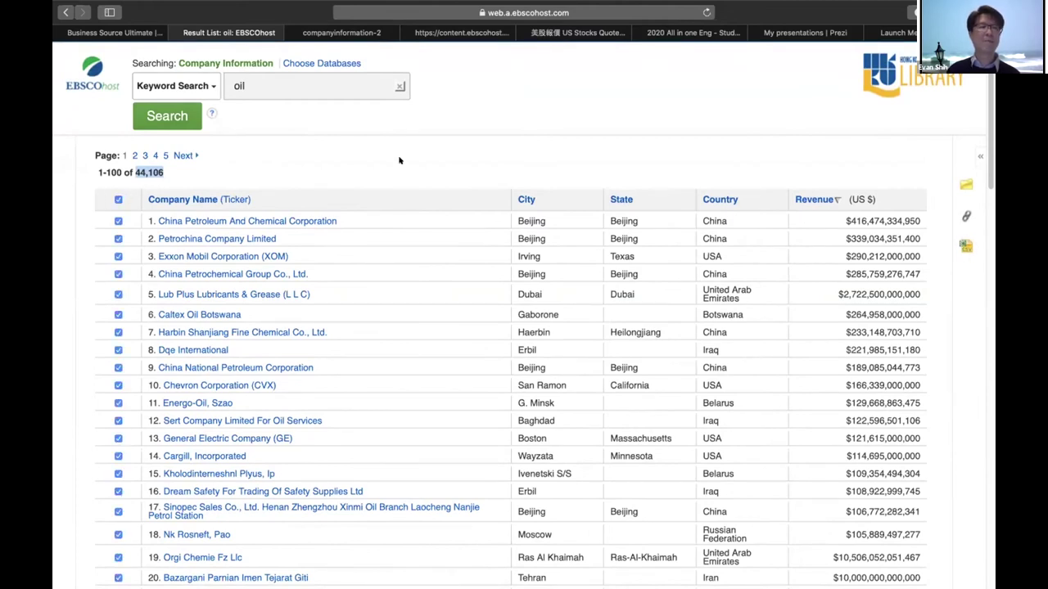
# Replace the keyword with facebook and run the Company Information search again.
pyautogui.scroll(1, 393, 155)
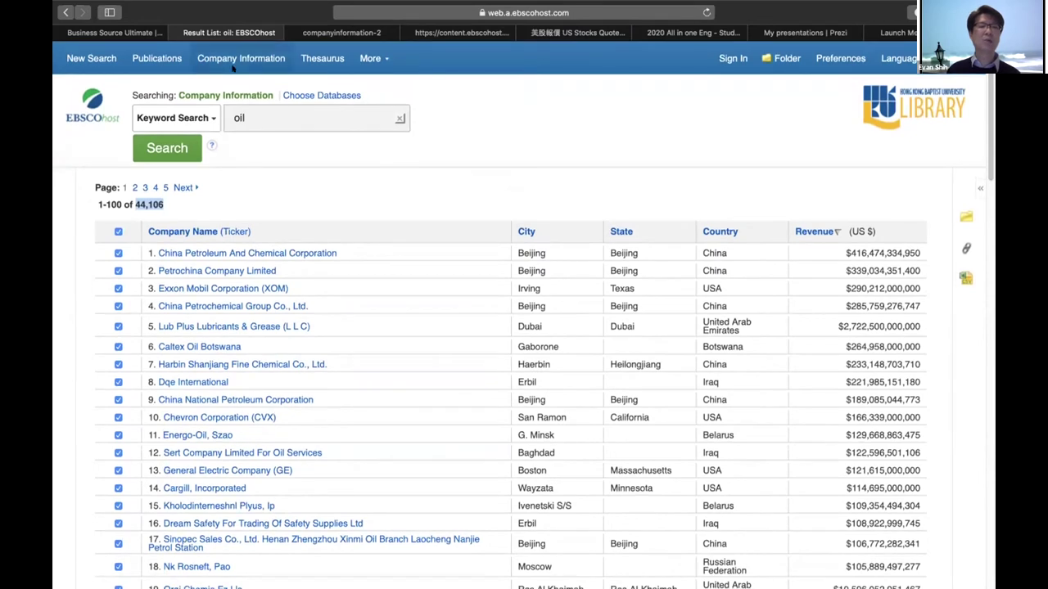
pyautogui.doubleClick(254, 112)
pyautogui.press('BackSpace')
pyautogui.write('fac')
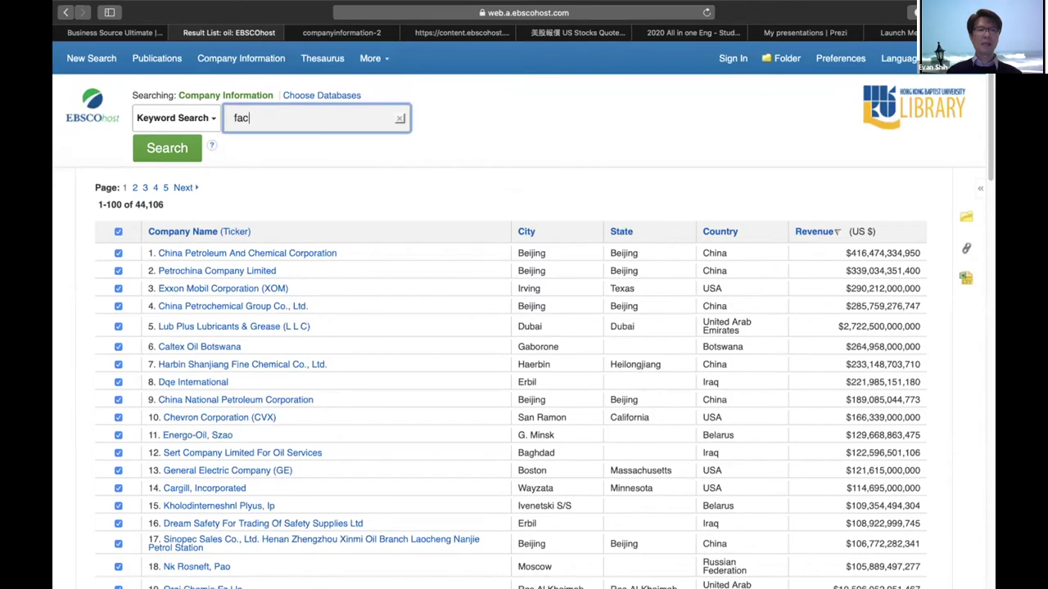
pyautogui.write('ebook')
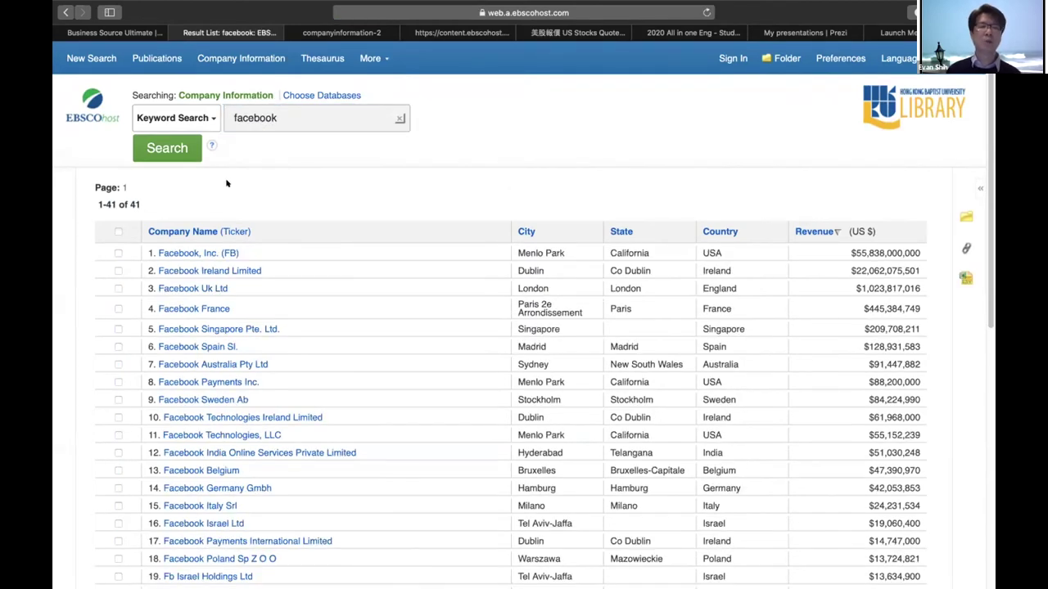
# Open the Facebook, Inc. record and review its company details and Financials section.
pyautogui.click(189, 253)
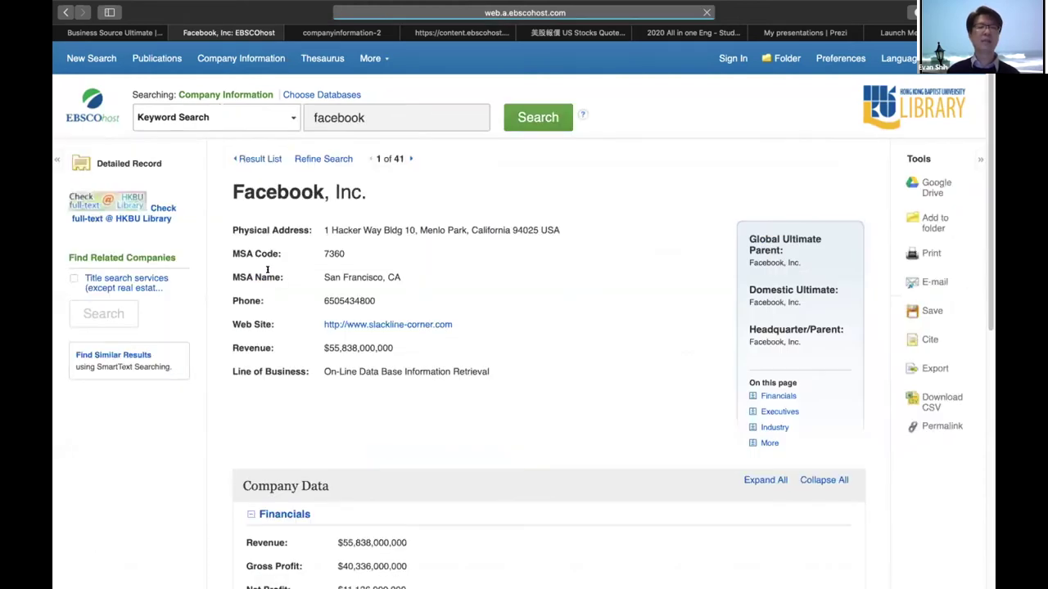
pyautogui.scroll(-1, 271, 246)
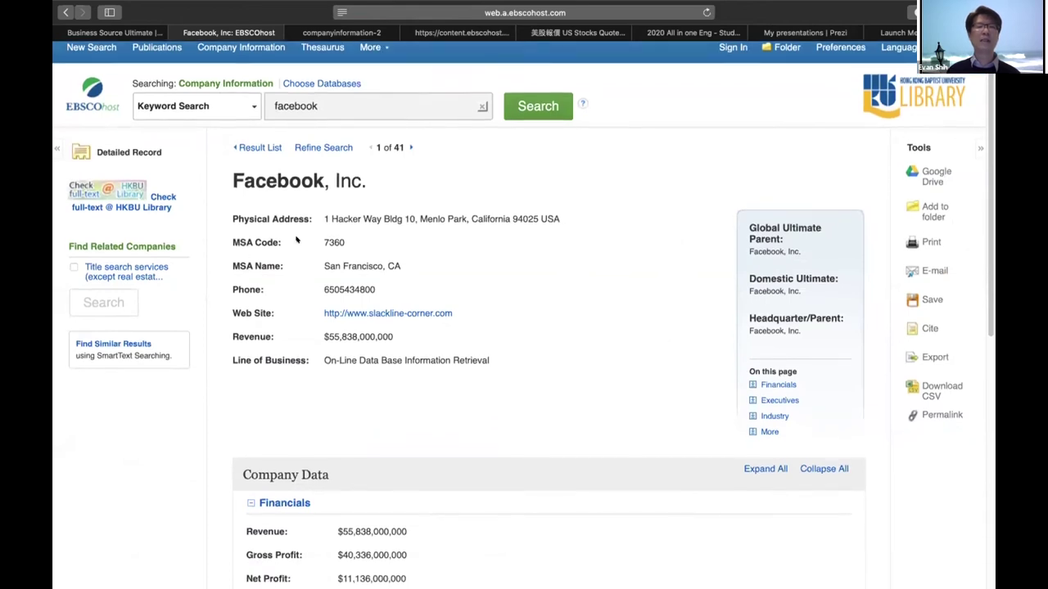
pyautogui.moveTo(232, 173); pyautogui.dragTo(362, 173)
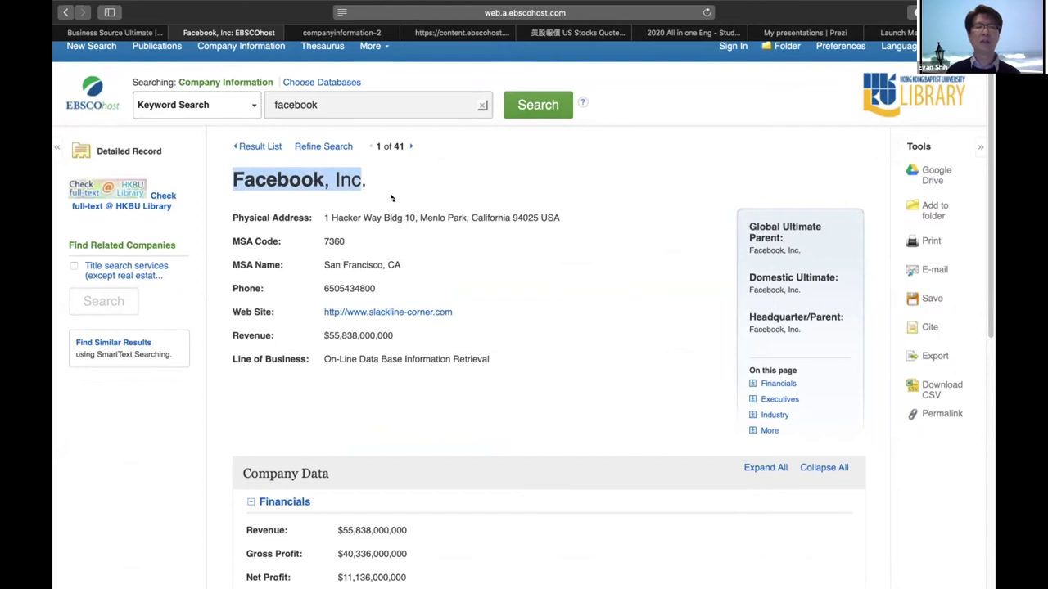
pyautogui.scroll(1, 392, 198)
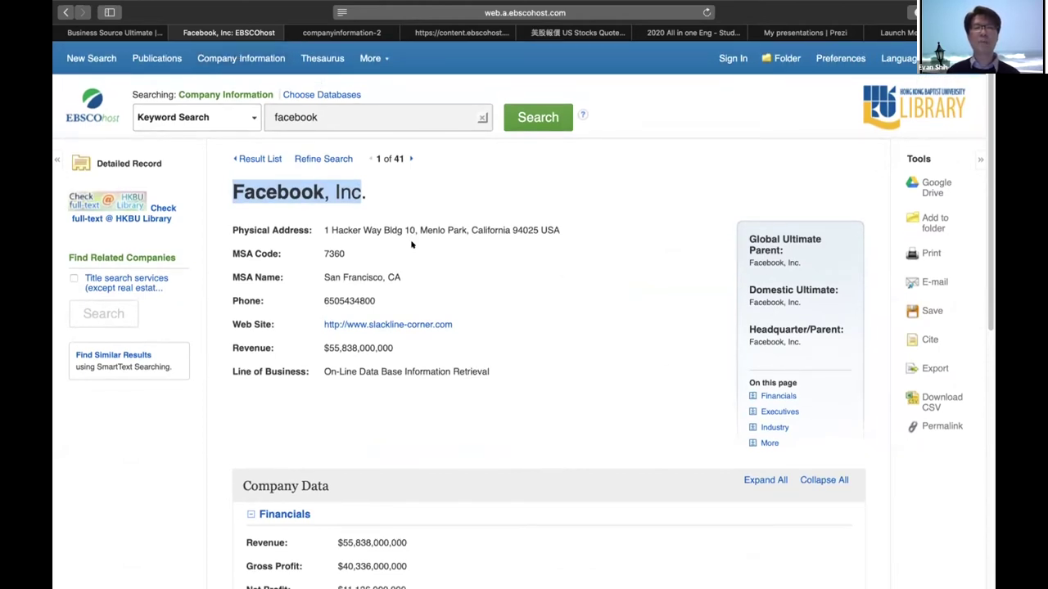
pyautogui.scroll(-2, 425, 214)
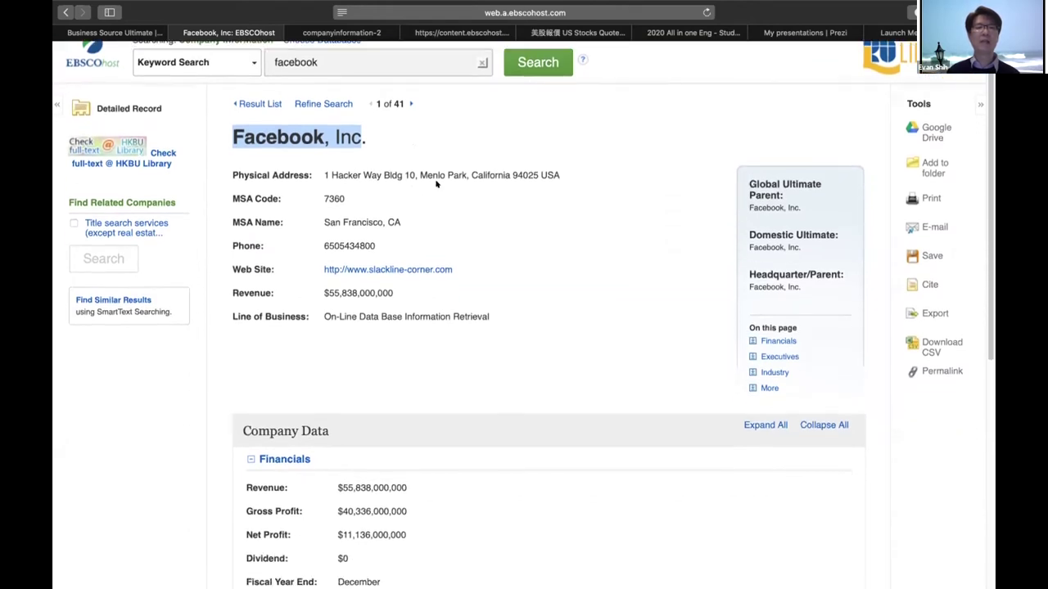
pyautogui.scroll(-3, 453, 328)
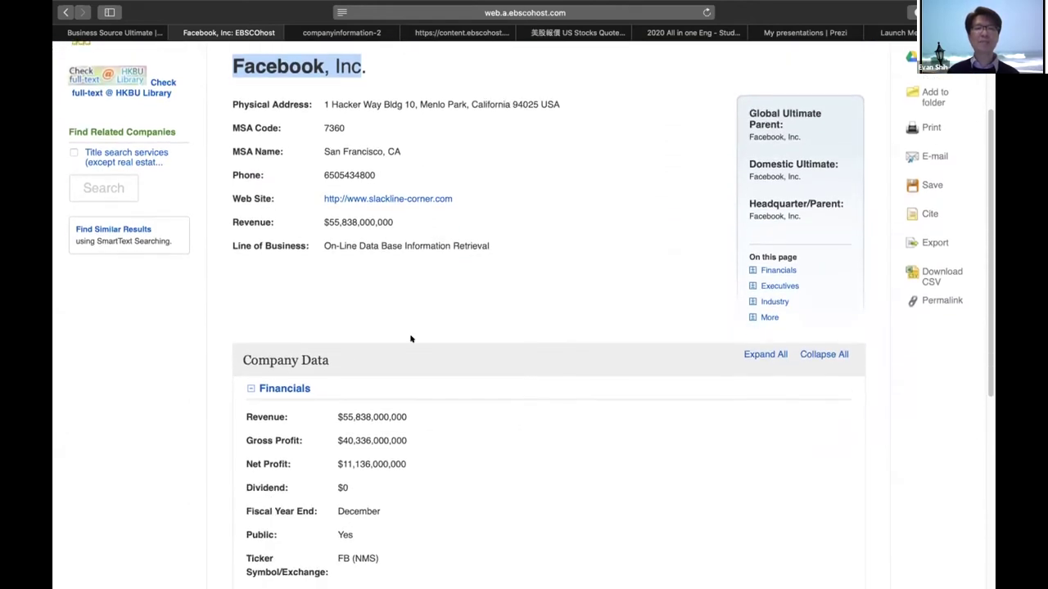
pyautogui.scroll(-7, 328, 341)
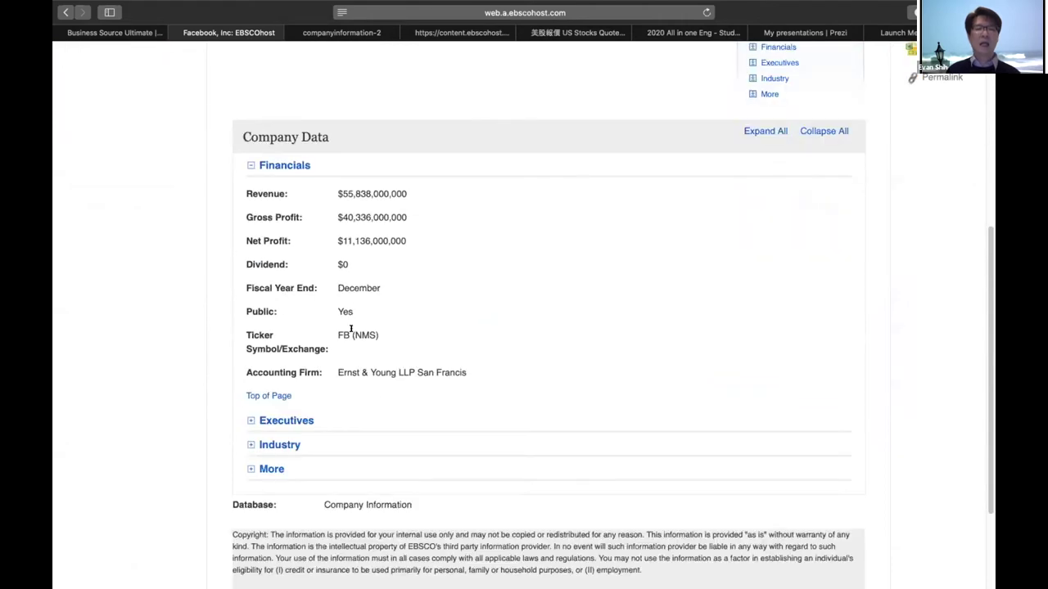
# Expand the Executives, Industry and More sections of the Facebook, Inc. record and review the full company data.
pyautogui.click(270, 370)
pyautogui.scroll(-4, 271, 373)
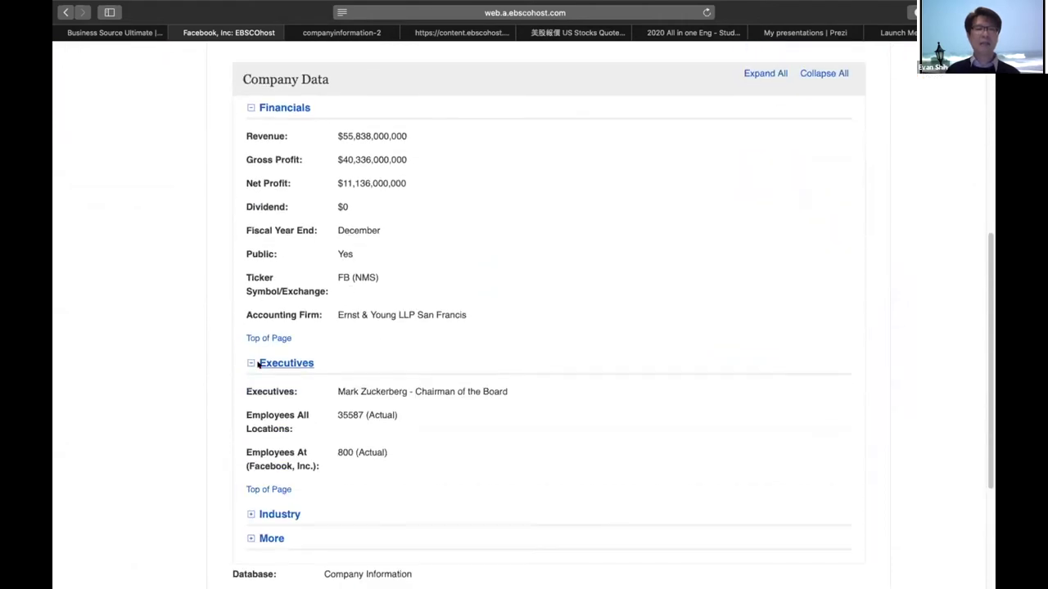
pyautogui.click(275, 382)
pyautogui.scroll(-3, 246, 401)
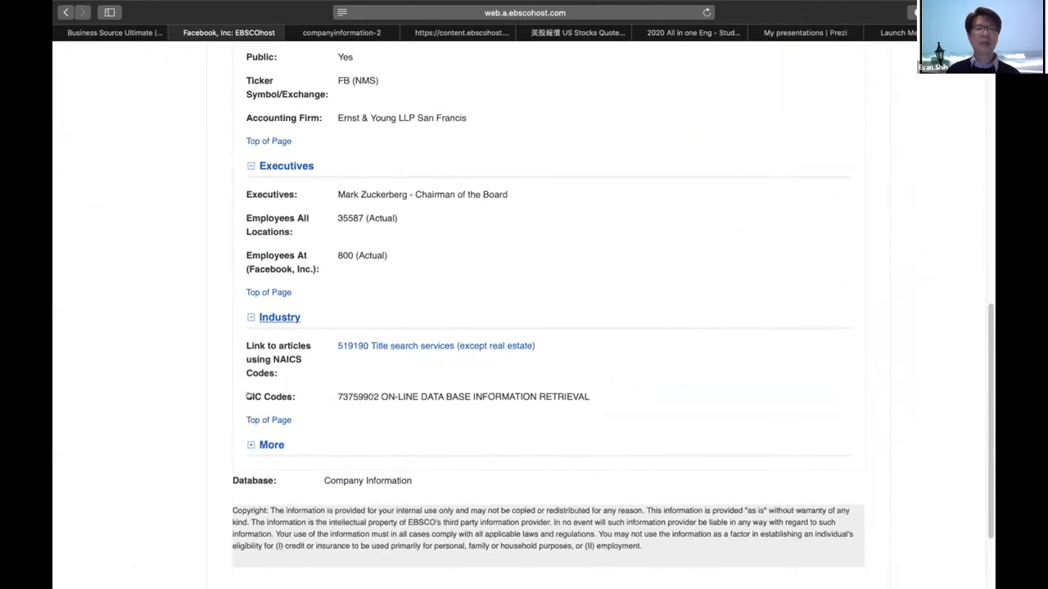
pyautogui.click(242, 416)
pyautogui.scroll(9, 581, 257)
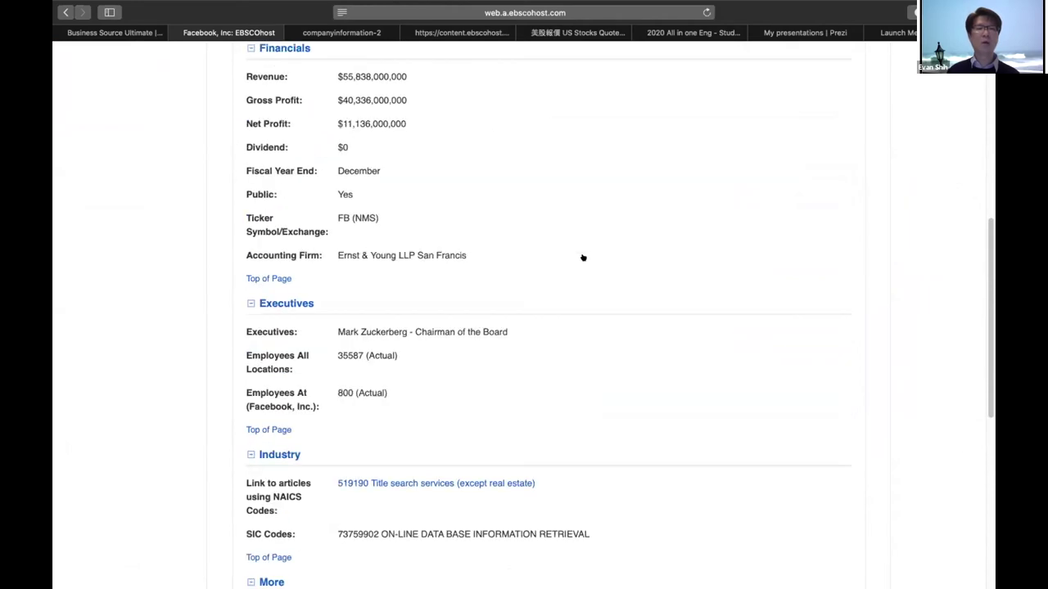
pyautogui.scroll(8, 583, 258)
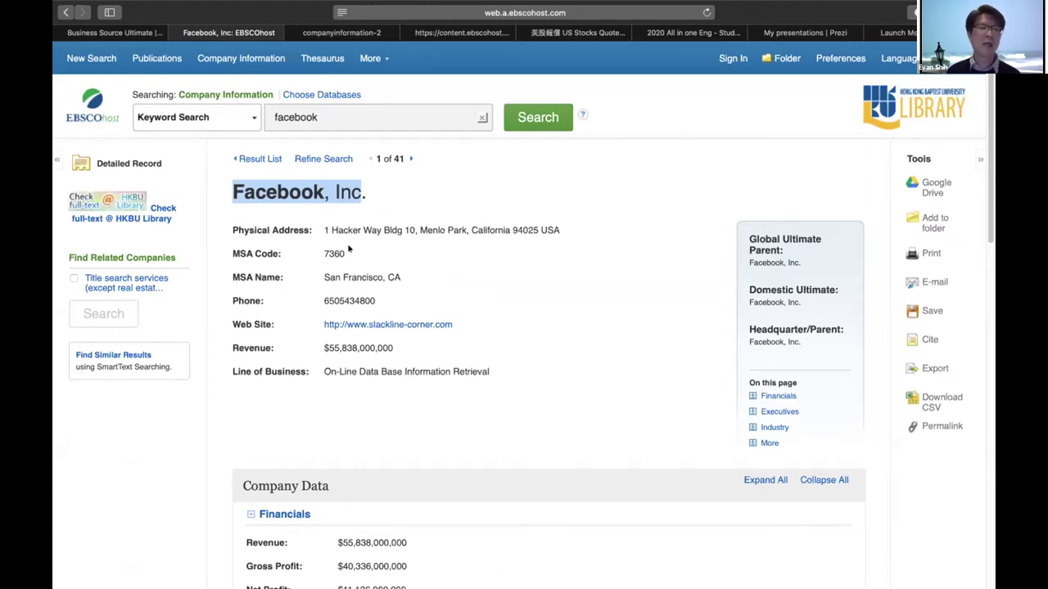
# Open the articles linked to NAICS code 519190 Title search services (except real estate) and check the total number of results.
pyautogui.scroll(-1, 477, 223)
pyautogui.moveTo(132, 235); pyautogui.dragTo(175, 238)
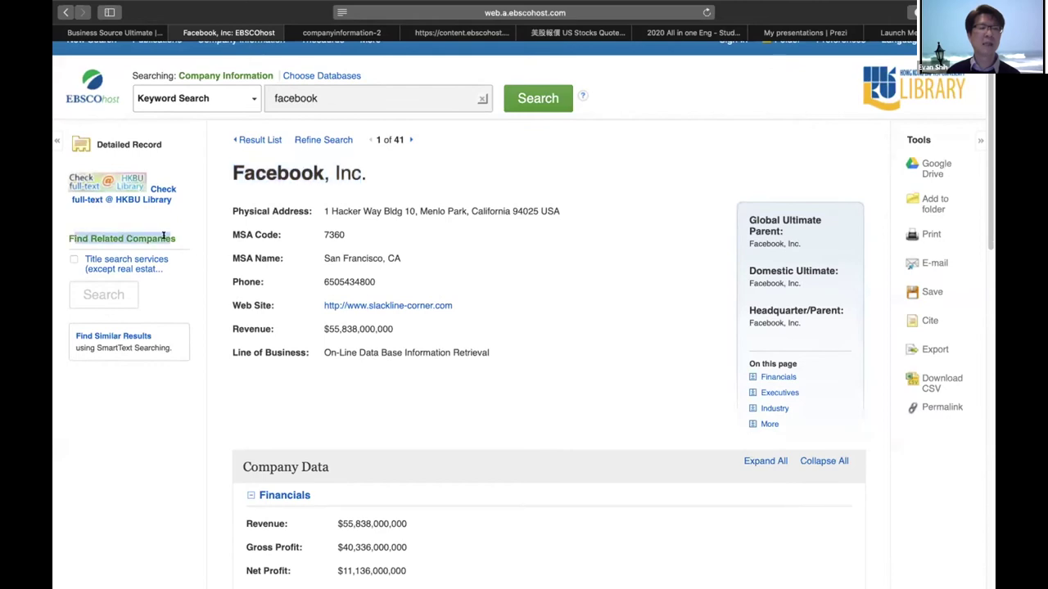
pyautogui.scroll(-5, 249, 270)
pyautogui.scroll(-4, 254, 294)
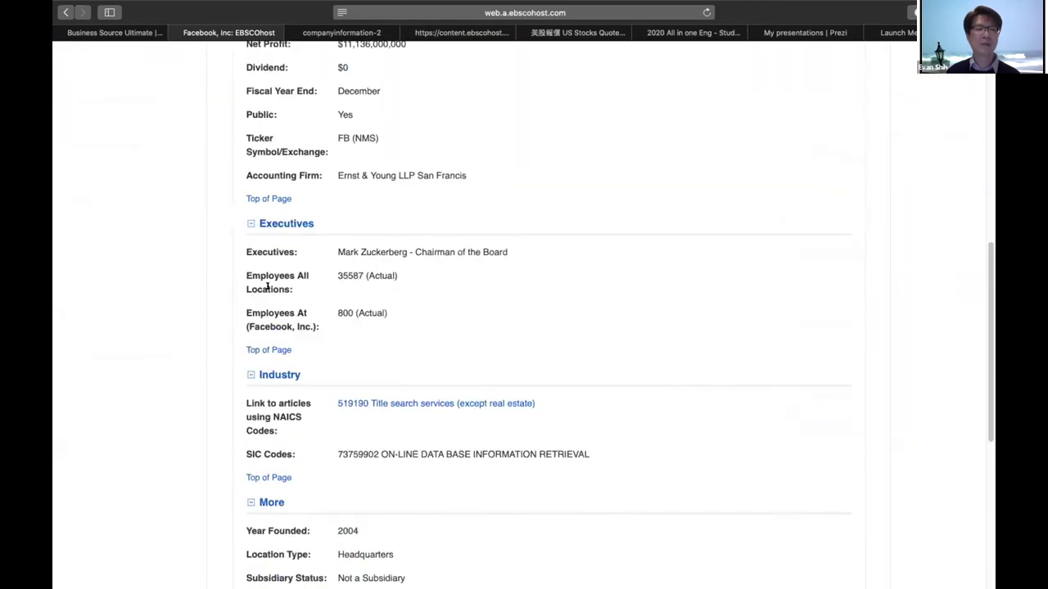
pyautogui.moveTo(247, 361); pyautogui.dragTo(295, 383)
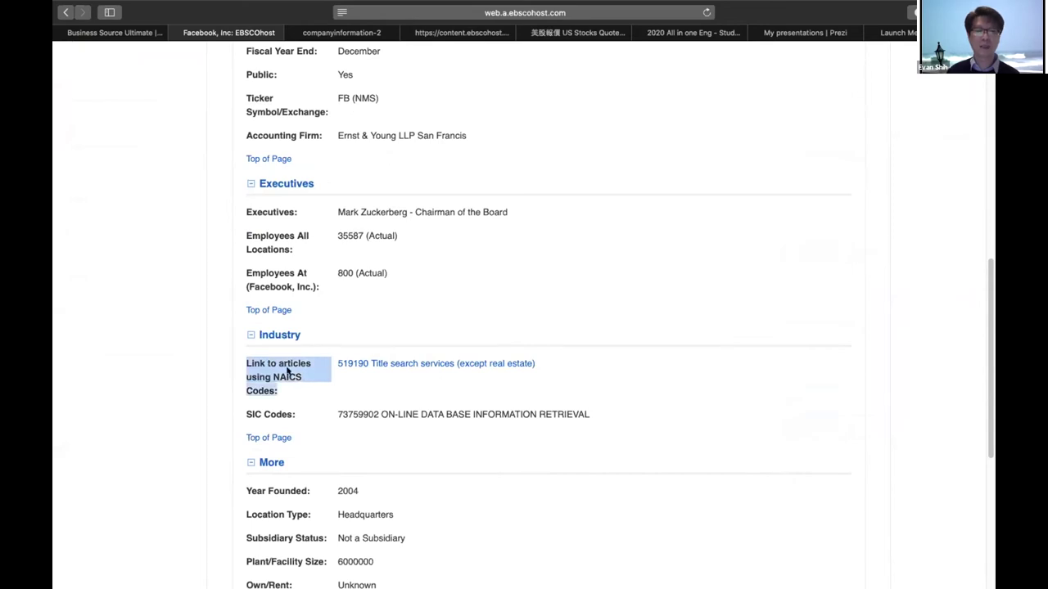
pyautogui.click(288, 373)
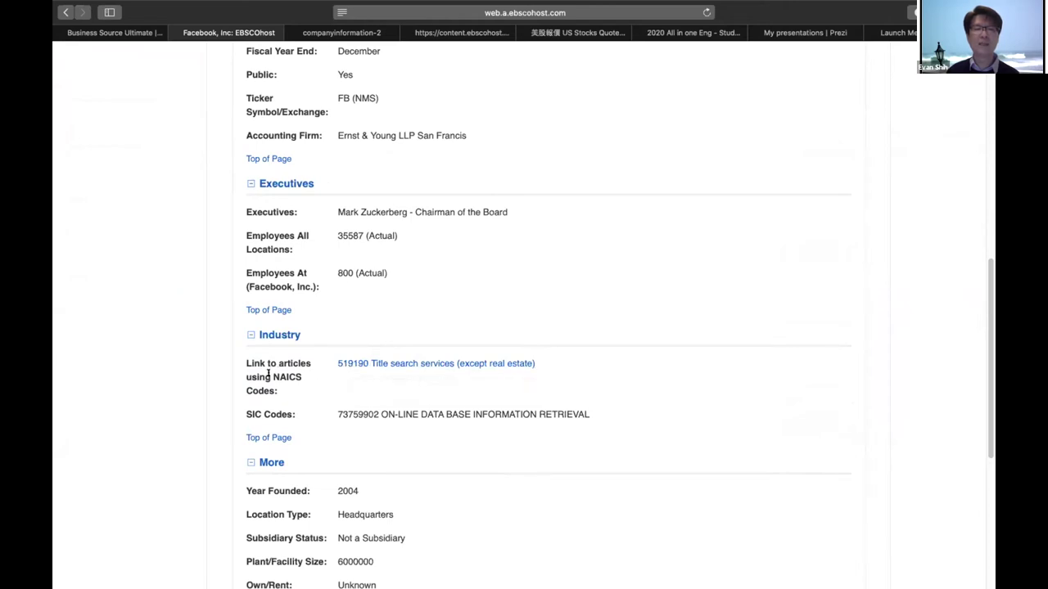
pyautogui.click(396, 365)
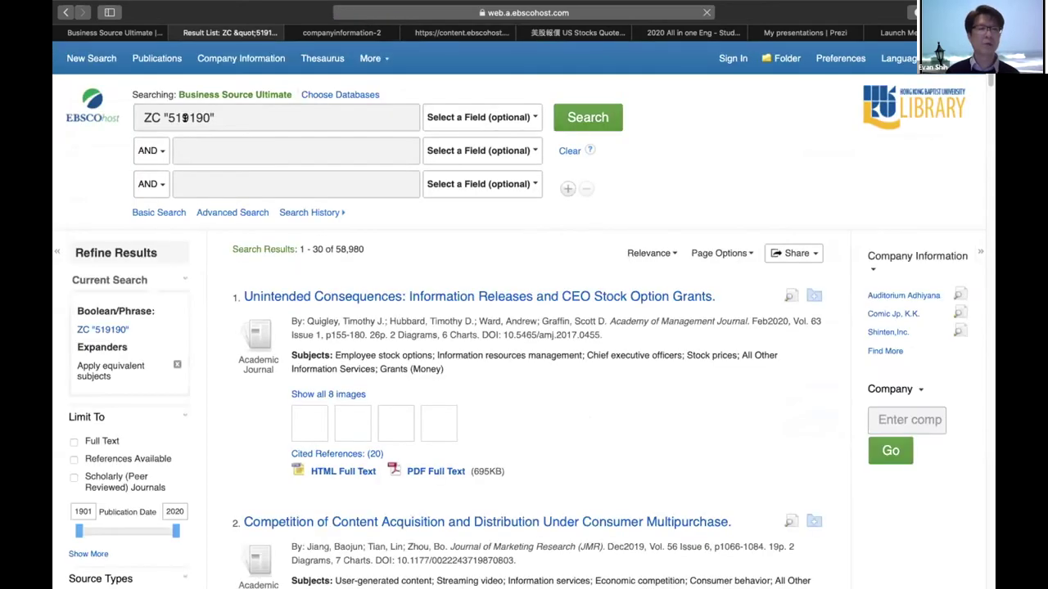
pyautogui.doubleClick(348, 248)
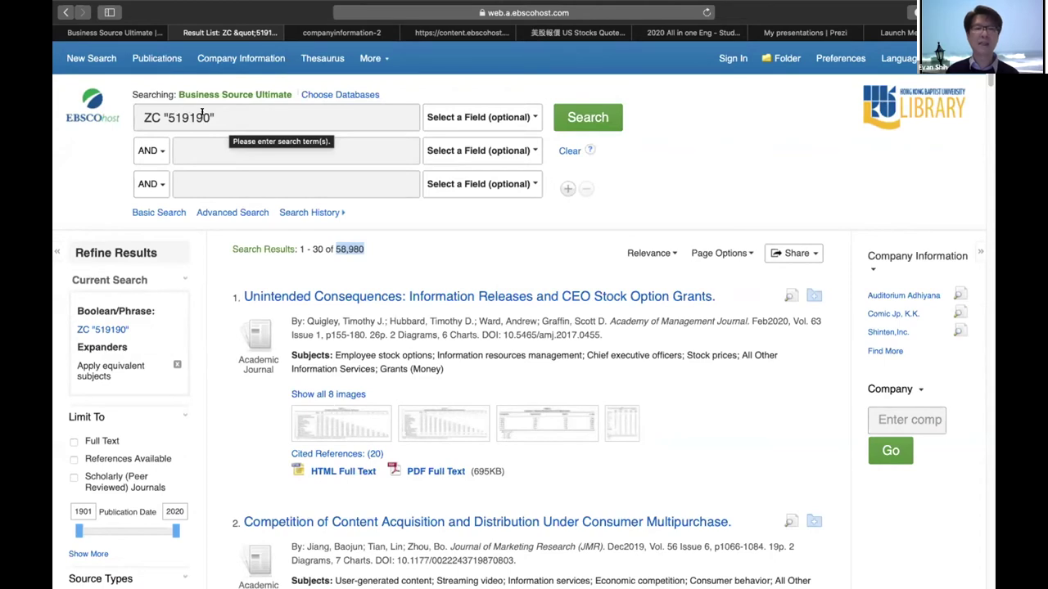
# Return to the Facebook, Inc. record and find related companies in Title search services (except real estate).
pyautogui.press('super+bracketleft')
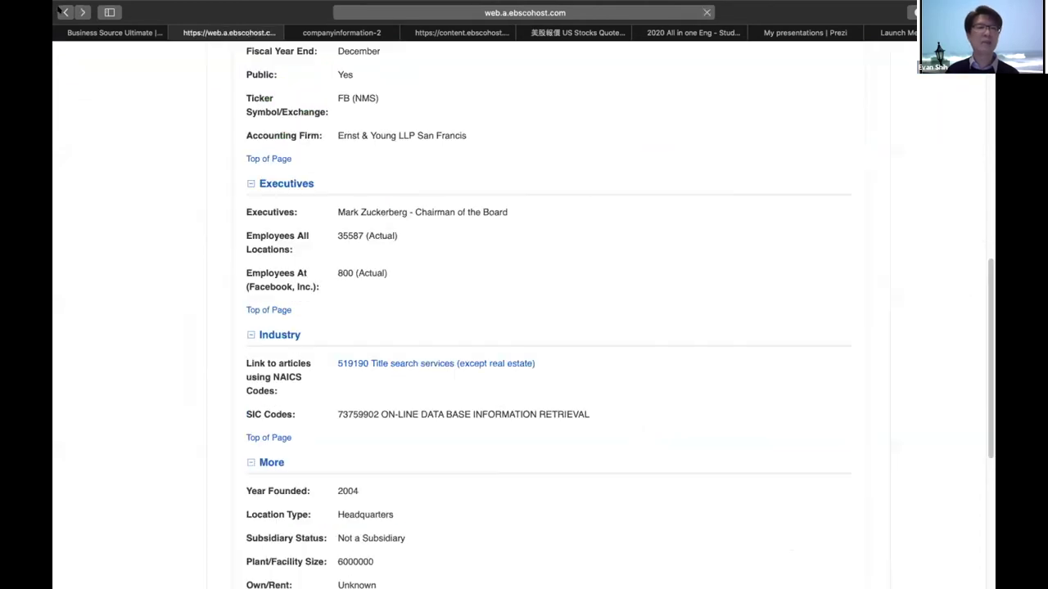
pyautogui.scroll(10, 230, 229)
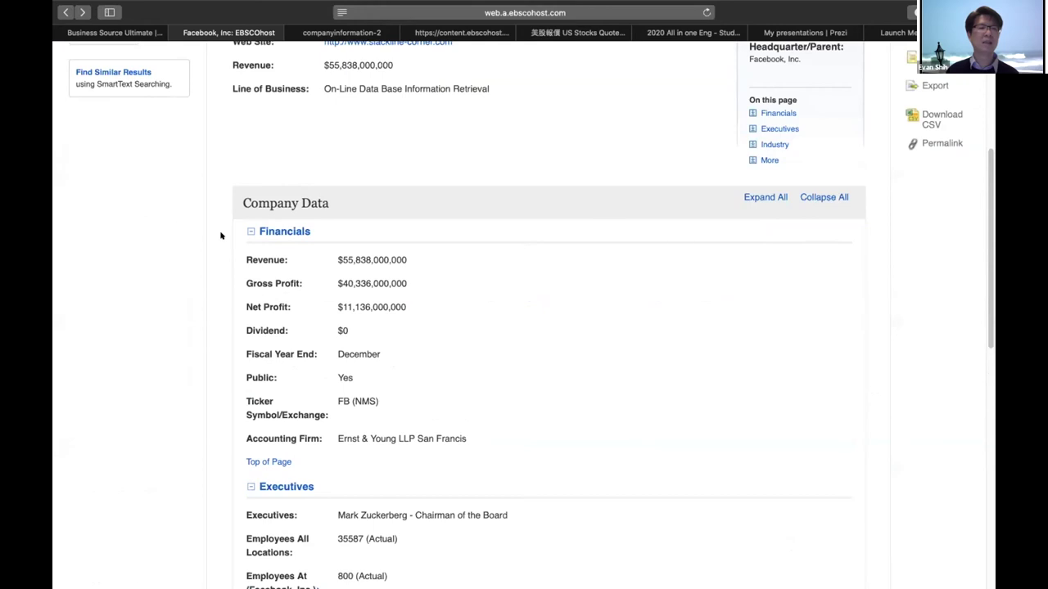
pyautogui.click(104, 252)
pyautogui.click(102, 286)
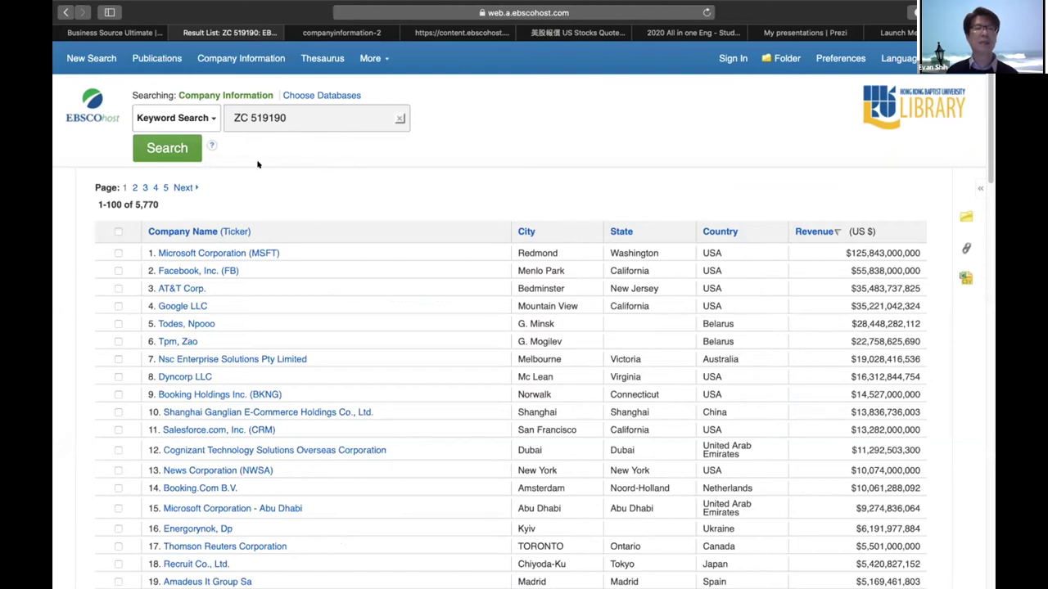
pyautogui.doubleClick(263, 115)
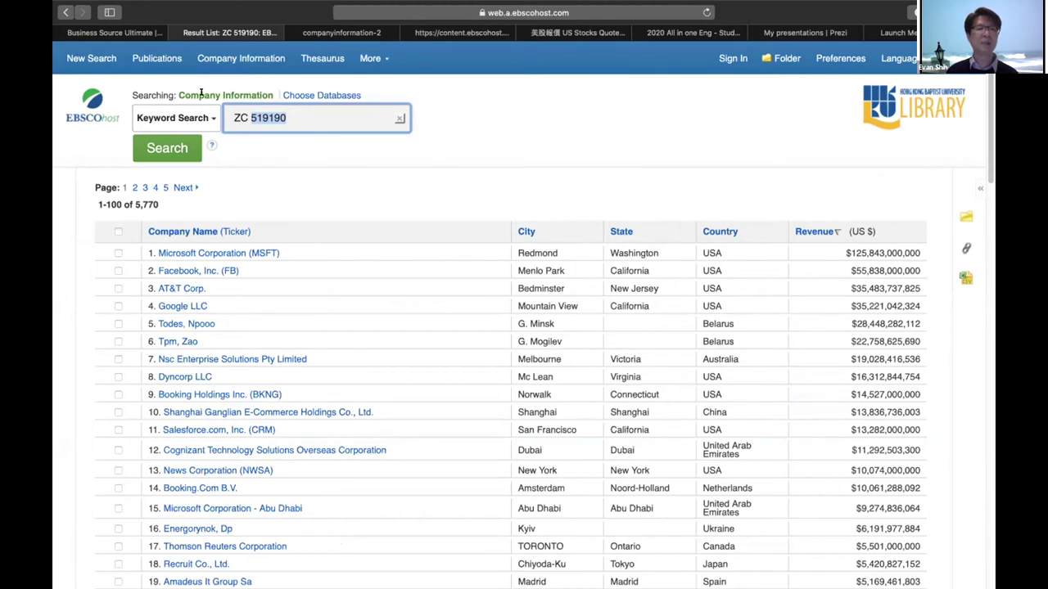
pyautogui.scroll(-1, 275, 144)
pyautogui.click(276, 140)
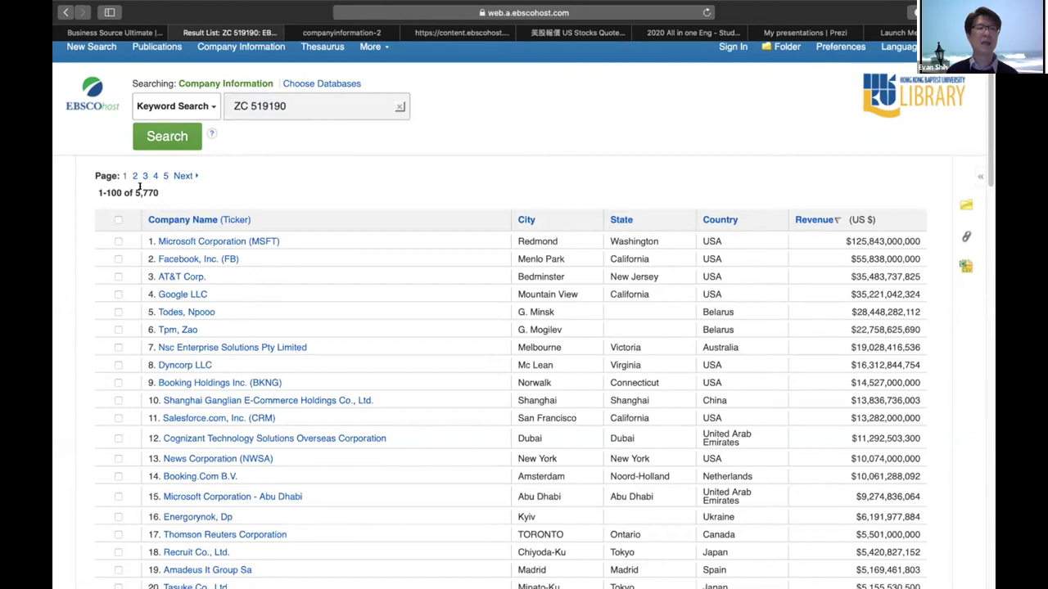
# Select all companies on the first page of ZC 519190 results and add them to the folder.
pyautogui.scroll(-3, 139, 187)
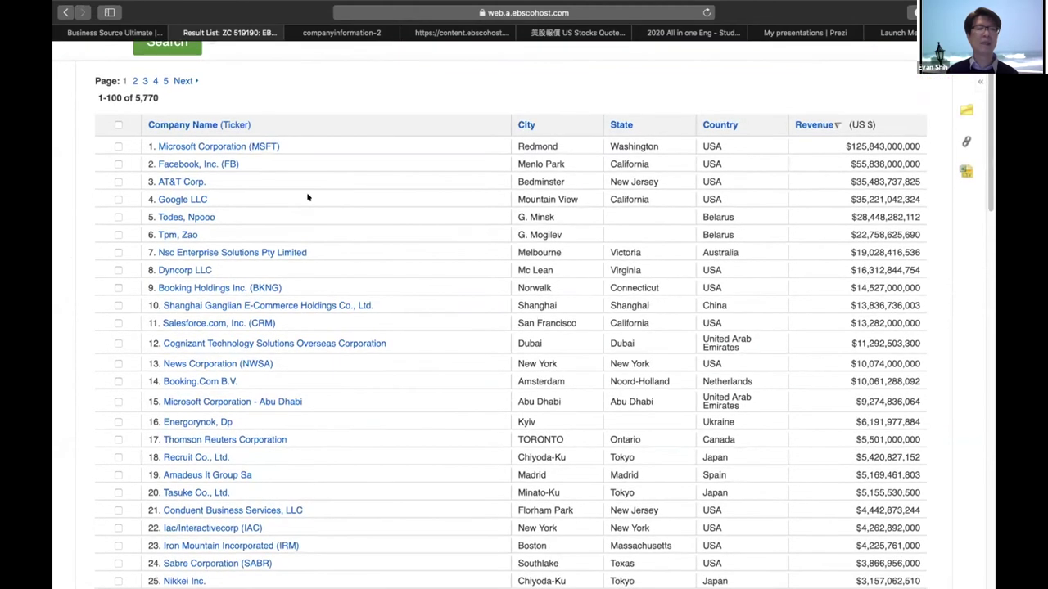
pyautogui.scroll(3, 307, 198)
pyautogui.click(118, 232)
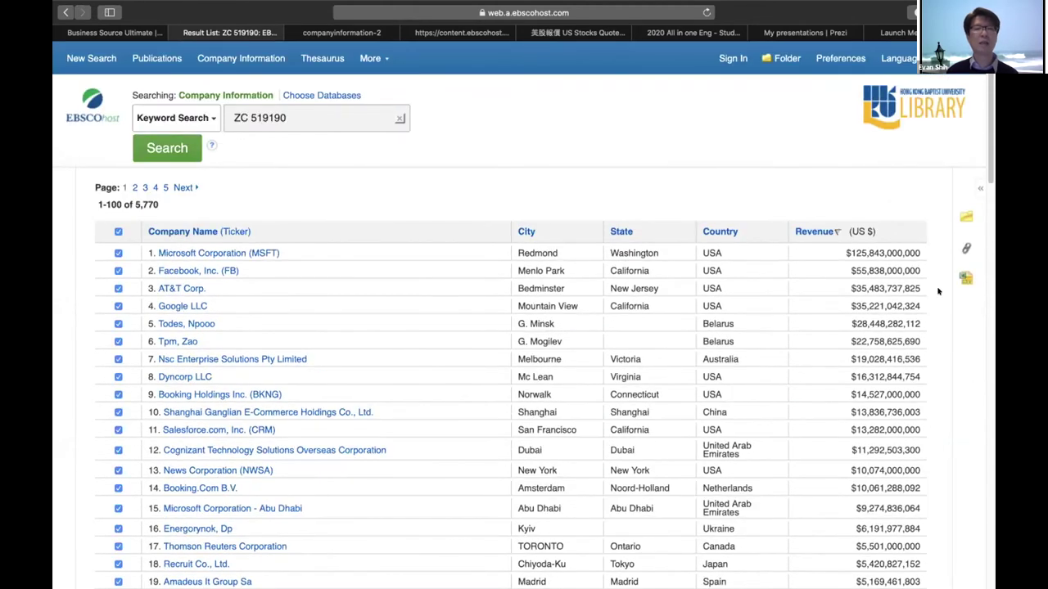
pyautogui.click(962, 217)
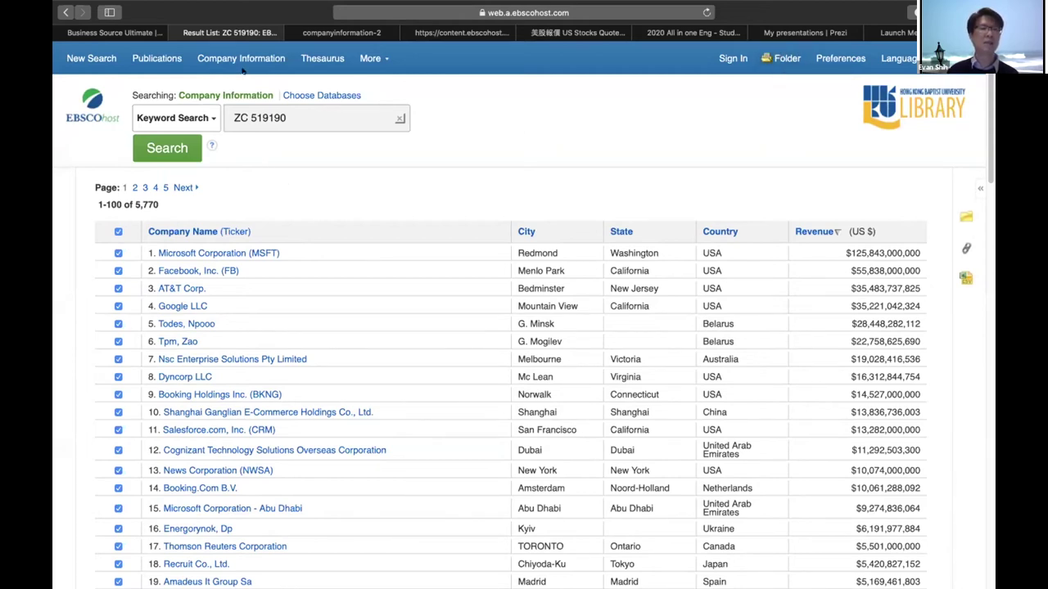
# Return to the Facebook, Inc. record and examine its Find Related Companies option.
pyautogui.click(65, 12)
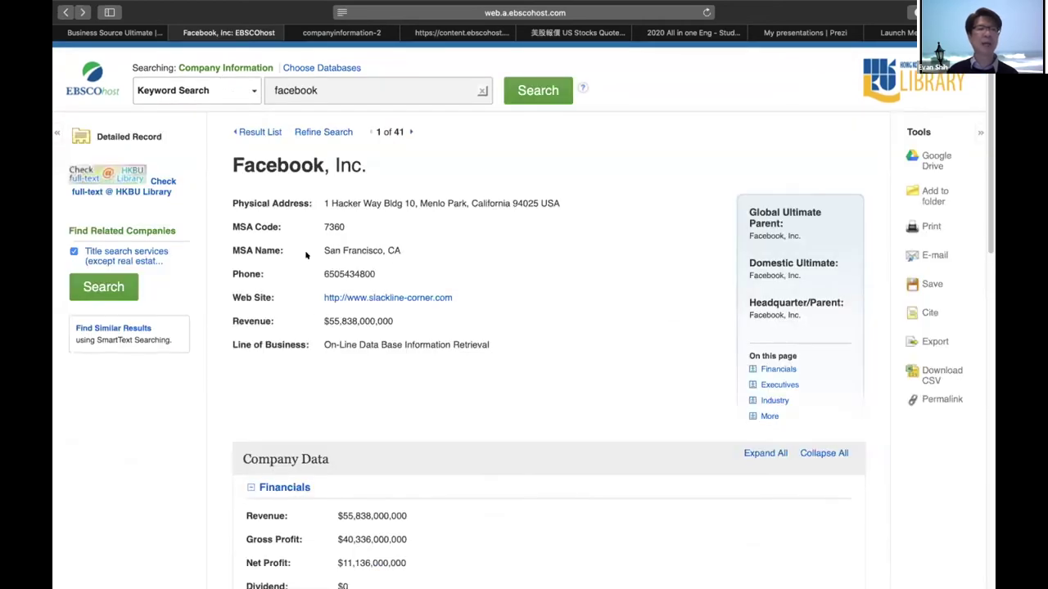
pyautogui.moveTo(66, 224); pyautogui.dragTo(126, 228)
pyautogui.doubleClick(141, 229)
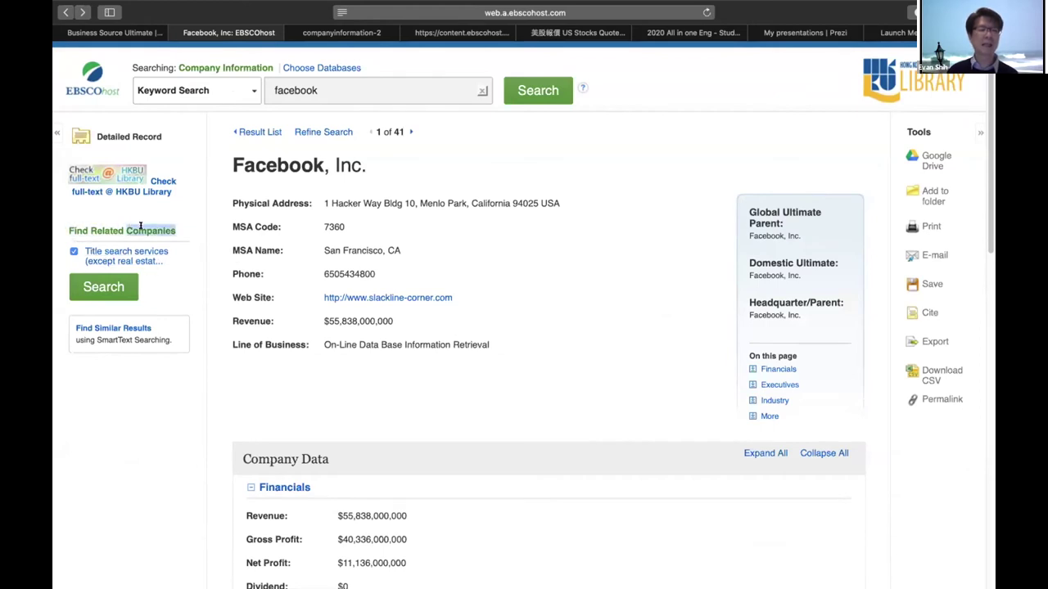
# Review the record's Industry section and open the articles linked to NAICS code 519190 Title search services (except real estate).
pyautogui.scroll(-10, 332, 197)
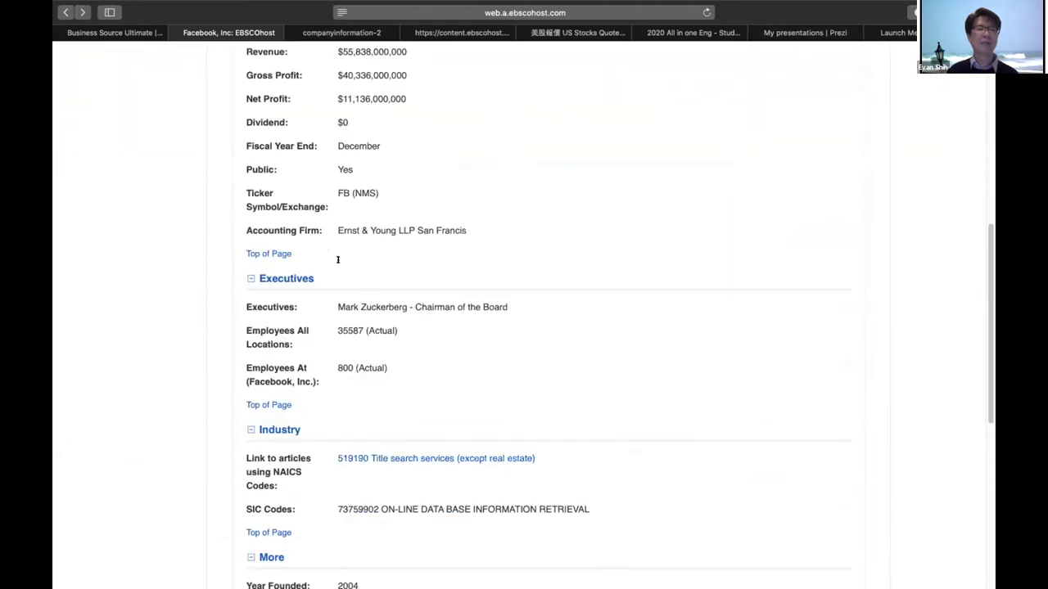
pyautogui.scroll(-2, 337, 260)
pyautogui.moveTo(245, 371); pyautogui.dragTo(285, 375)
pyautogui.doubleClick(295, 373)
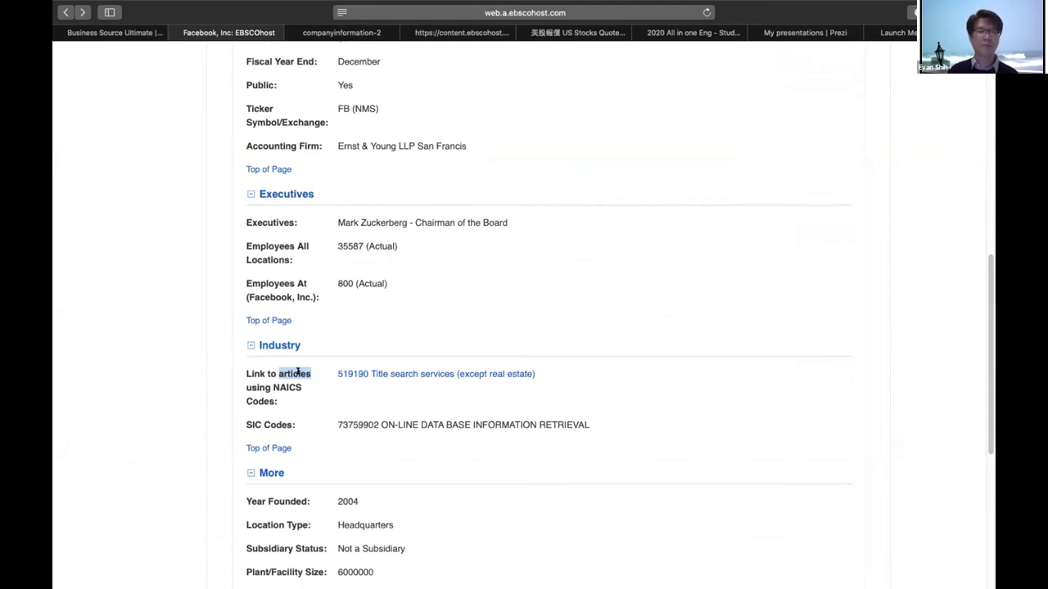
pyautogui.scroll(-2, 297, 372)
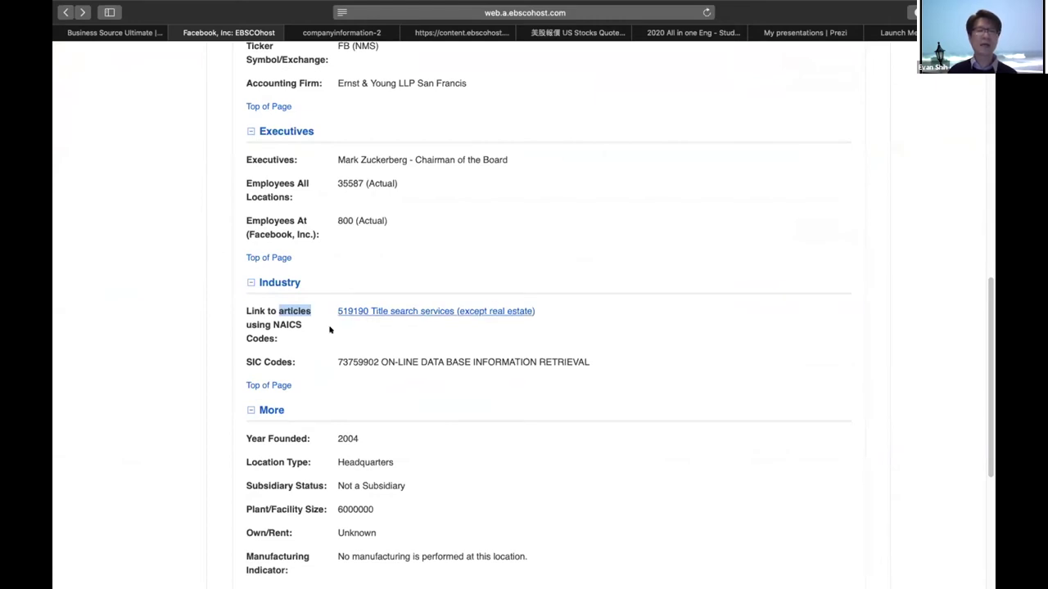
pyautogui.click(278, 322)
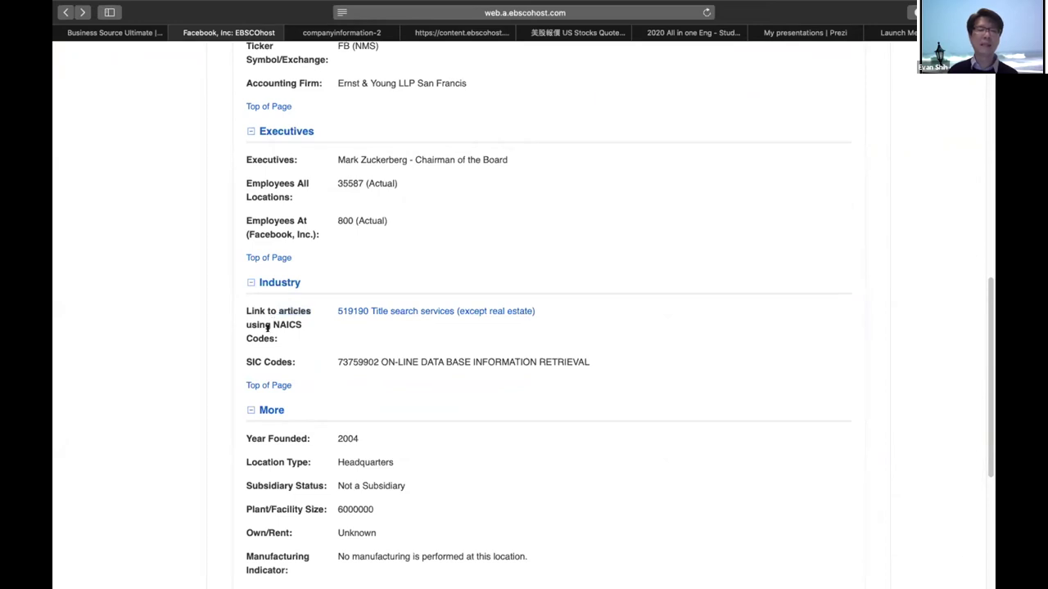
pyautogui.moveTo(267, 328); pyautogui.dragTo(268, 330)
pyautogui.click(415, 311)
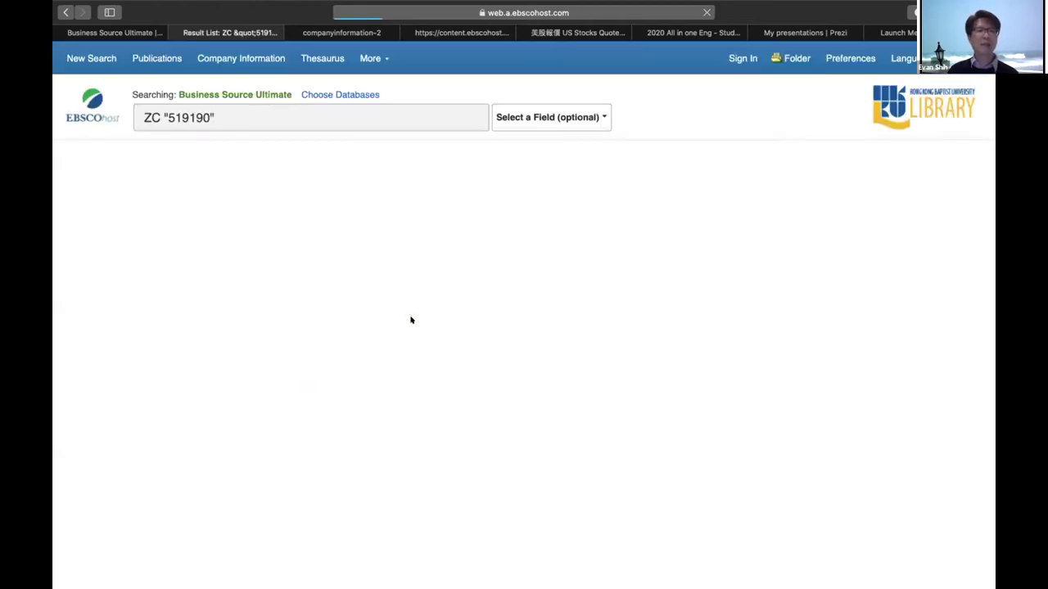
pyautogui.scroll(-1, 411, 313)
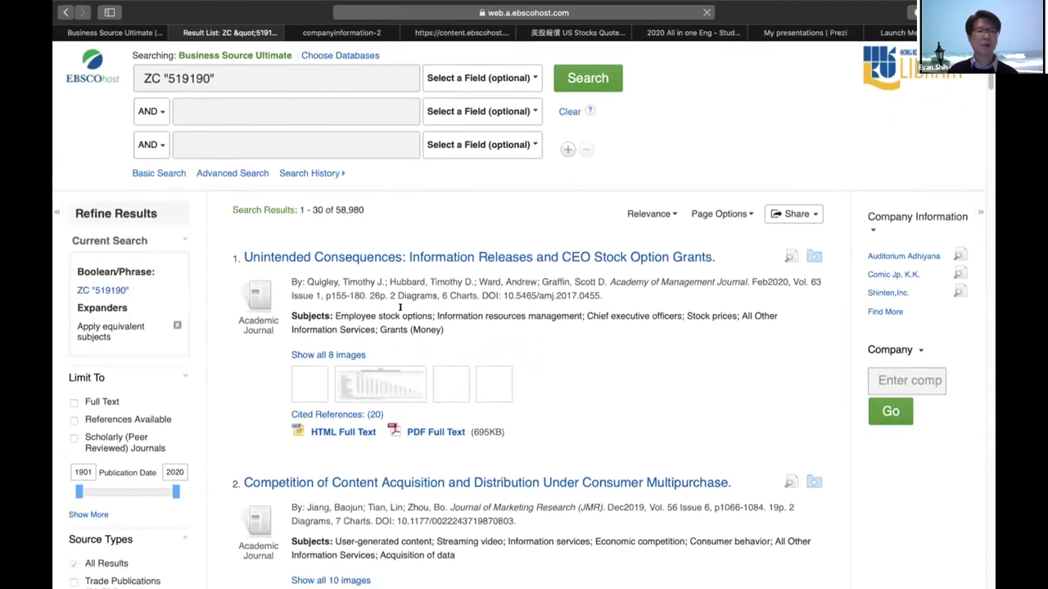
# Go to Advanced Search and open the reference list for the NAICS/Industry Code limiter.
pyautogui.click(226, 190)
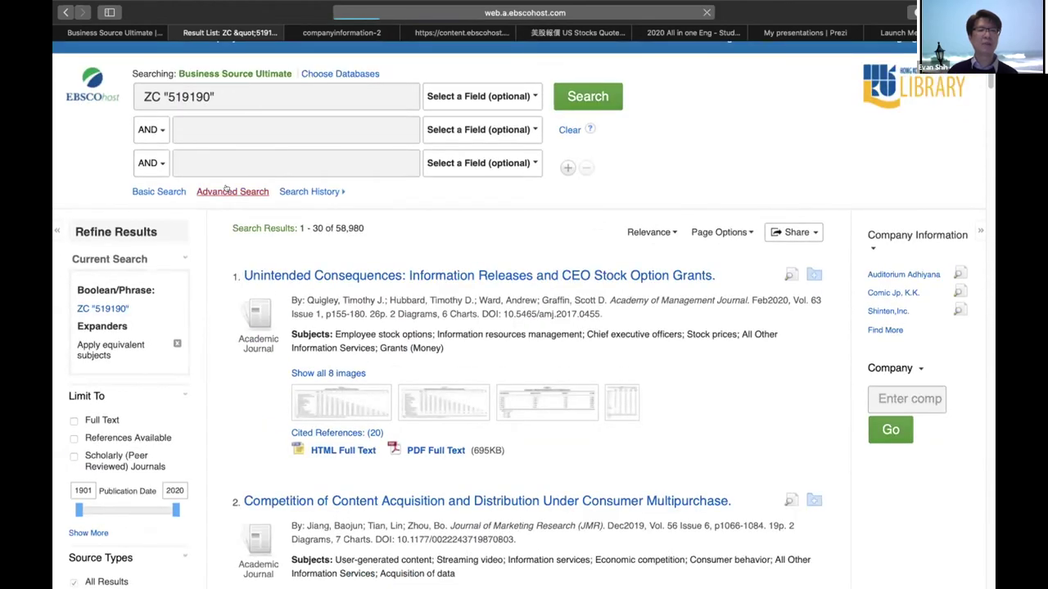
pyautogui.scroll(-5, 277, 278)
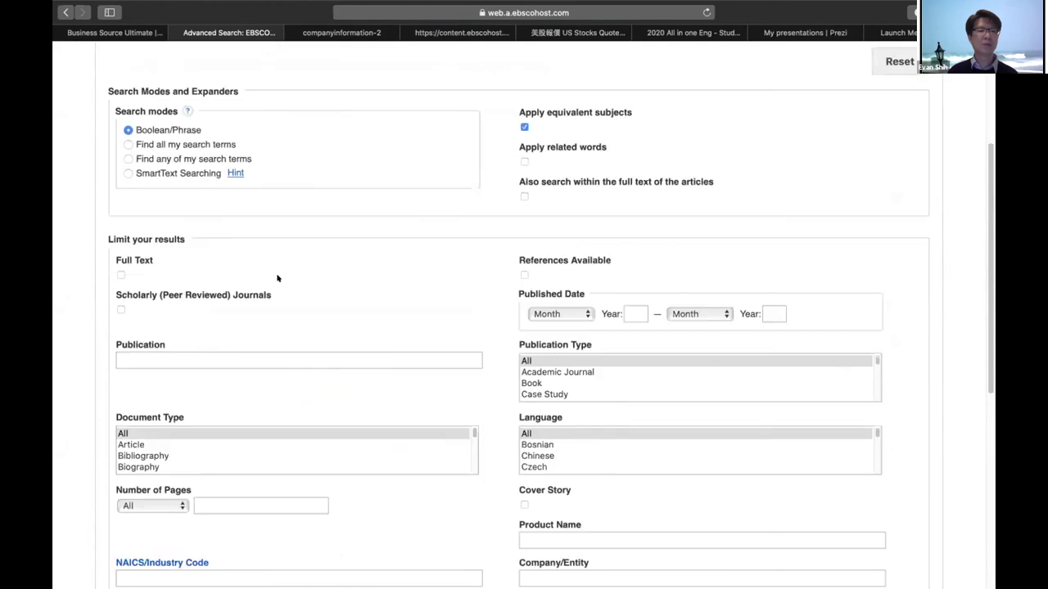
pyautogui.scroll(-5, 277, 278)
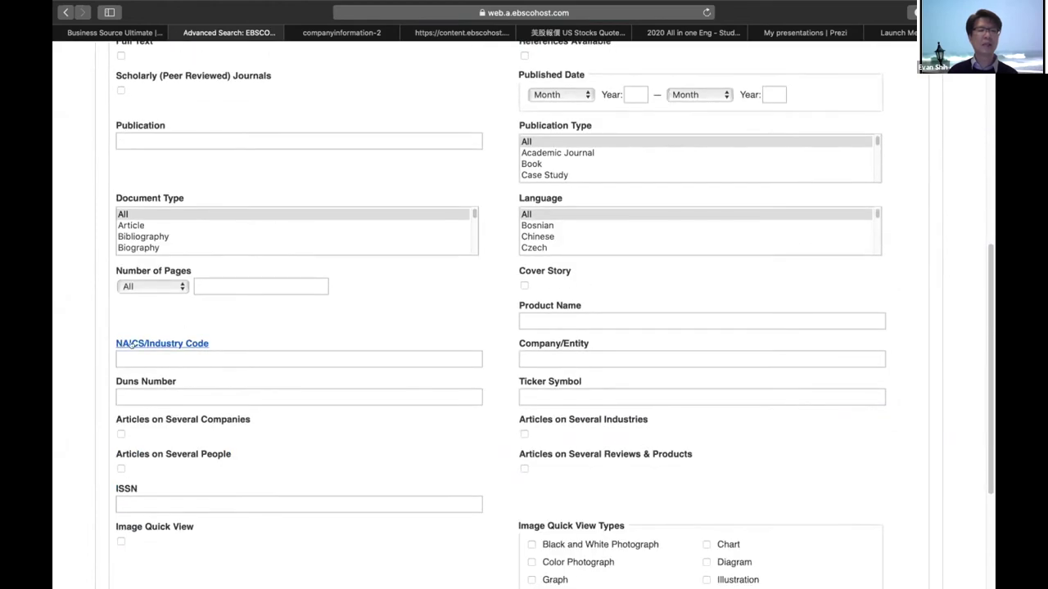
pyautogui.click(183, 343)
pyautogui.click(370, 34)
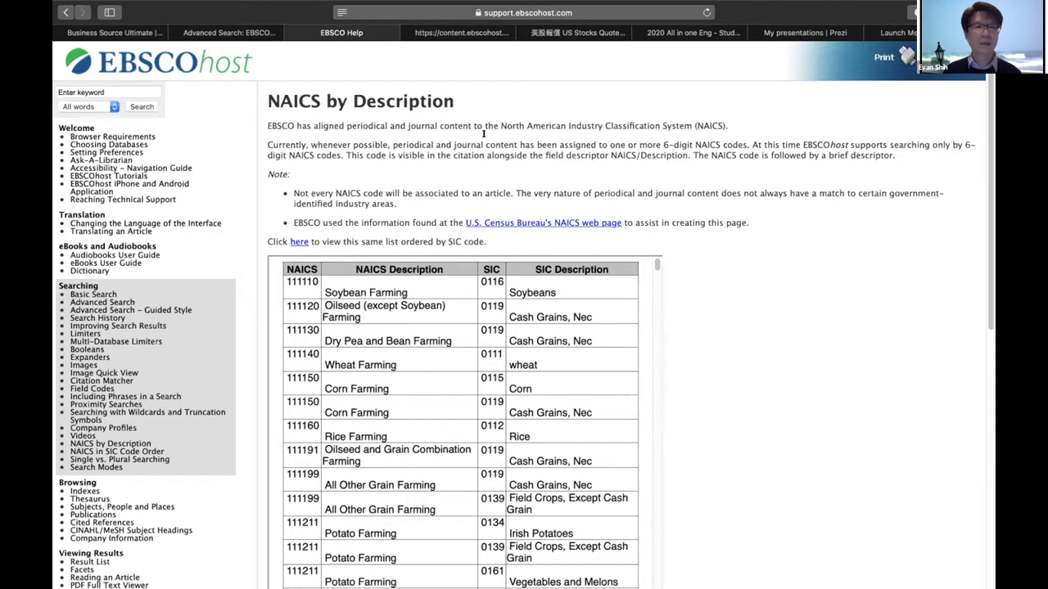
# Read how periodical and journal content is aligned to NAICS and which codes can be searched.
pyautogui.moveTo(268, 123); pyautogui.dragTo(497, 122)
pyautogui.click(506, 122)
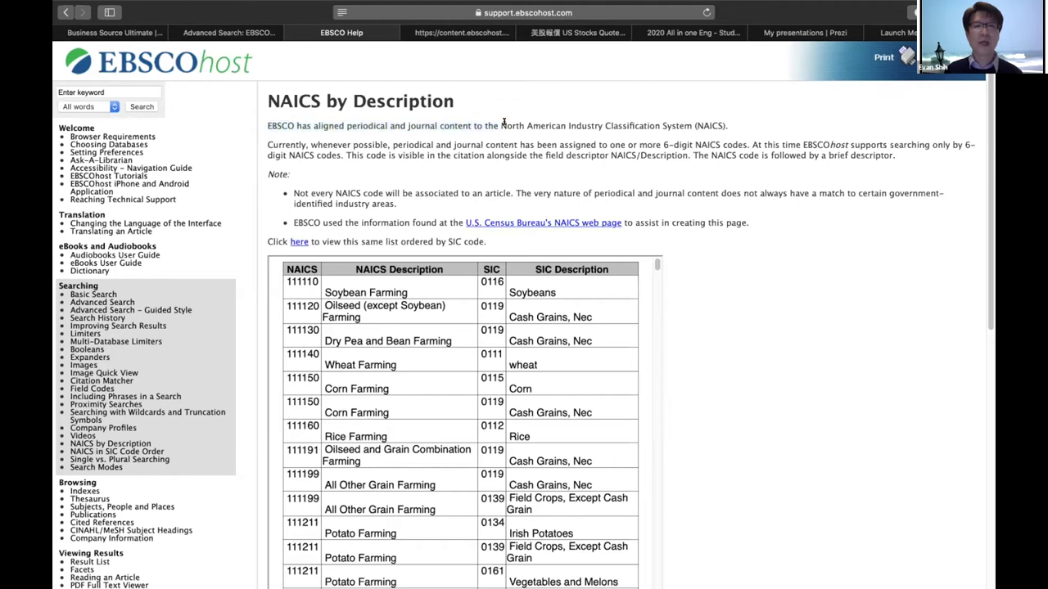
pyautogui.moveTo(497, 123); pyautogui.dragTo(693, 123)
pyautogui.click(623, 123)
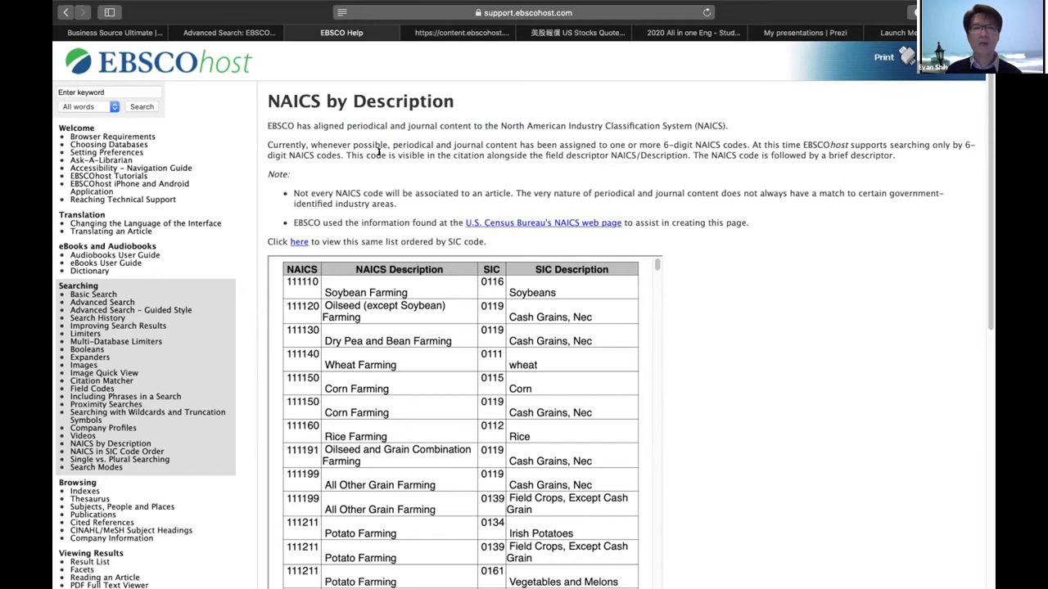
pyautogui.moveTo(959, 144); pyautogui.dragTo(331, 154)
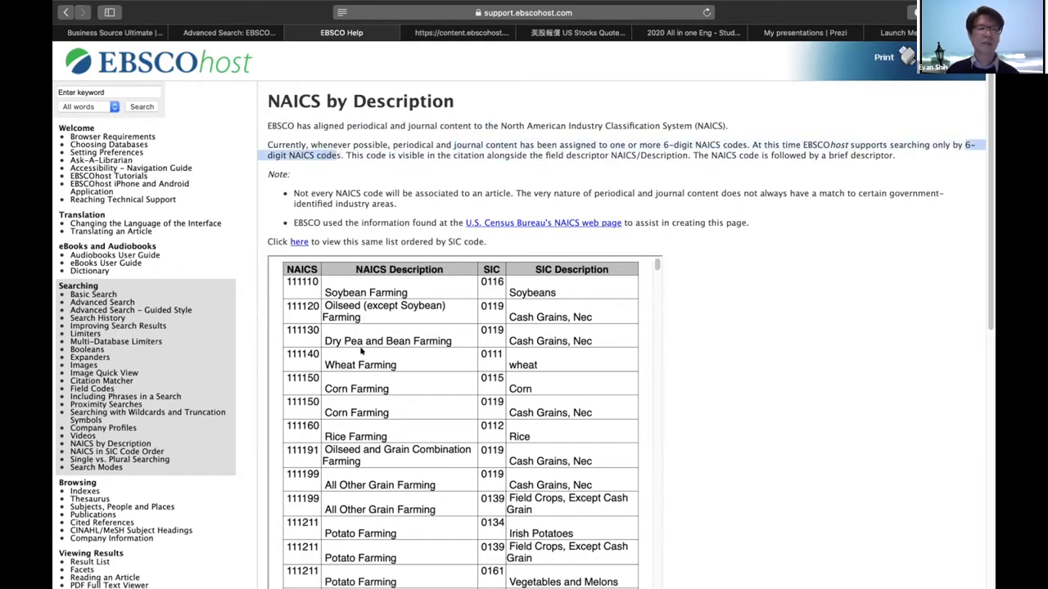
# Browse the NAICS table from 111110 Soybean Farming to 448110 Men's Clothing Stores, comparing codes with their descriptions.
pyautogui.scroll(-1, 368, 353)
pyautogui.scroll(1, 369, 354)
pyautogui.moveTo(287, 281); pyautogui.dragTo(331, 290)
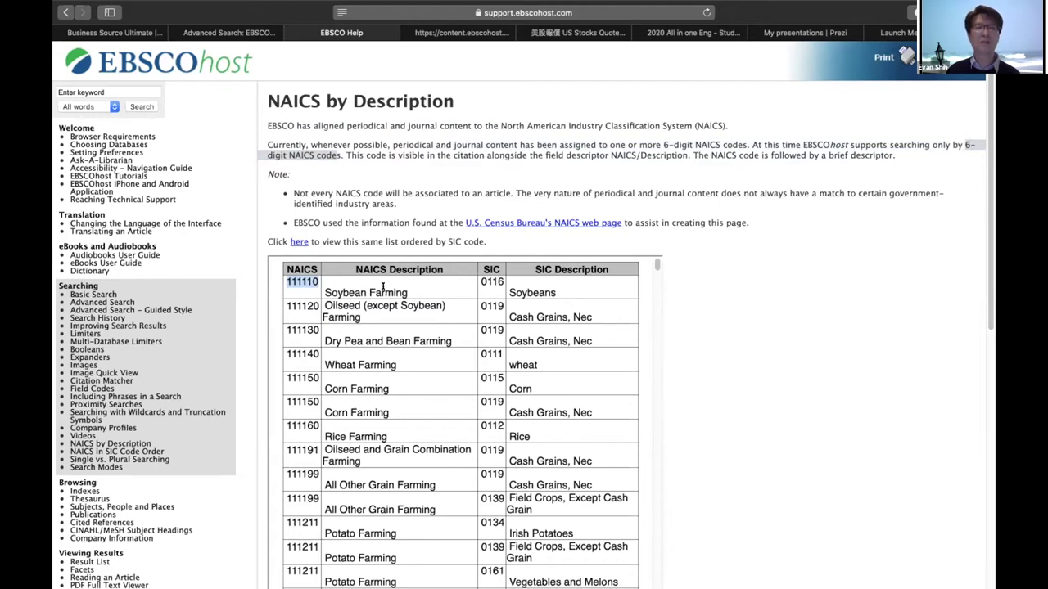
pyautogui.click(297, 301)
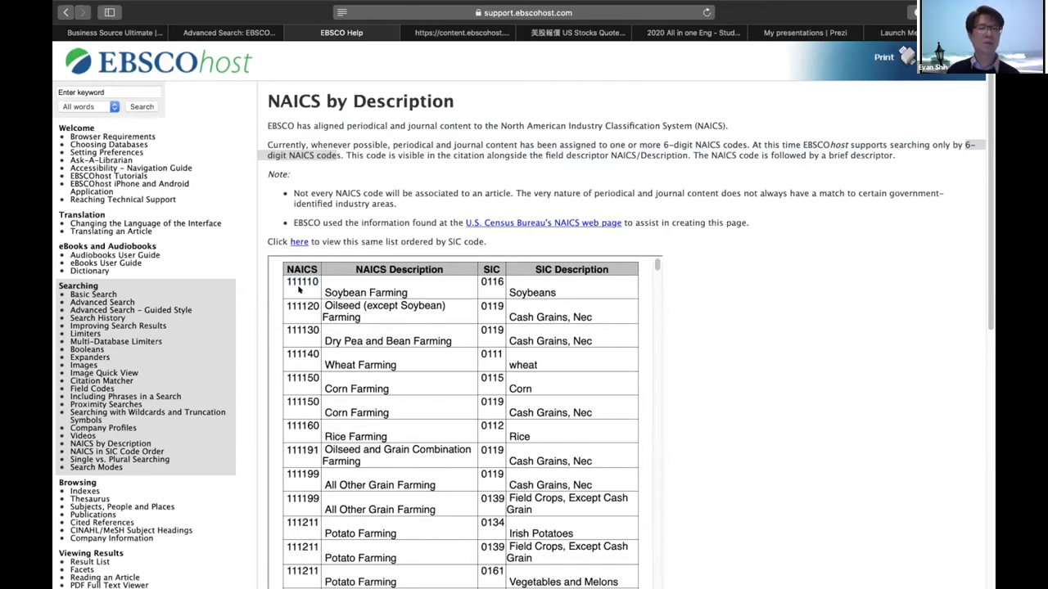
pyautogui.scroll(-5, 310, 328)
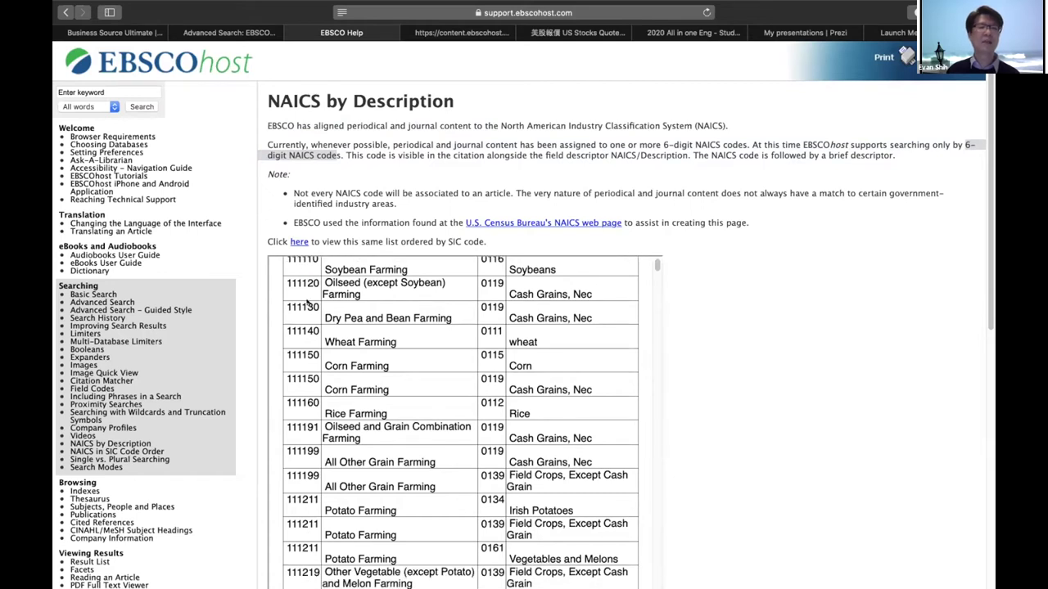
pyautogui.scroll(-10, 309, 343)
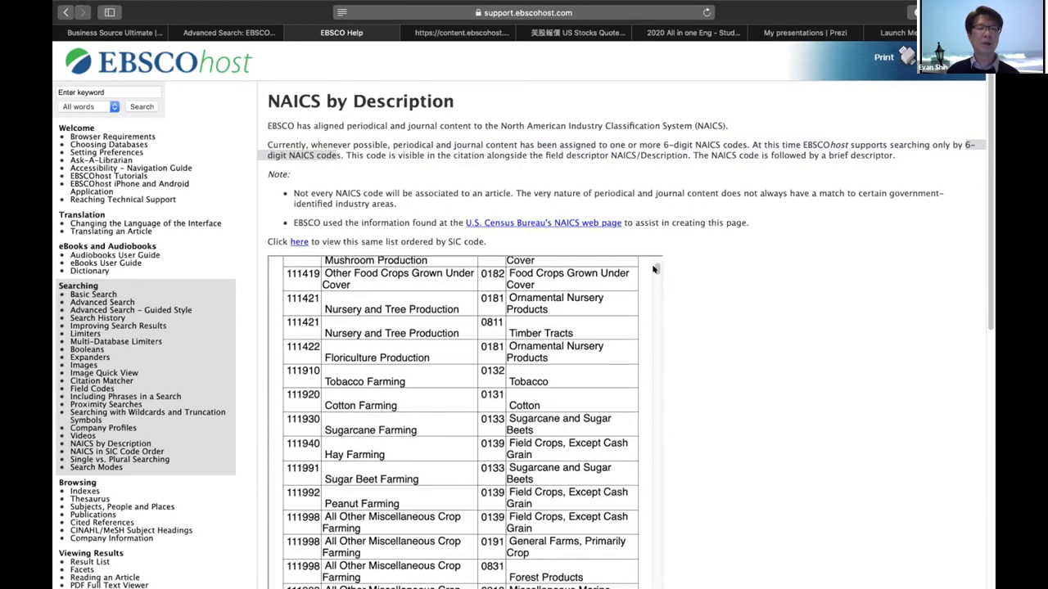
pyautogui.scroll(-20, 655, 270)
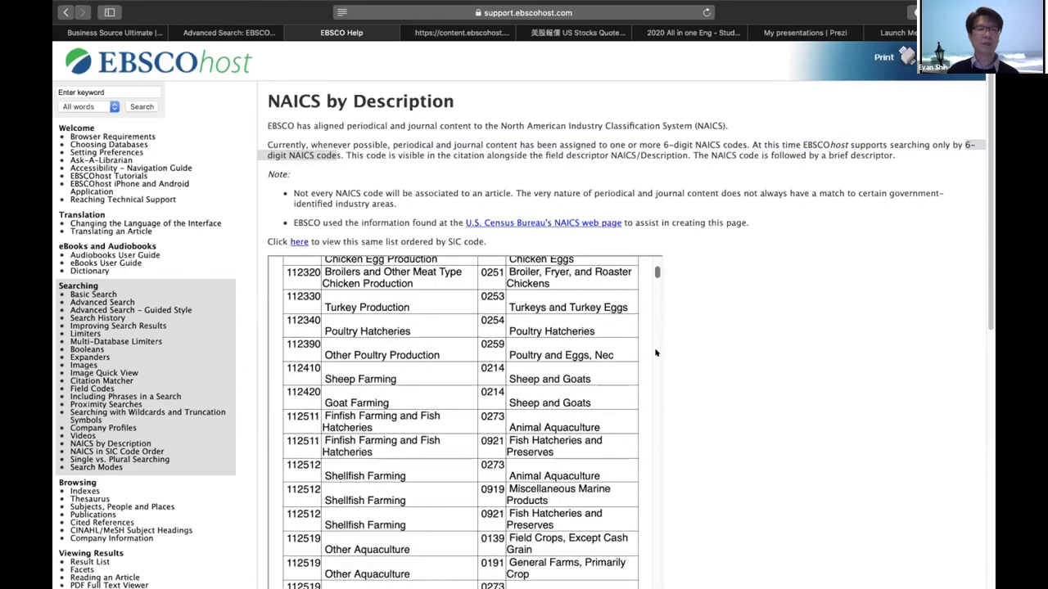
pyautogui.scroll(-20, 662, 395)
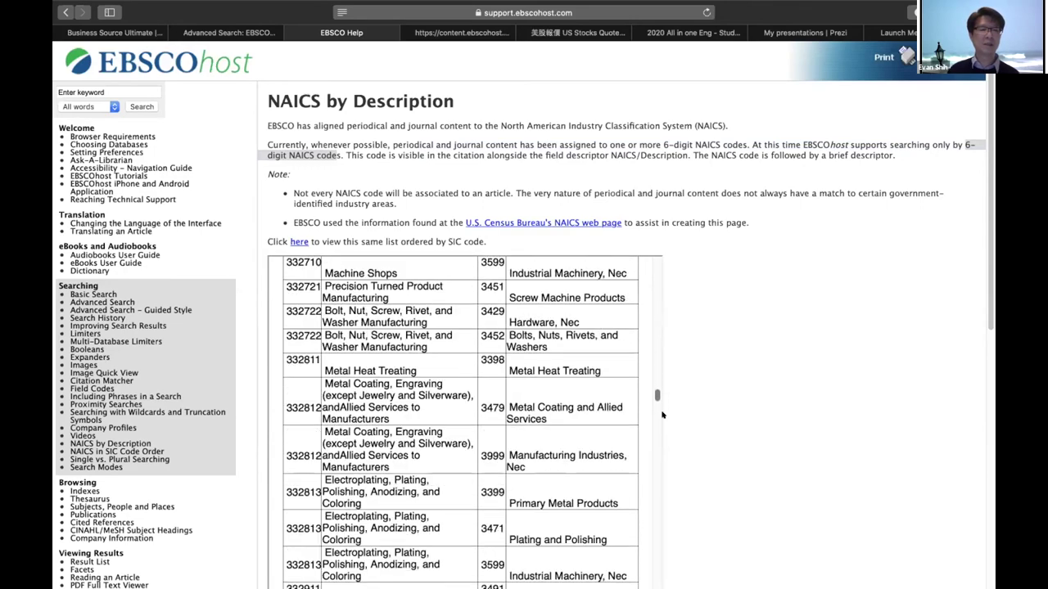
pyautogui.scroll(-20, 668, 455)
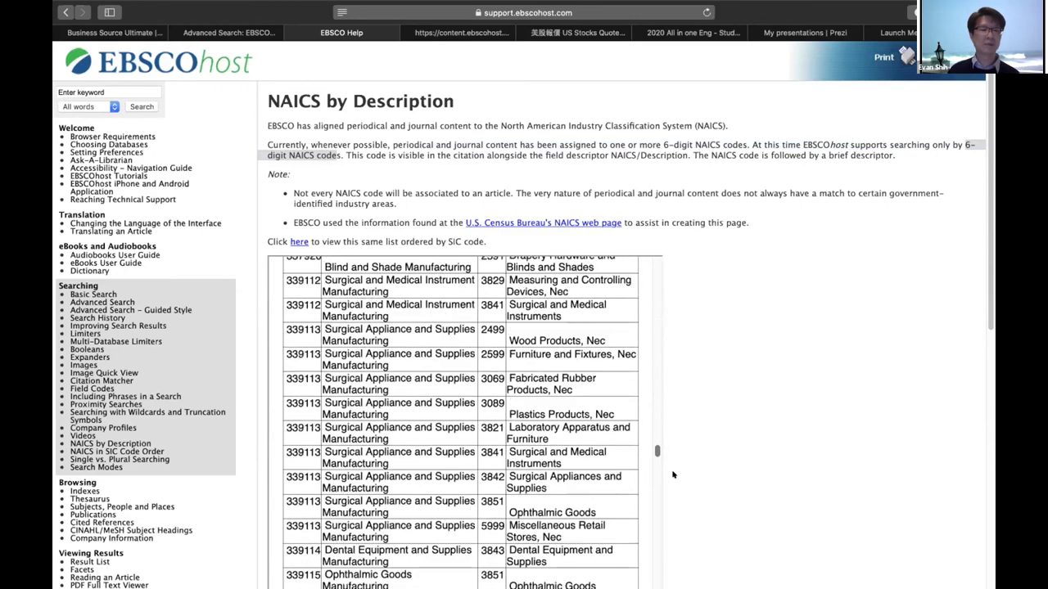
pyautogui.scroll(-20, 674, 488)
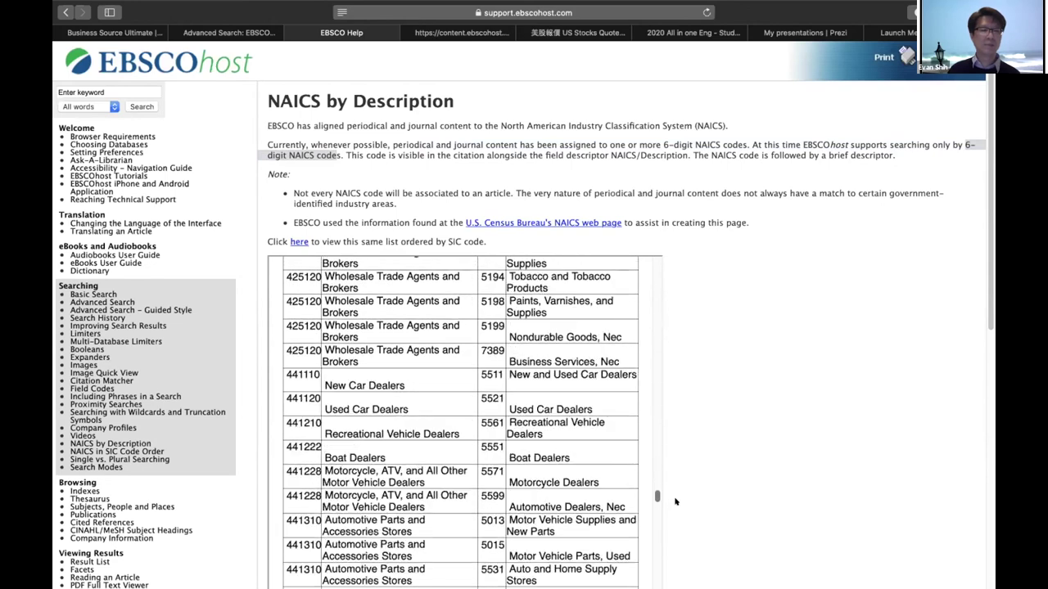
pyautogui.scroll(-6, 646, 501)
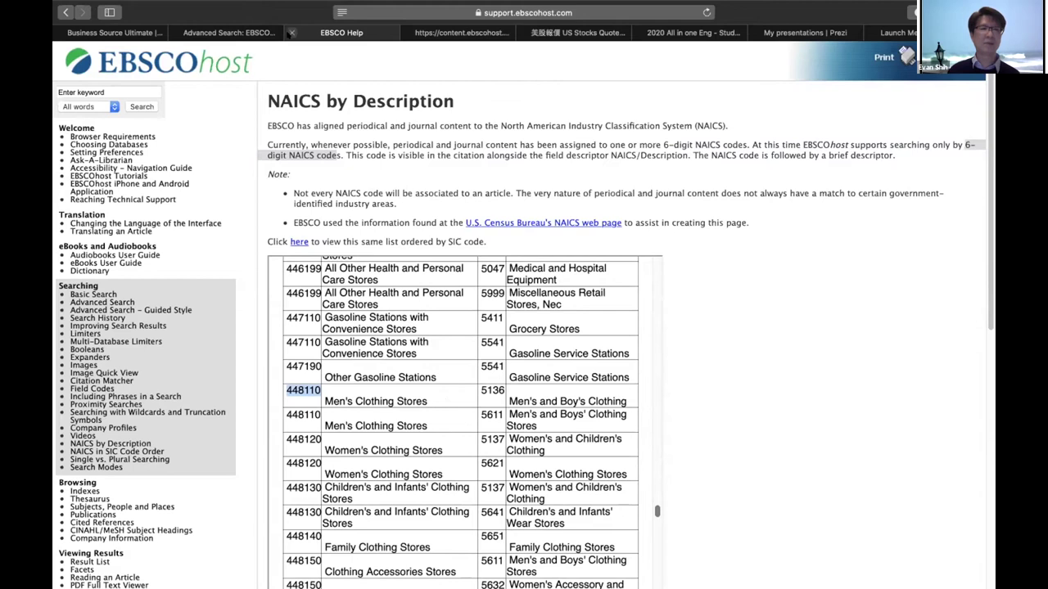
# Close the NAICS reference page and review the Advanced Search query and NAICS/Industry Code limiter.
pyautogui.click(291, 33)
pyautogui.click(245, 36)
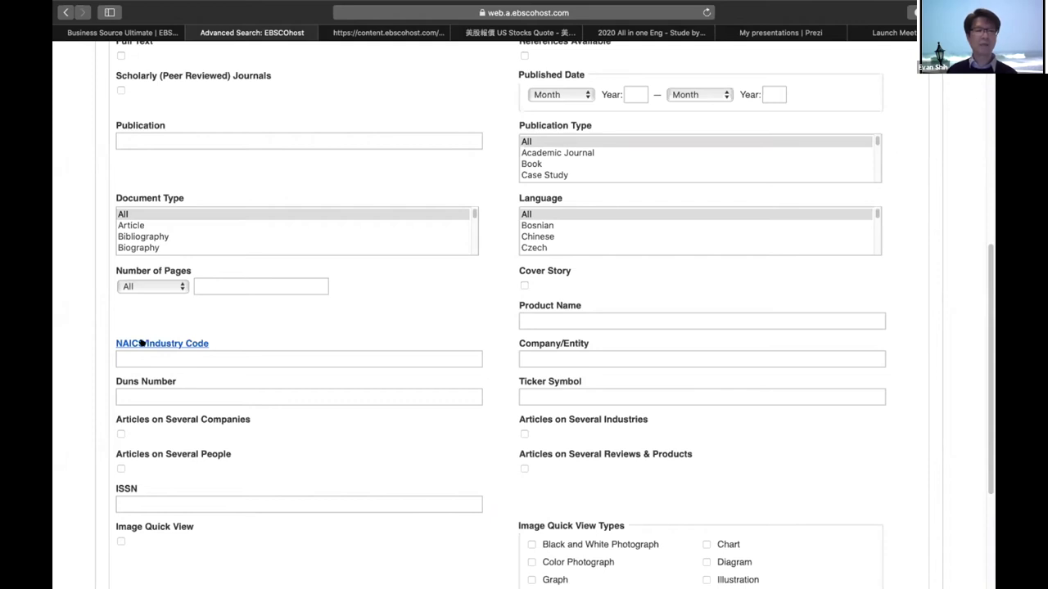
pyautogui.scroll(10, 141, 343)
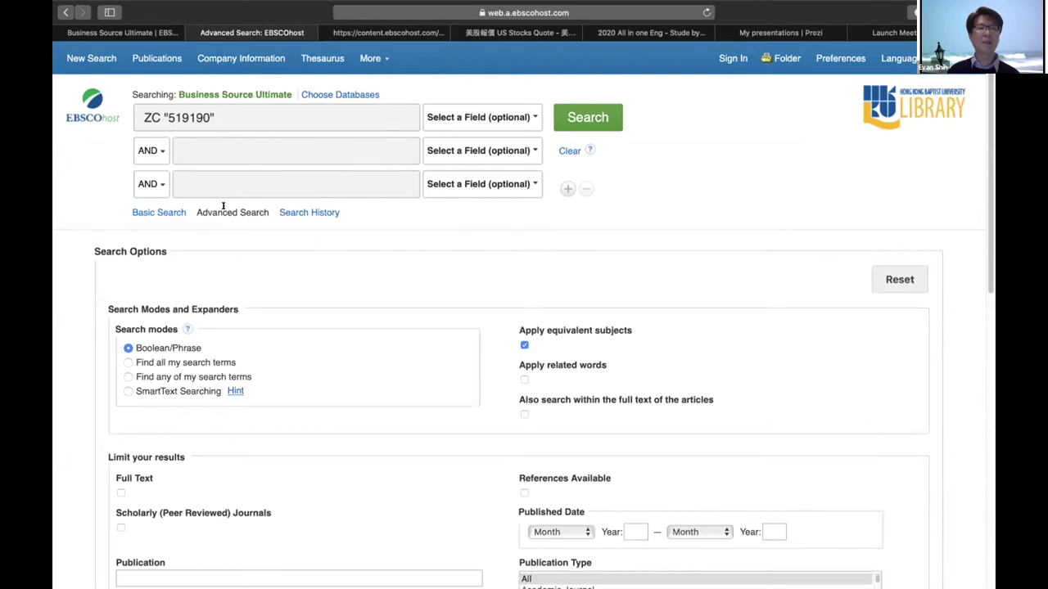
pyautogui.scroll(-6, 222, 206)
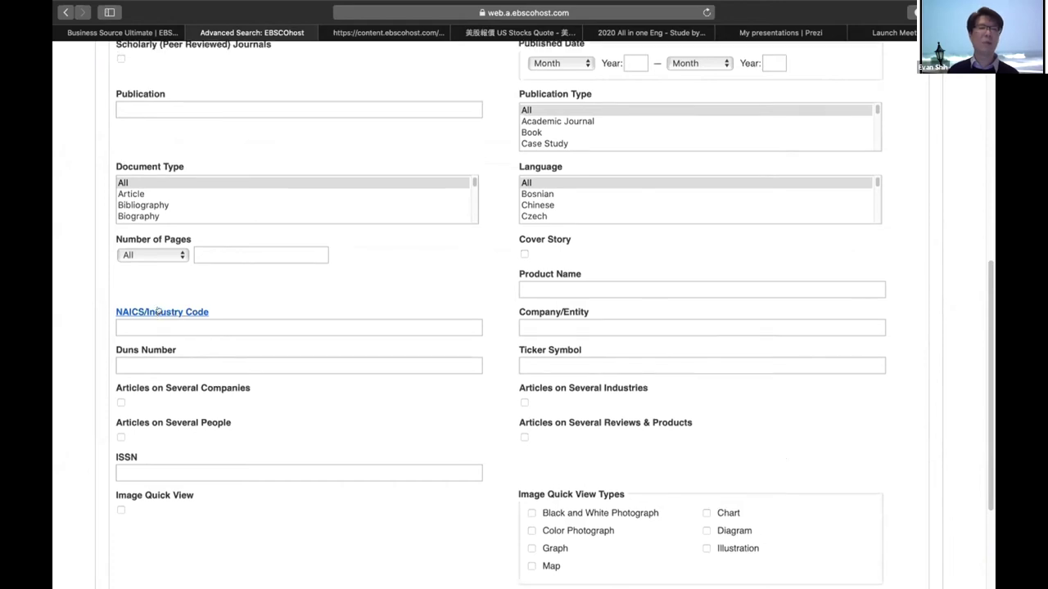
pyautogui.scroll(6, 158, 310)
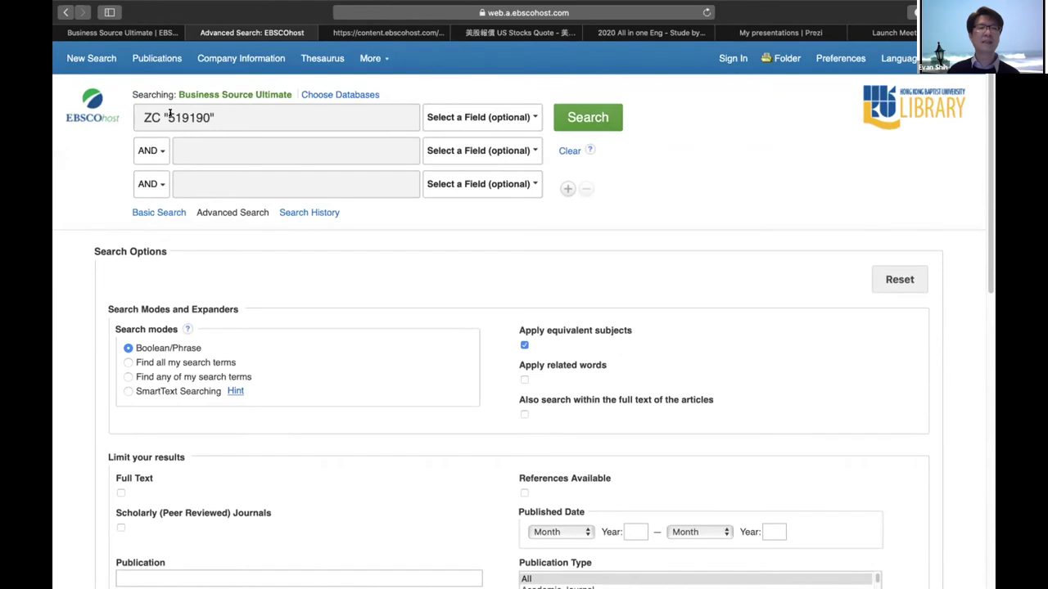
# Search for ZC "519190" and open the article "Unintended Consequences: Information Releases and CEO Stock Option Grants" to check its NAICS/Industry Codes.
pyautogui.click(578, 119)
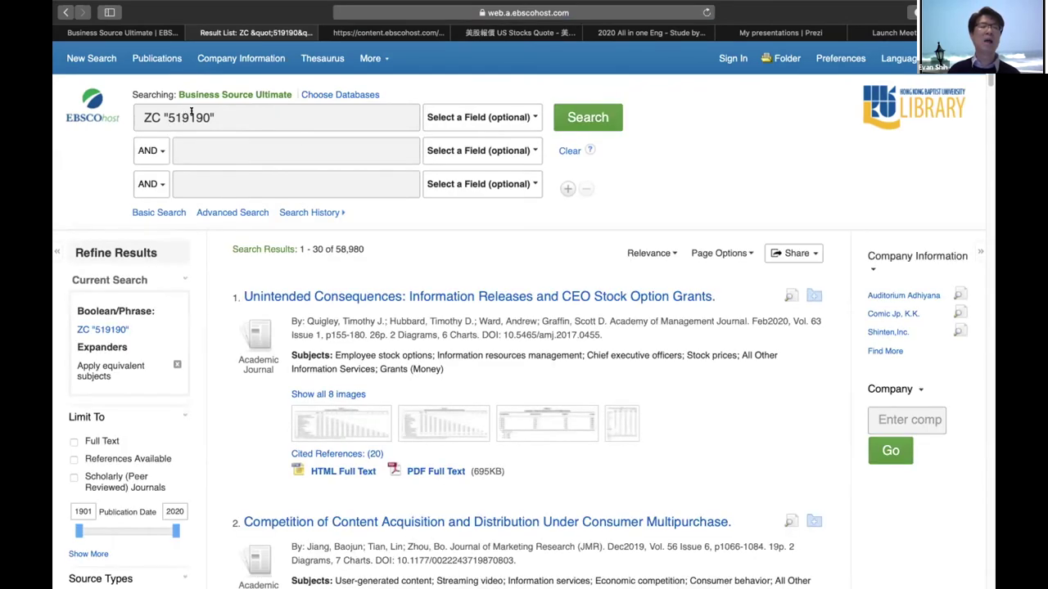
pyautogui.scroll(-3, 189, 112)
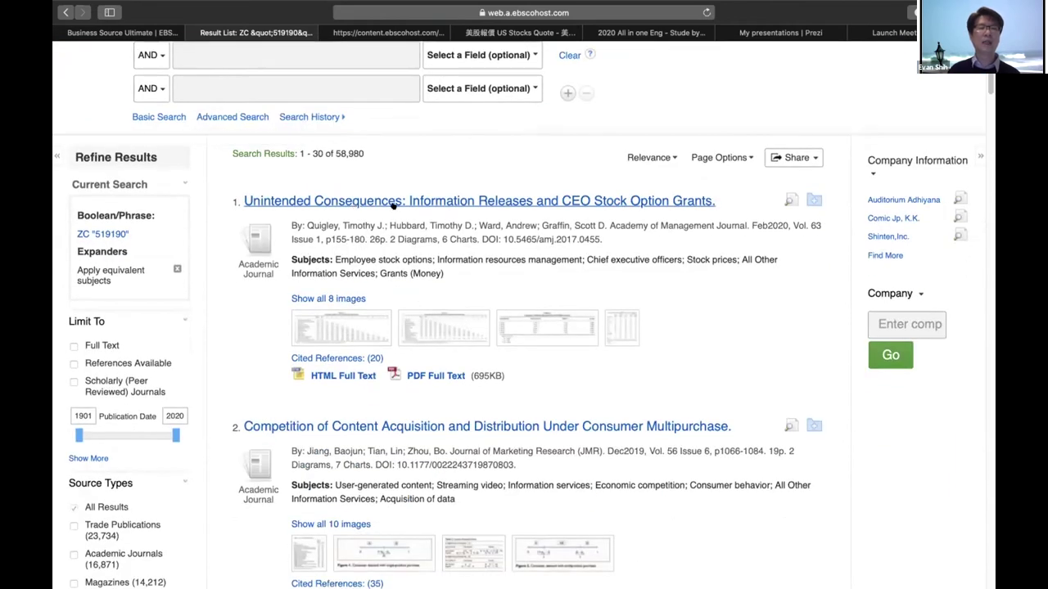
pyautogui.click(396, 201)
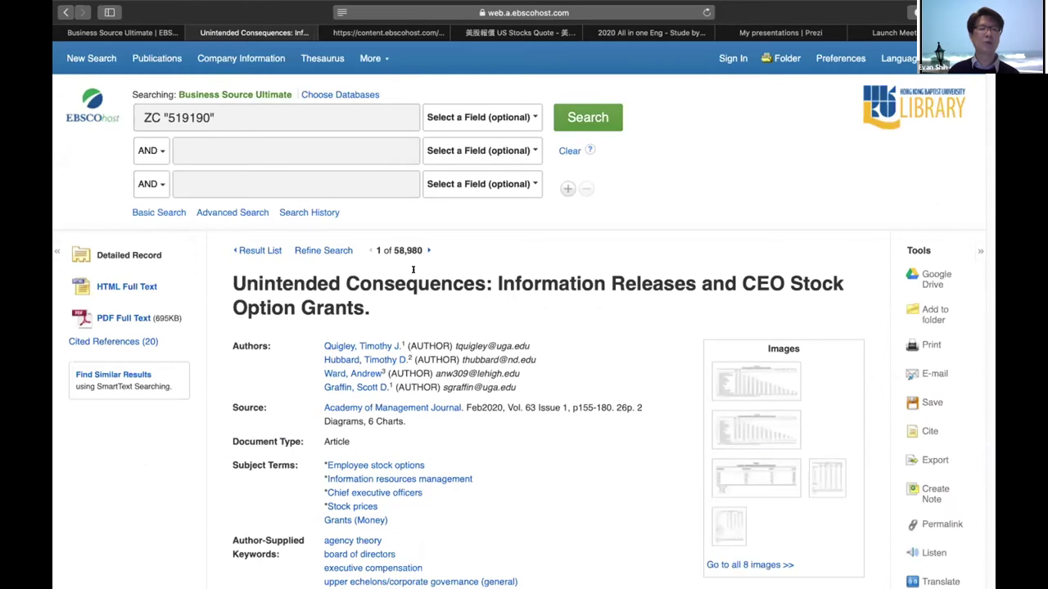
pyautogui.scroll(-6, 413, 270)
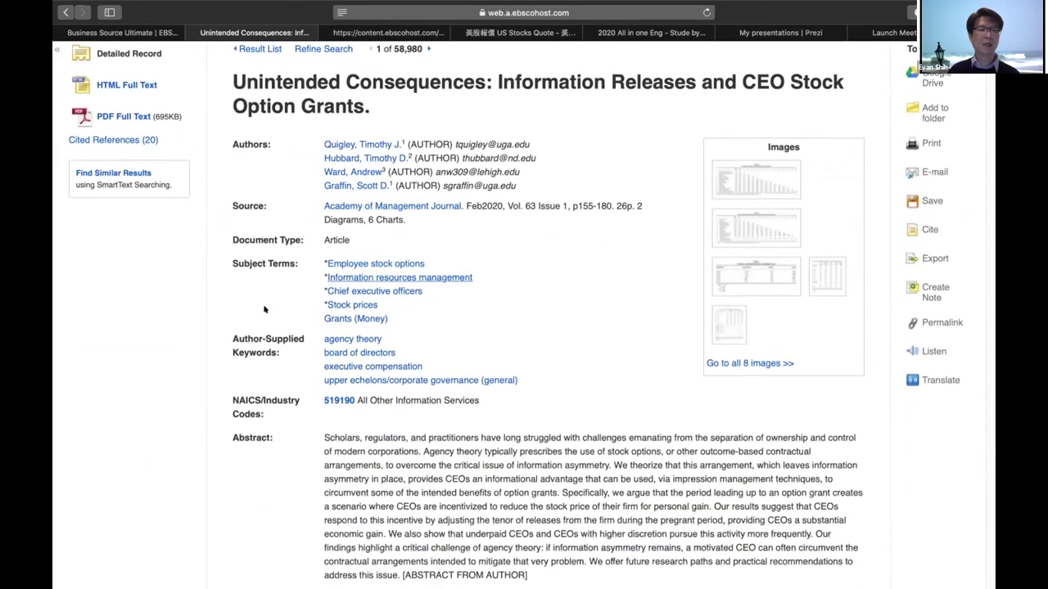
# Examine the article record's NAICS/Industry Codes field, including code 519190 and its description "All Other Information Services".
pyautogui.scroll(-3, 231, 291)
pyautogui.tripleClick(275, 299)
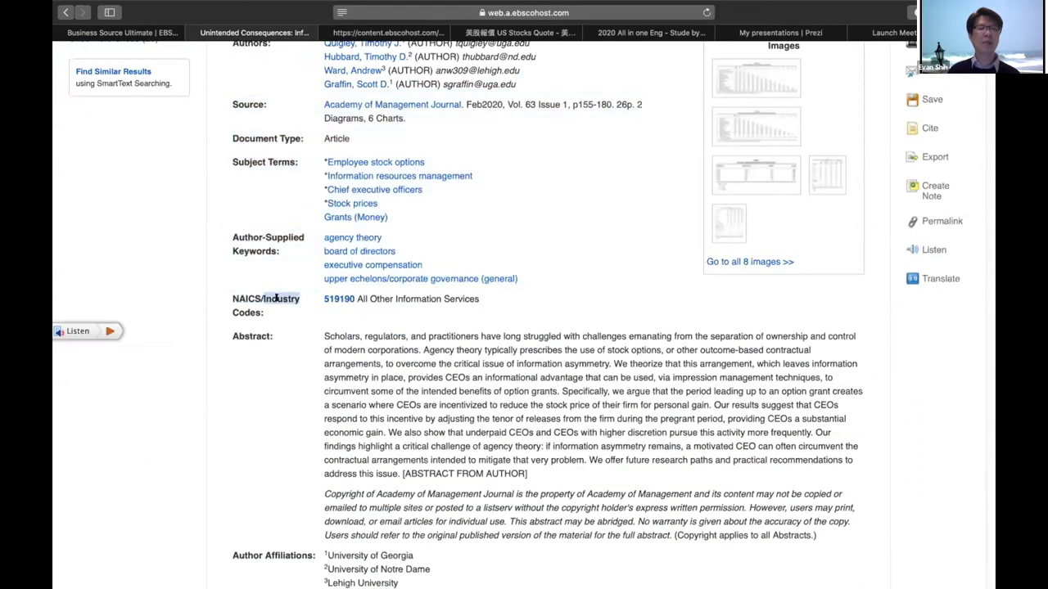
pyautogui.scroll(7, 276, 299)
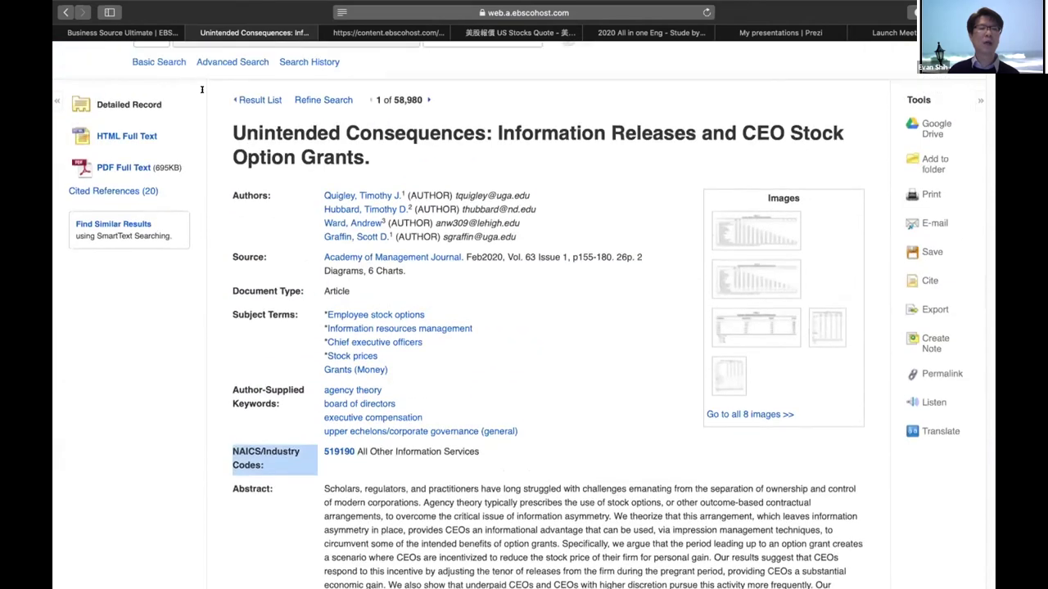
pyautogui.scroll(-4, 194, 55)
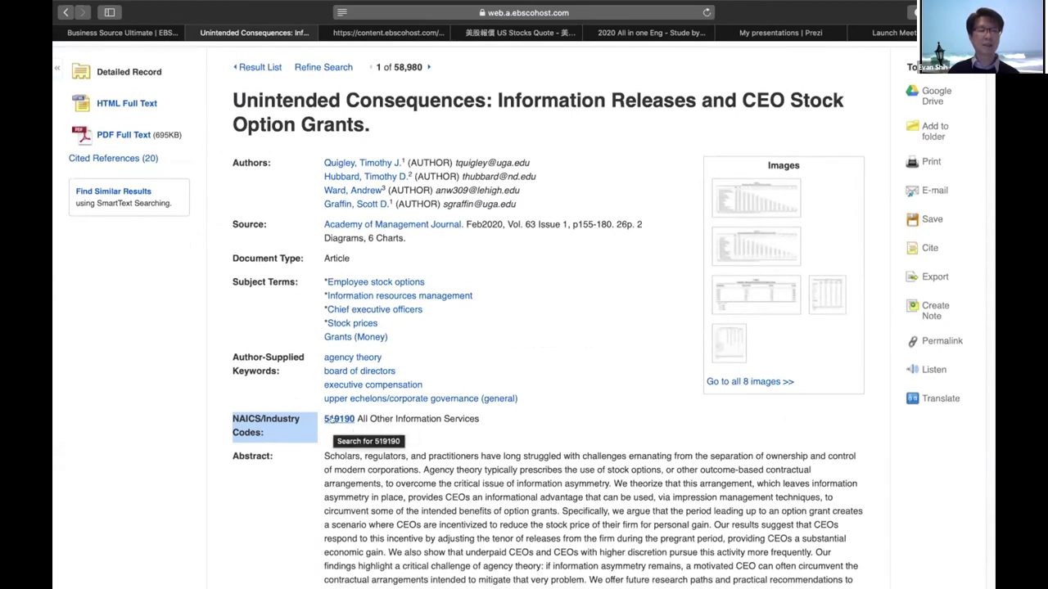
pyautogui.click(361, 416)
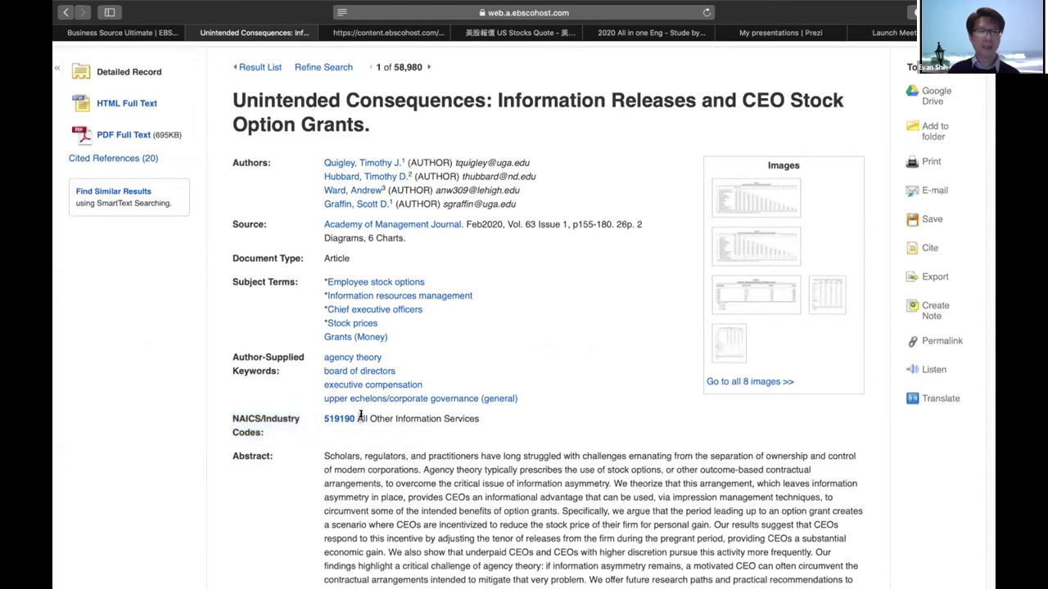
pyautogui.moveTo(360, 416); pyautogui.dragTo(476, 417)
pyautogui.click(457, 418)
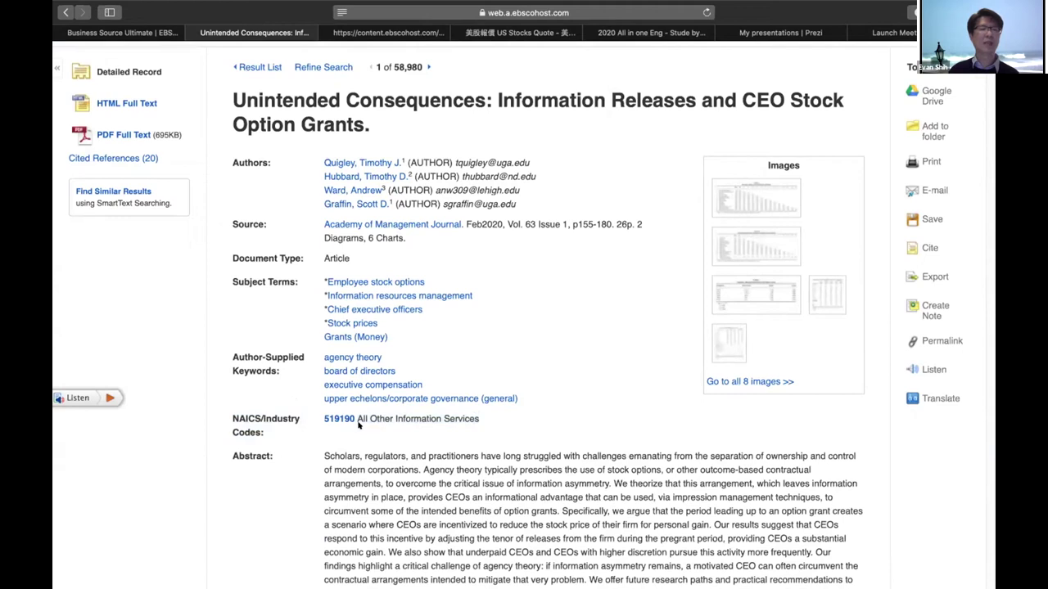
pyautogui.scroll(3, 355, 299)
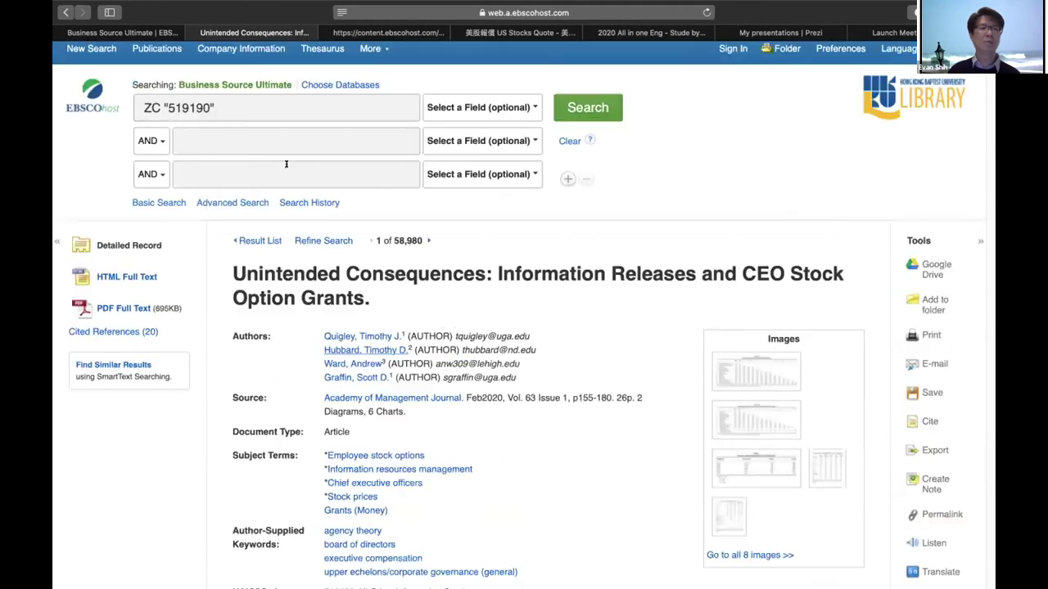
# Go to the Company Information search and review which fields it can search, keeping Company Name selected.
pyautogui.click(239, 59)
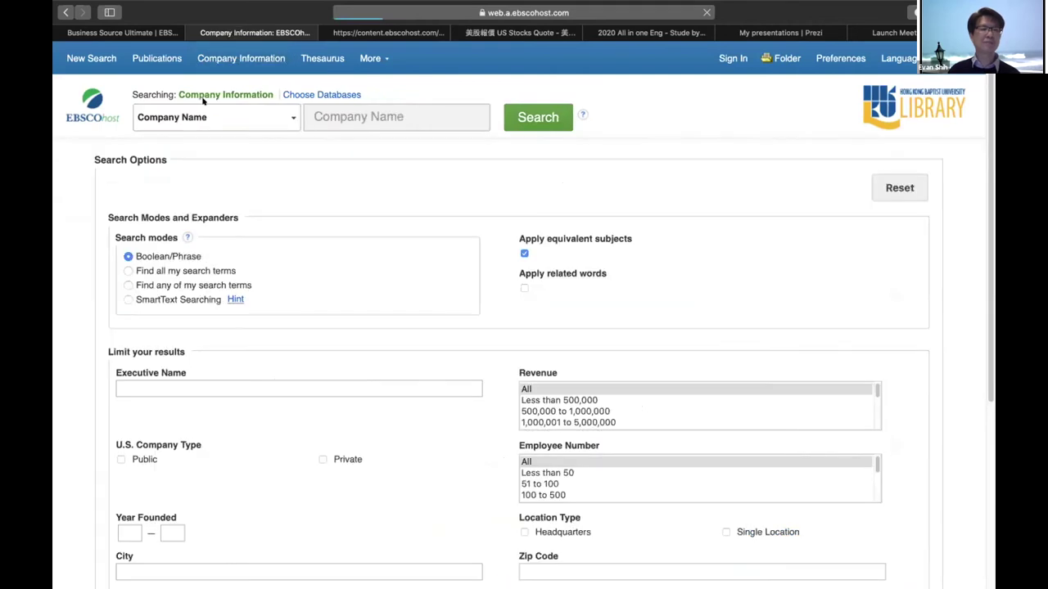
pyautogui.click(195, 117)
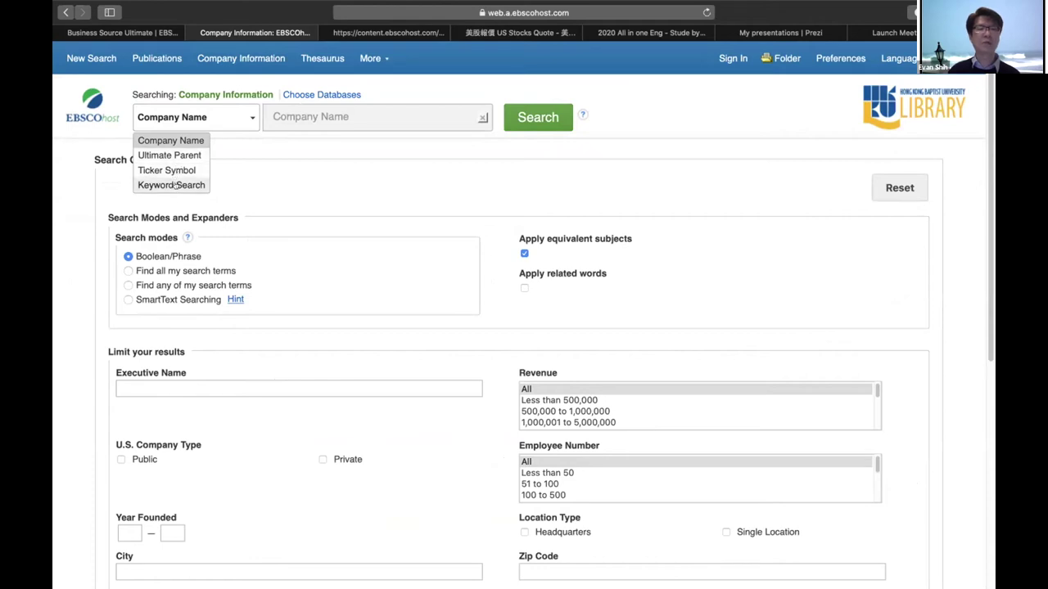
pyautogui.click(260, 164)
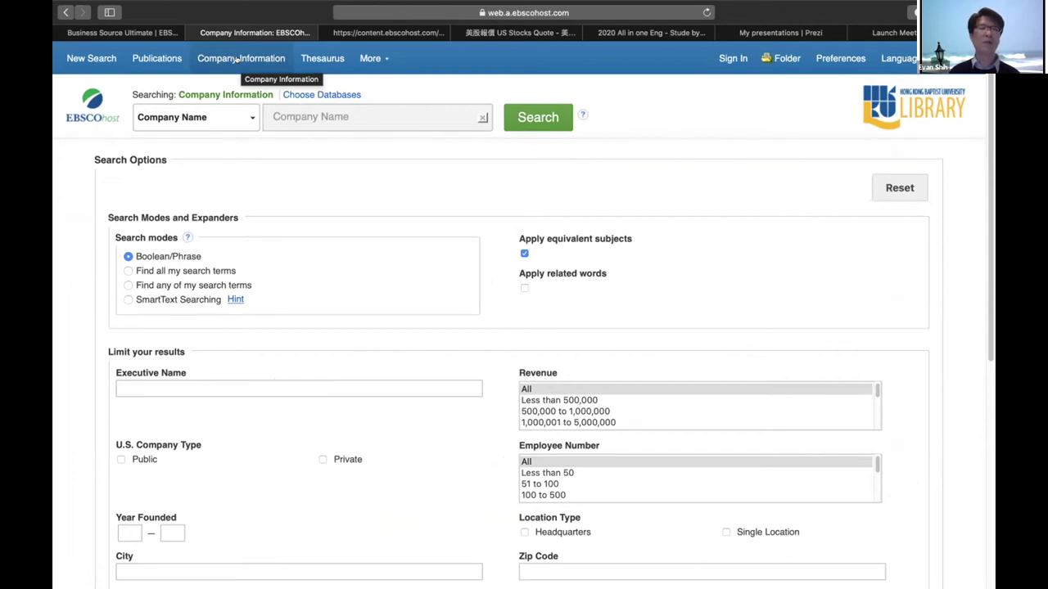
# Open the MarketLine and Medtrack Company Profiles list and browse it alphabetically for "facebook".
pyautogui.click(370, 58)
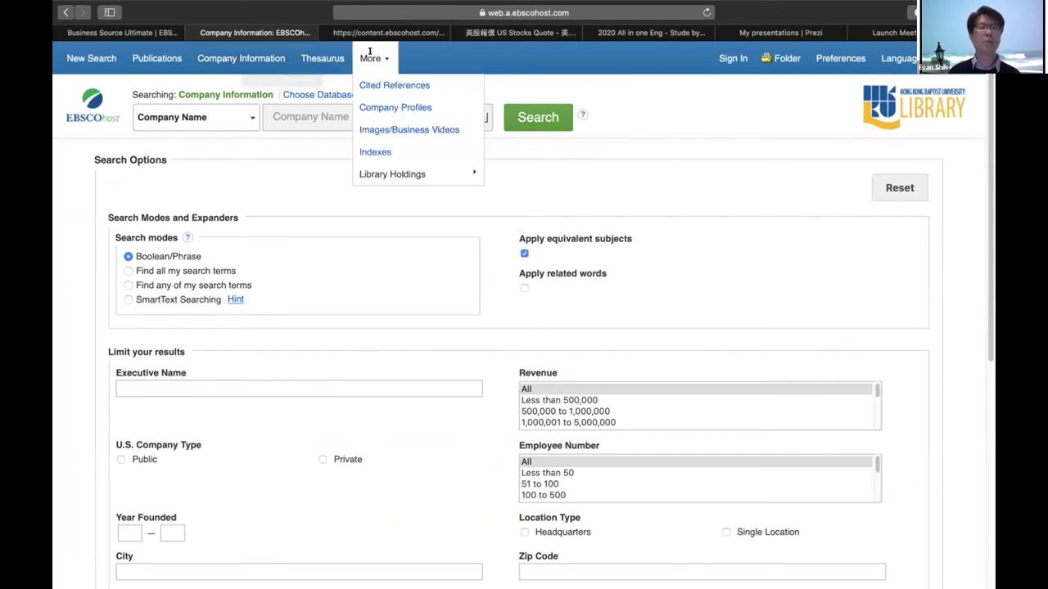
pyautogui.click(387, 104)
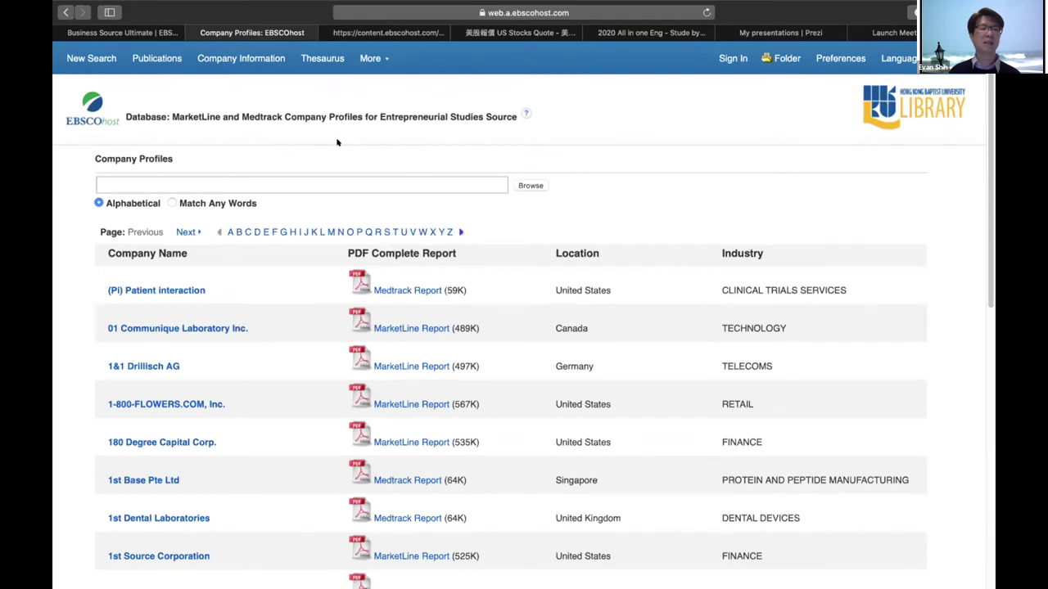
pyautogui.scroll(-2, 337, 143)
pyautogui.scroll(2, 312, 156)
pyautogui.click(255, 175)
pyautogui.write('facebook')
pyautogui.press('Return')
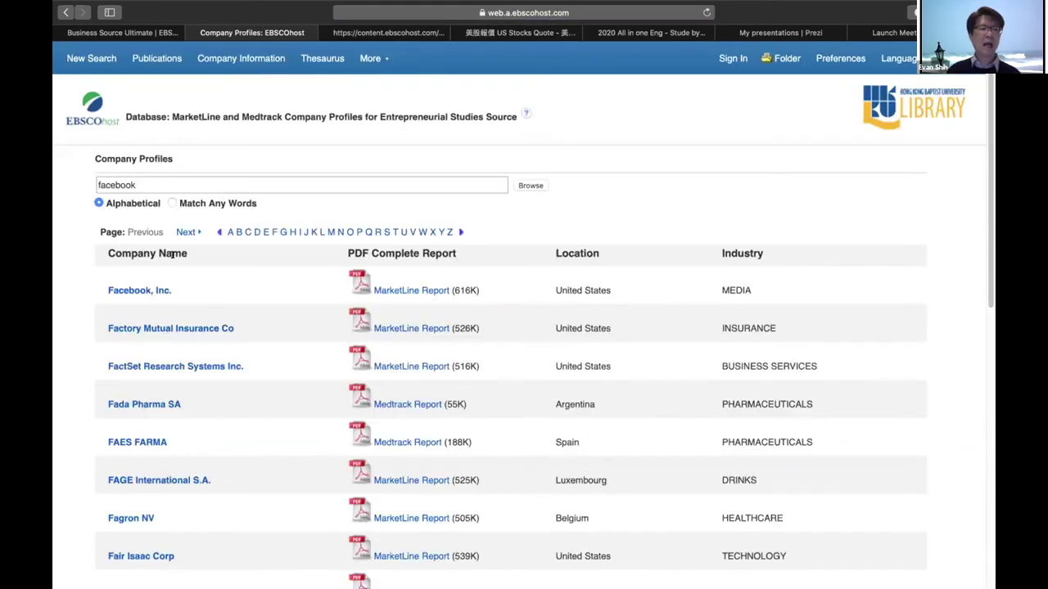
# Open the MarketLine Report for Facebook, Inc. and look through the company profile PDF already loaded in the browser.
pyautogui.scroll(-2, 138, 287)
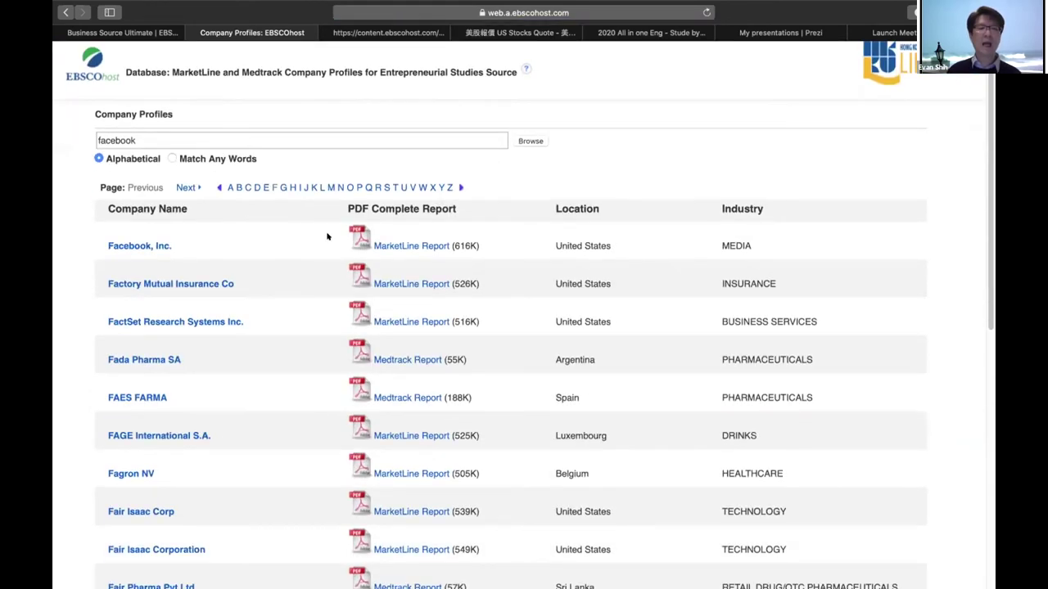
pyautogui.click(407, 247)
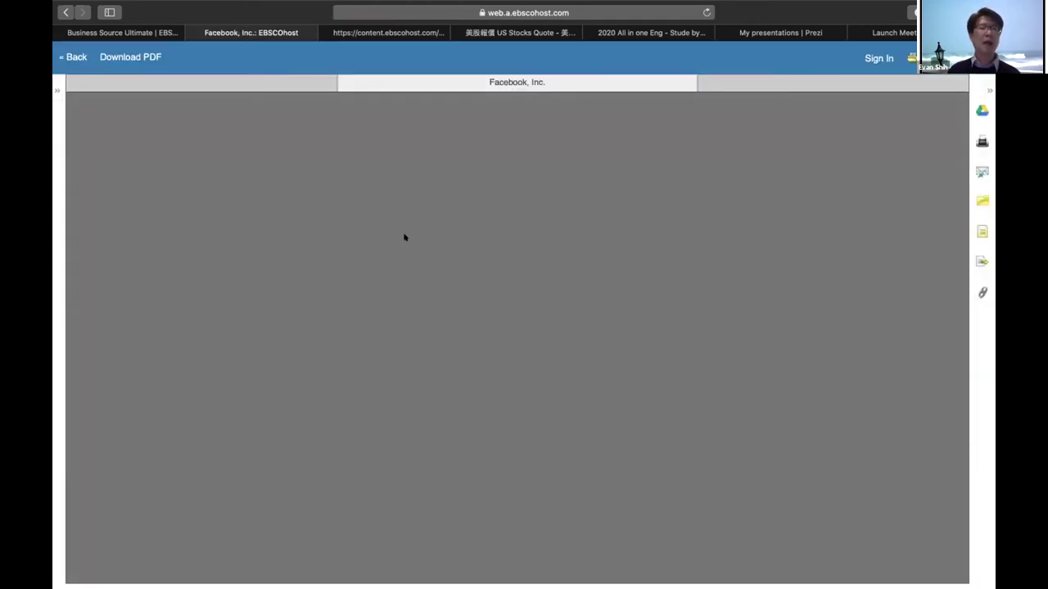
pyautogui.click(385, 33)
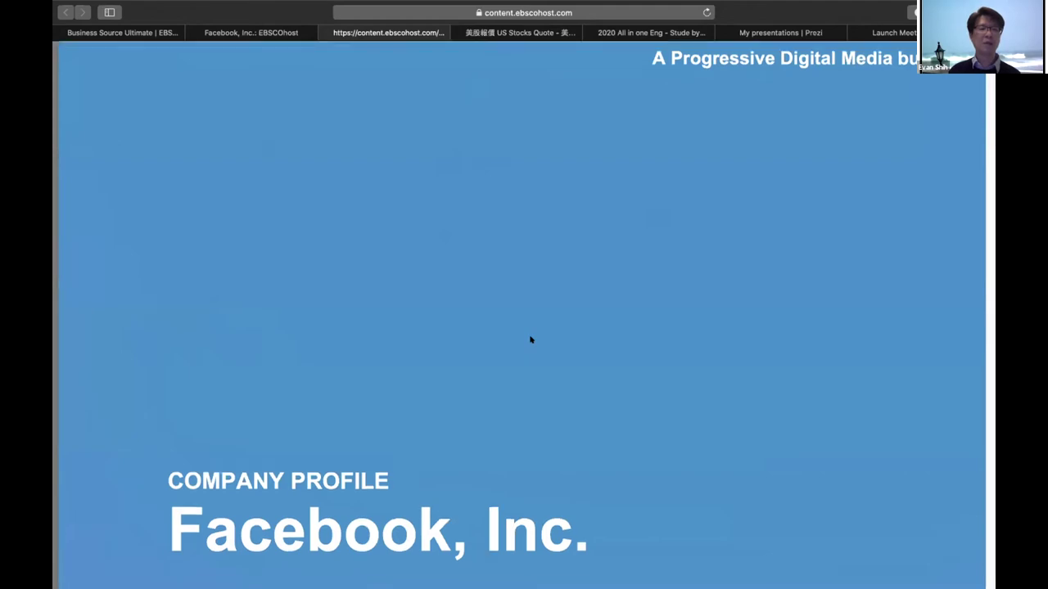
pyautogui.scroll(-5, 484, 327)
pyautogui.scroll(-8, 484, 322)
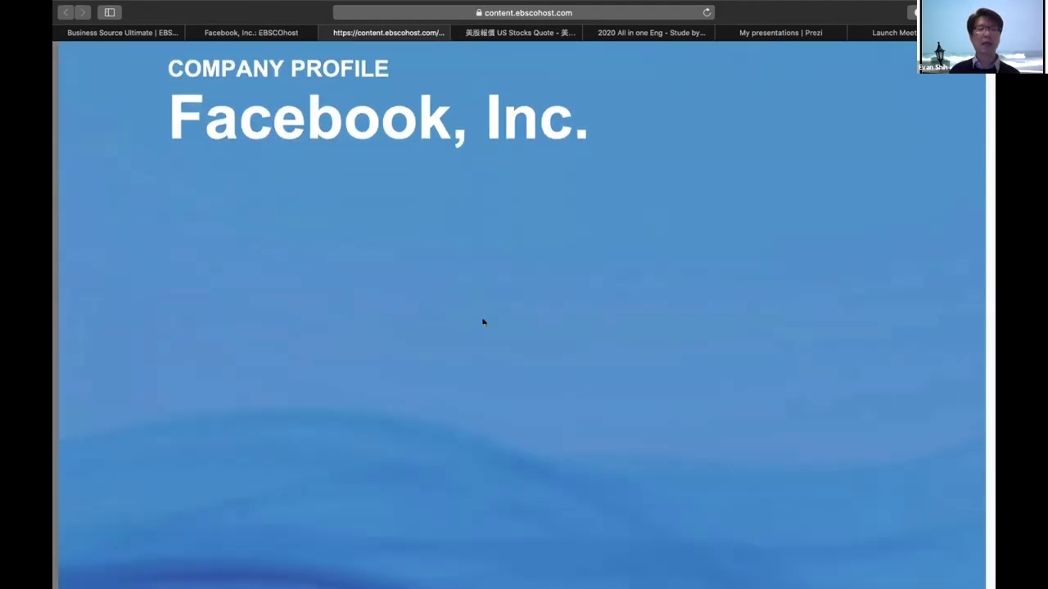
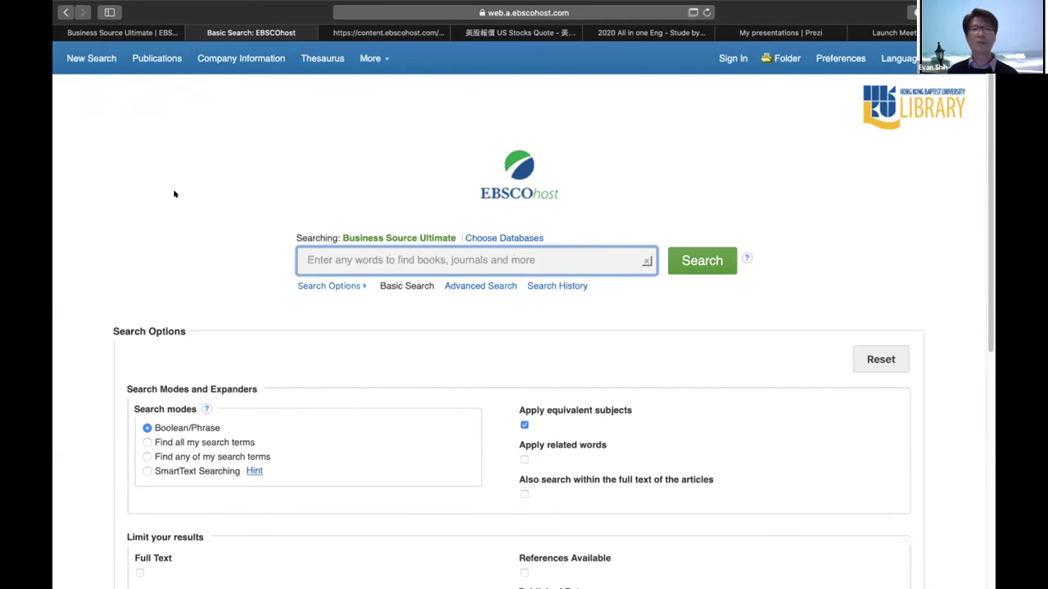
# Go from the Basic Search page to the EBSCO Connect support site and open "Tutorials on EBSCO Interfaces".
pyautogui.scroll(-10, 175, 194)
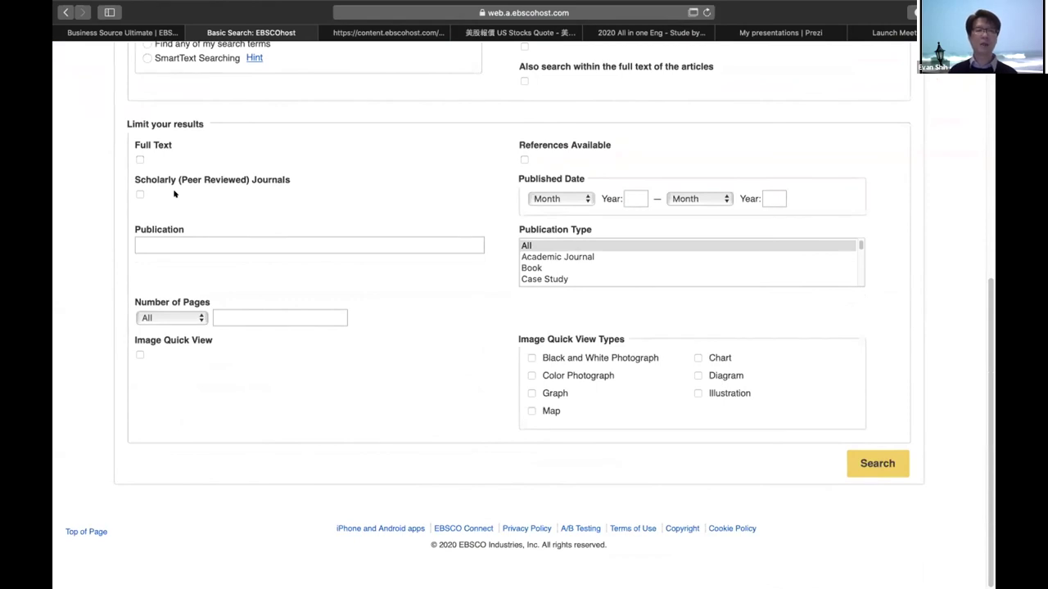
pyautogui.click(464, 528)
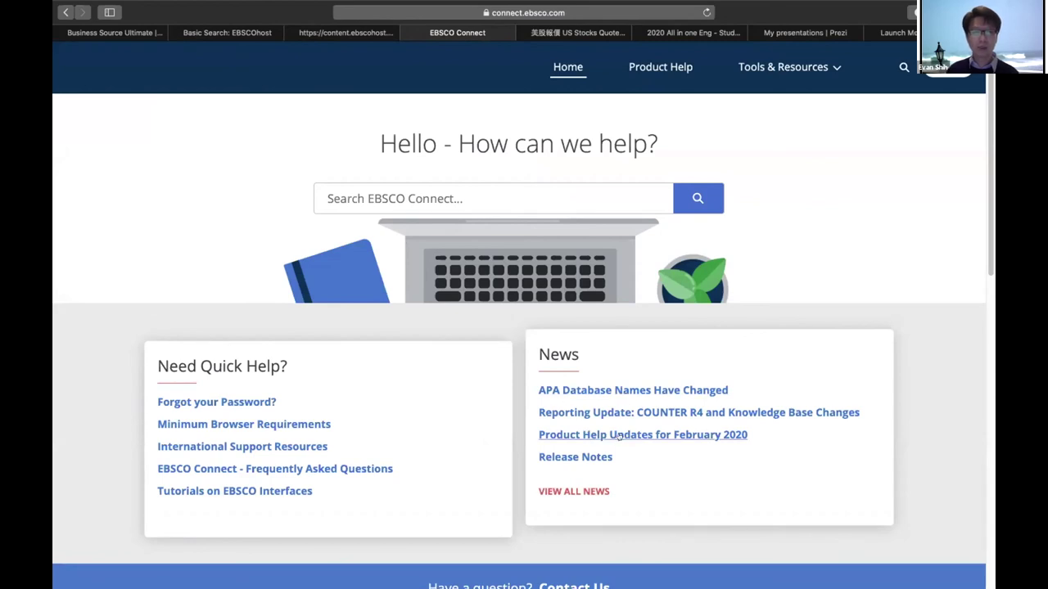
pyautogui.click(194, 491)
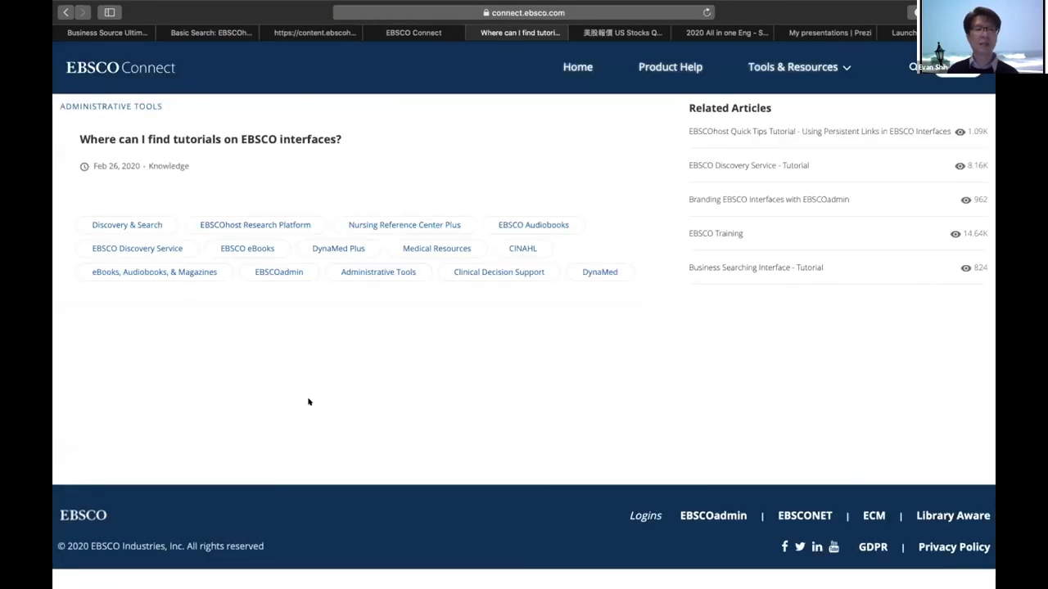
# Find the EBSCOhost Research Database Tutorials section and open the "Creating a Journal Alert" tutorial.
pyautogui.scroll(-2, 282, 392)
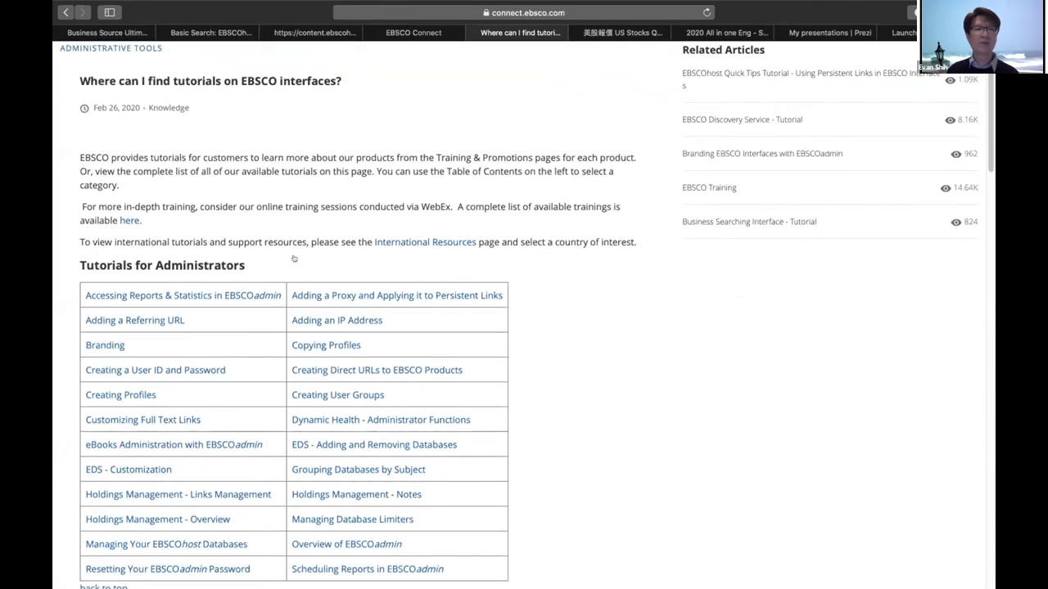
pyautogui.scroll(-5, 292, 260)
pyautogui.scroll(-9, 292, 259)
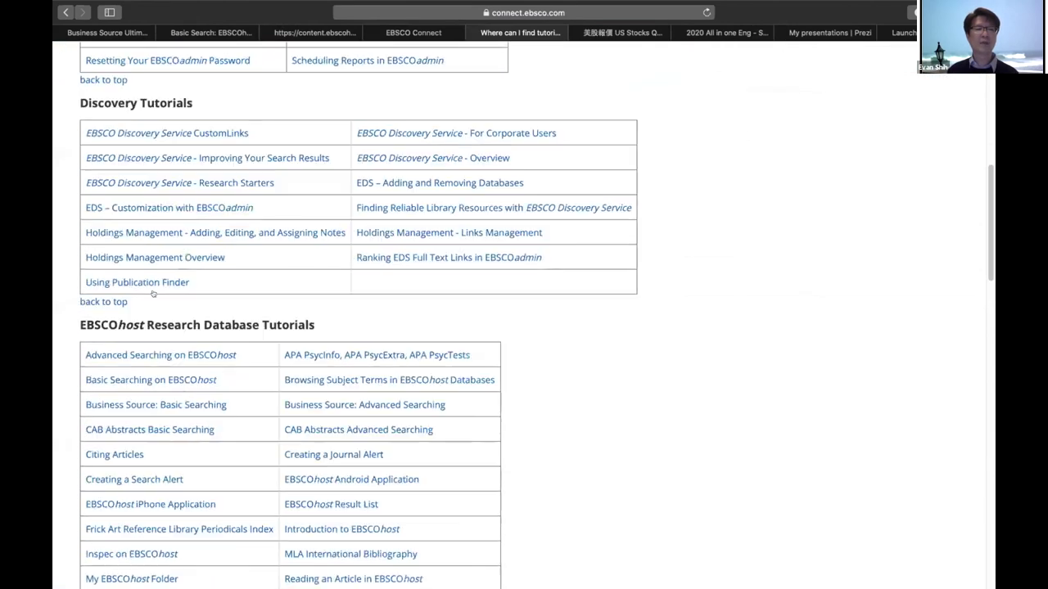
pyautogui.scroll(-2, 204, 257)
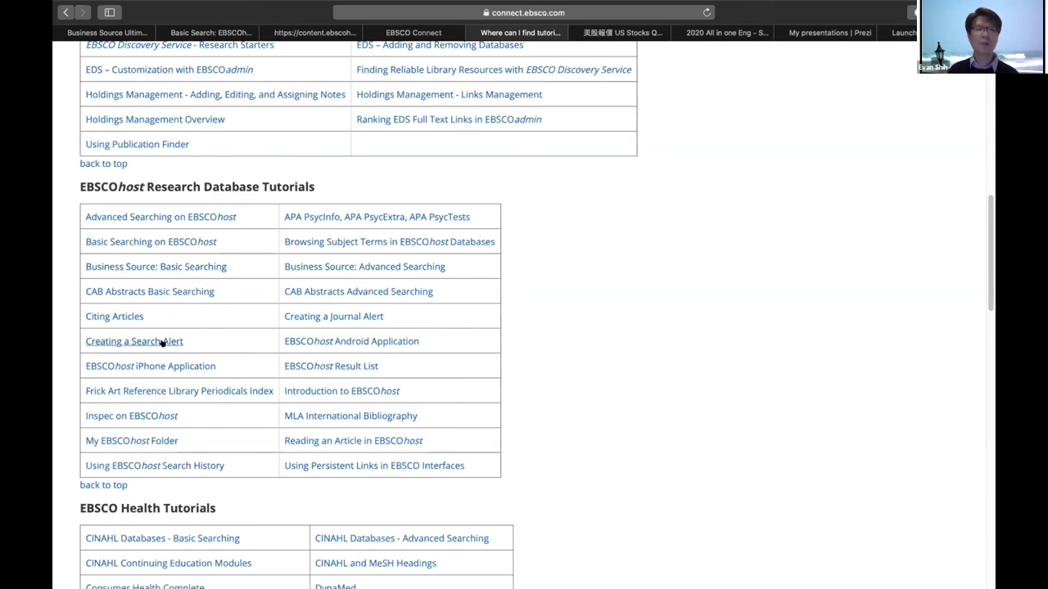
pyautogui.click(312, 318)
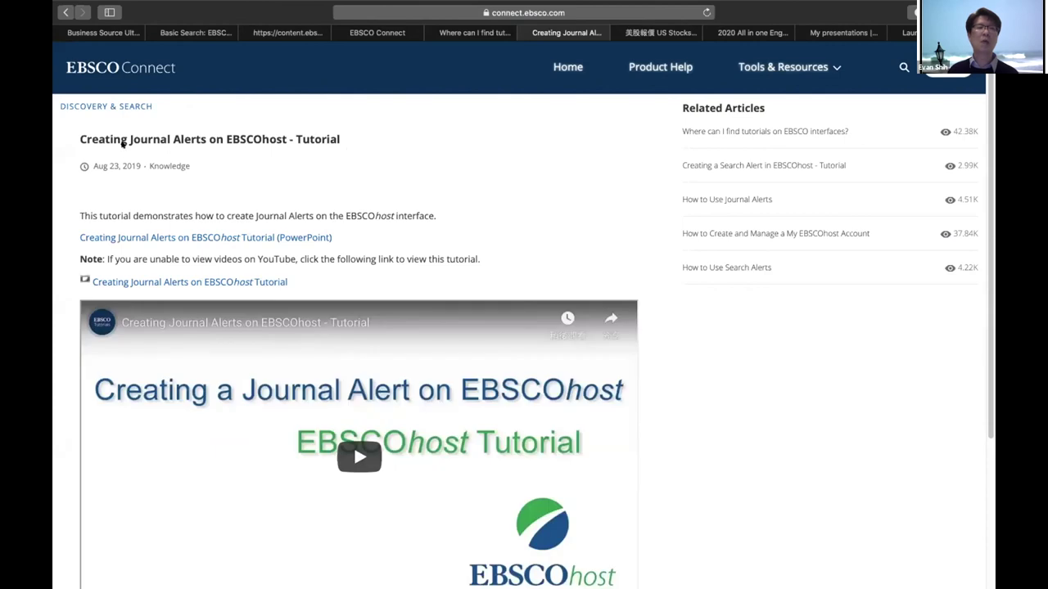
# Play a short part of the Creating Journal Alerts tutorial video, pause it, and close the tutorial page.
pyautogui.scroll(-3, 360, 335)
pyautogui.click(360, 351)
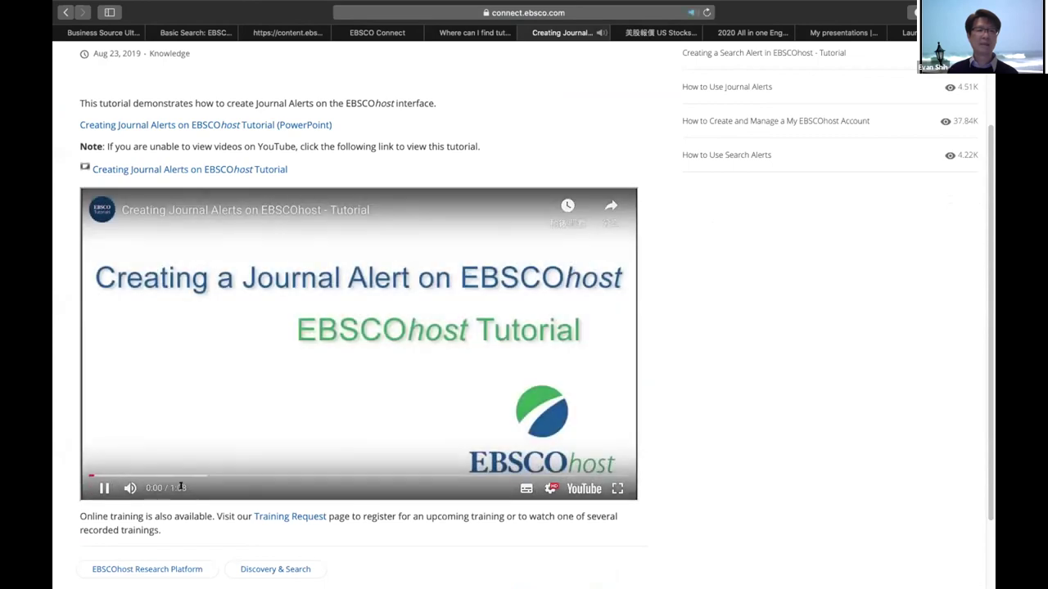
pyautogui.click(141, 474)
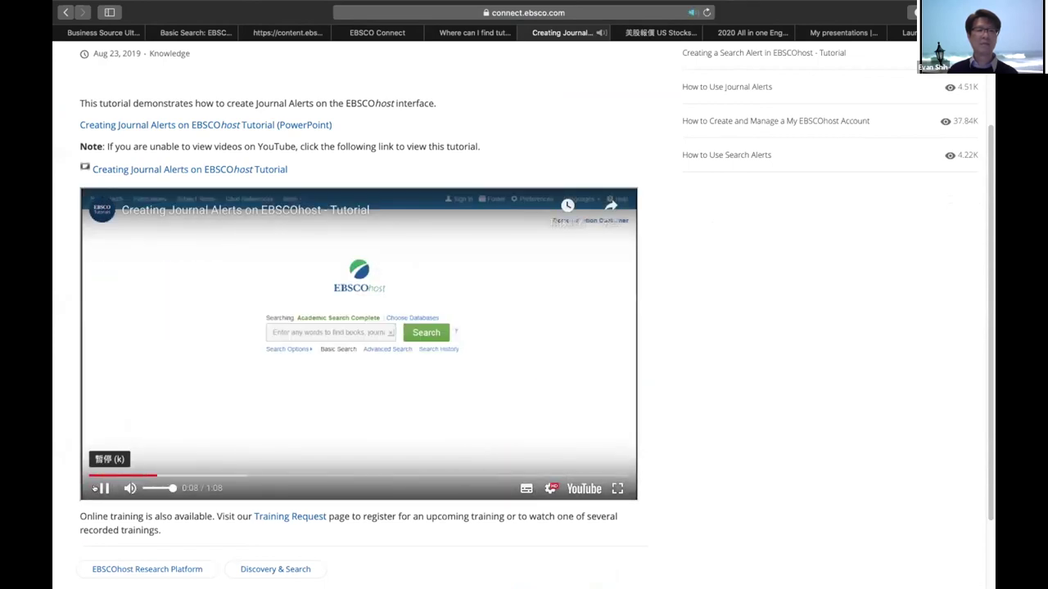
pyautogui.click(103, 488)
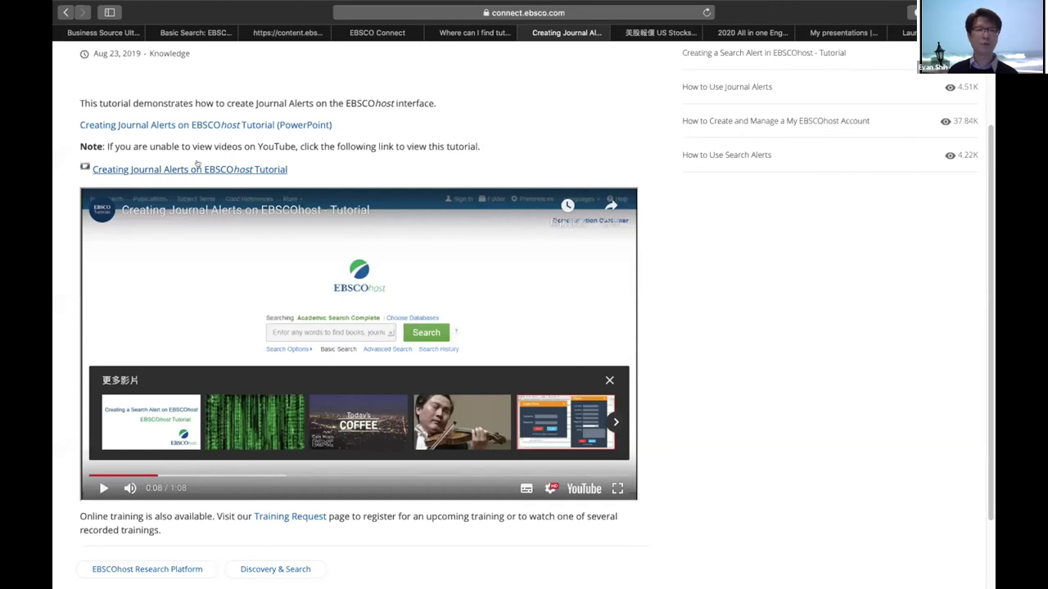
pyautogui.scroll(2, 235, 145)
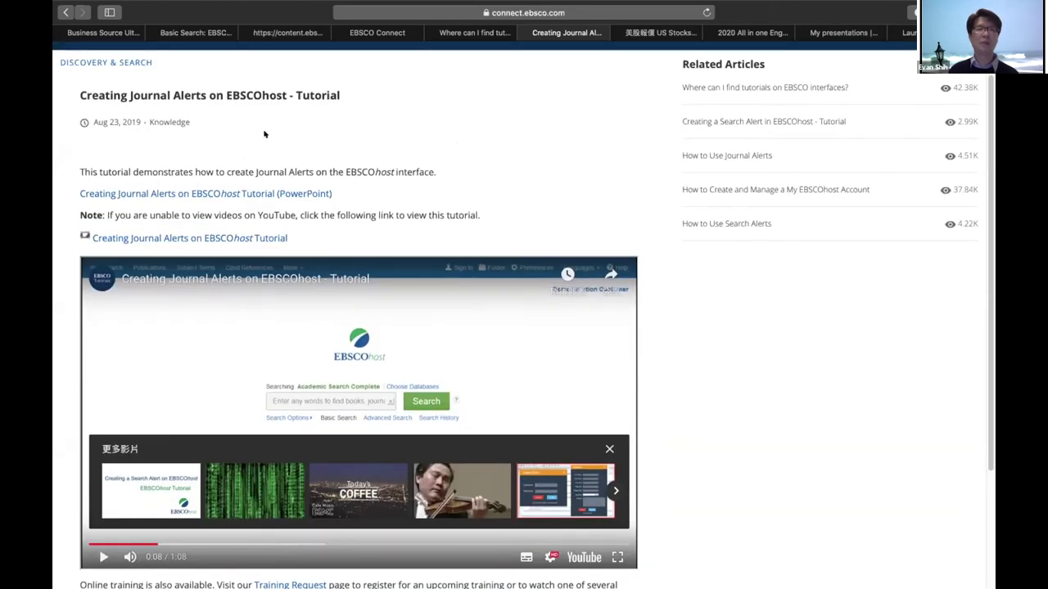
pyautogui.scroll(1, 257, 144)
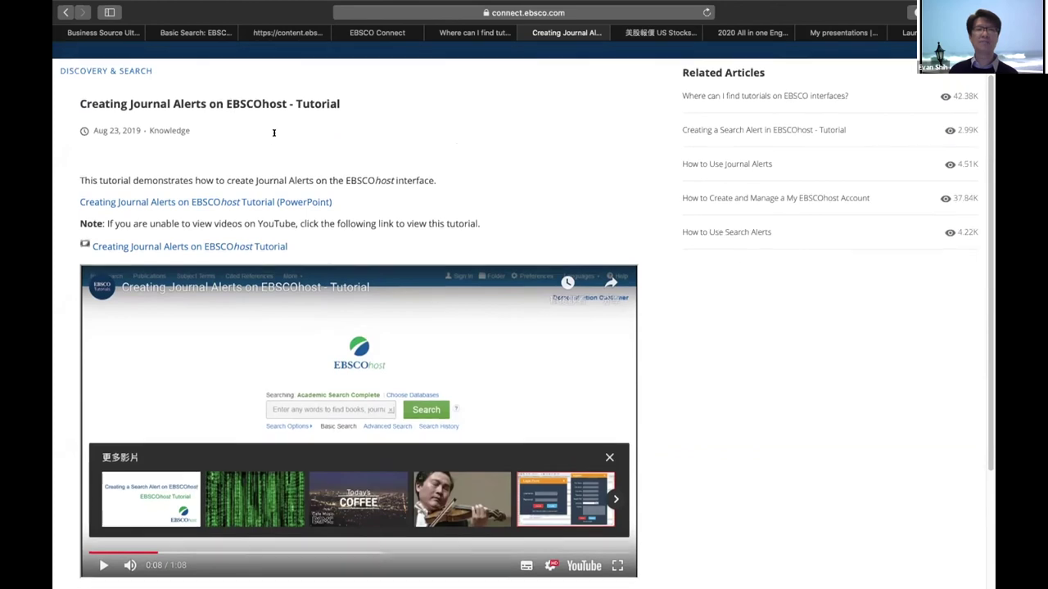
pyautogui.press('super+w')
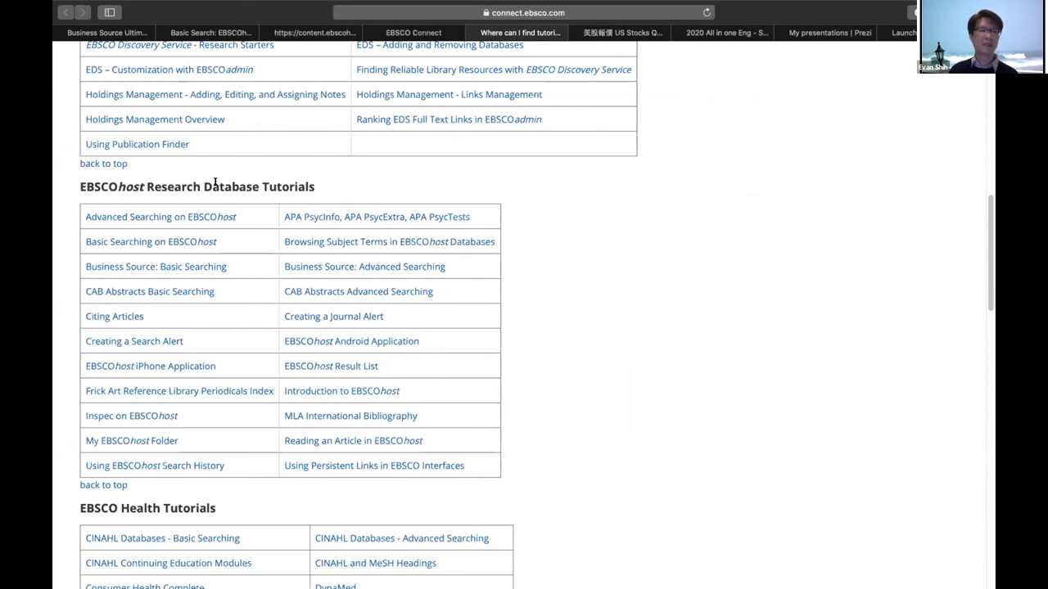
# Browse the rest of the tutorial list, from the EBSCOhost research databases through Health, eBooks/Flipster and Collection Manager.
pyautogui.scroll(-1, 189, 201)
pyautogui.scroll(-3, 164, 234)
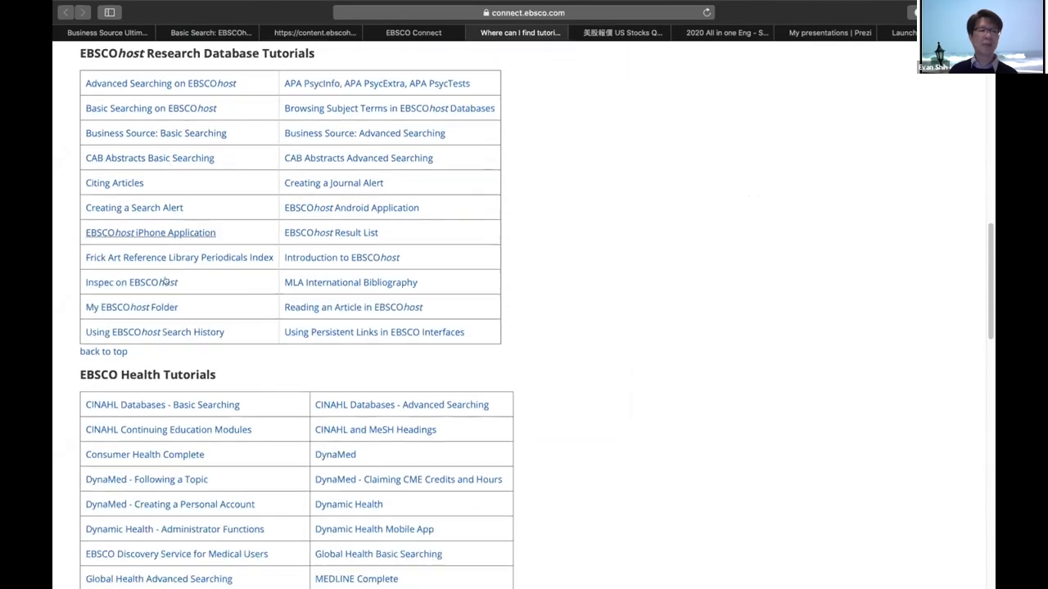
pyautogui.scroll(-1, 165, 281)
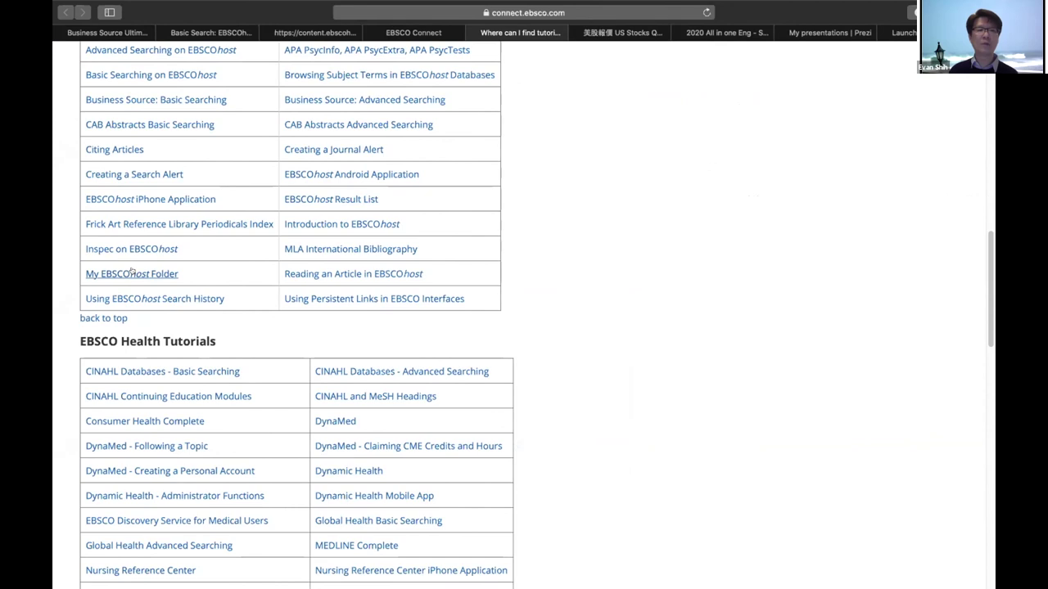
pyautogui.scroll(-1, 136, 273)
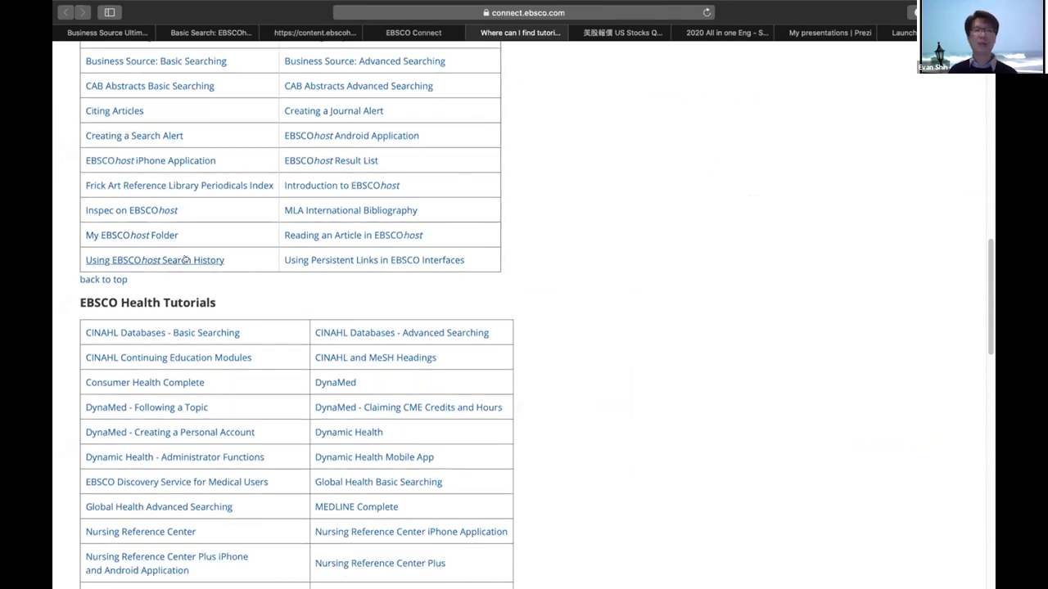
pyautogui.scroll(-10, 185, 259)
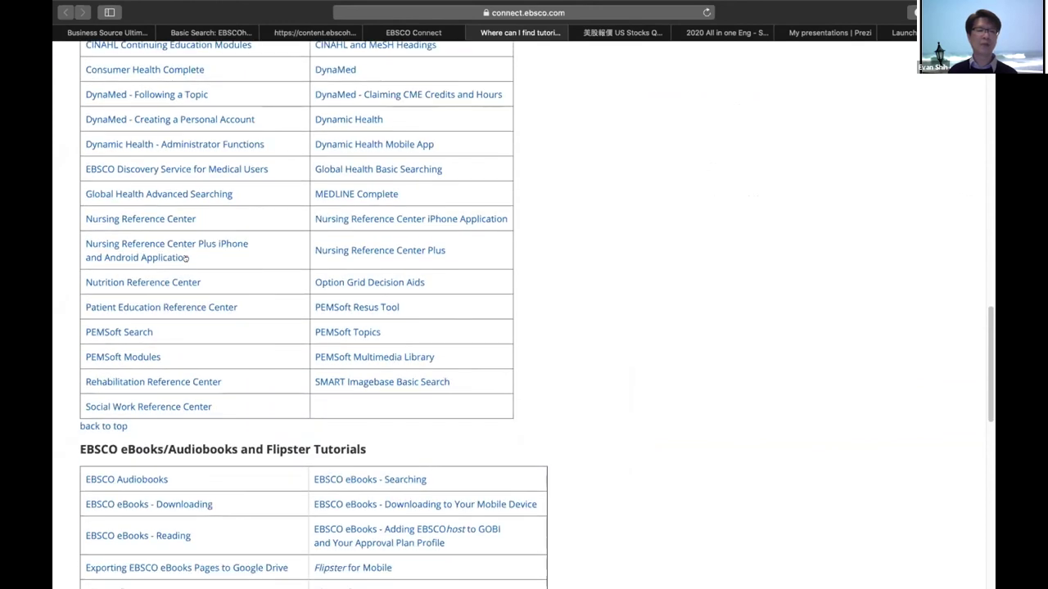
pyautogui.scroll(-8, 185, 260)
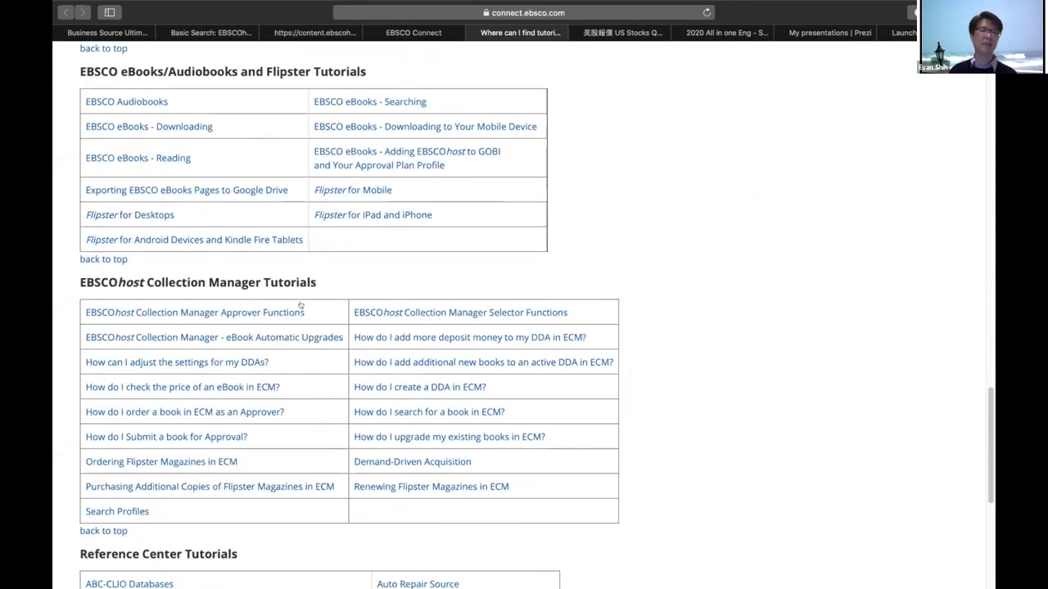
# Find the EBSCO Connect link at the foot of the Basic Search page, and close the Facebook, Inc. MarketLine report.
pyautogui.scroll(-3, 307, 303)
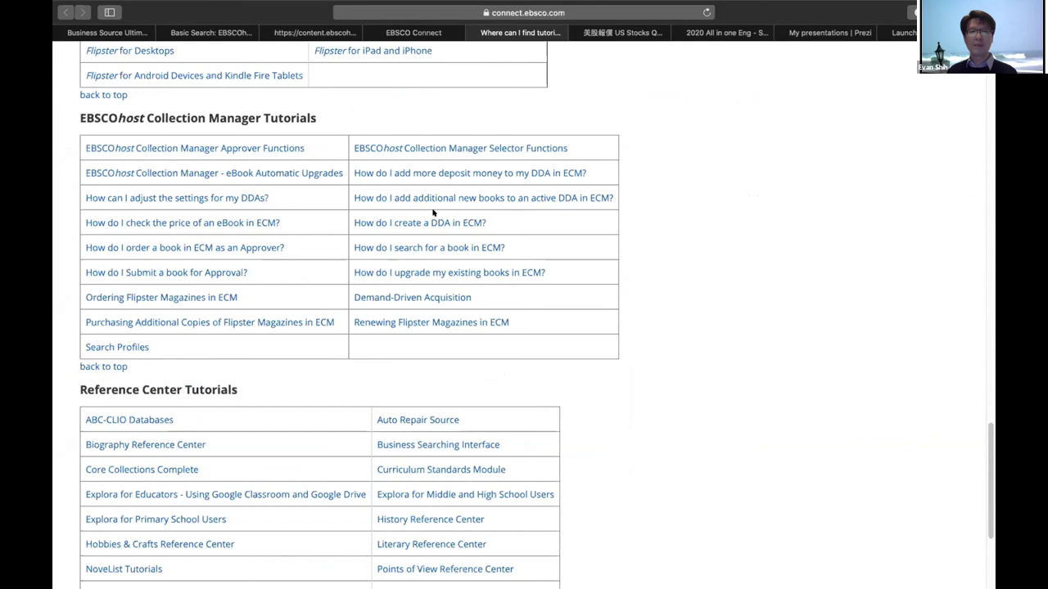
pyautogui.click(194, 33)
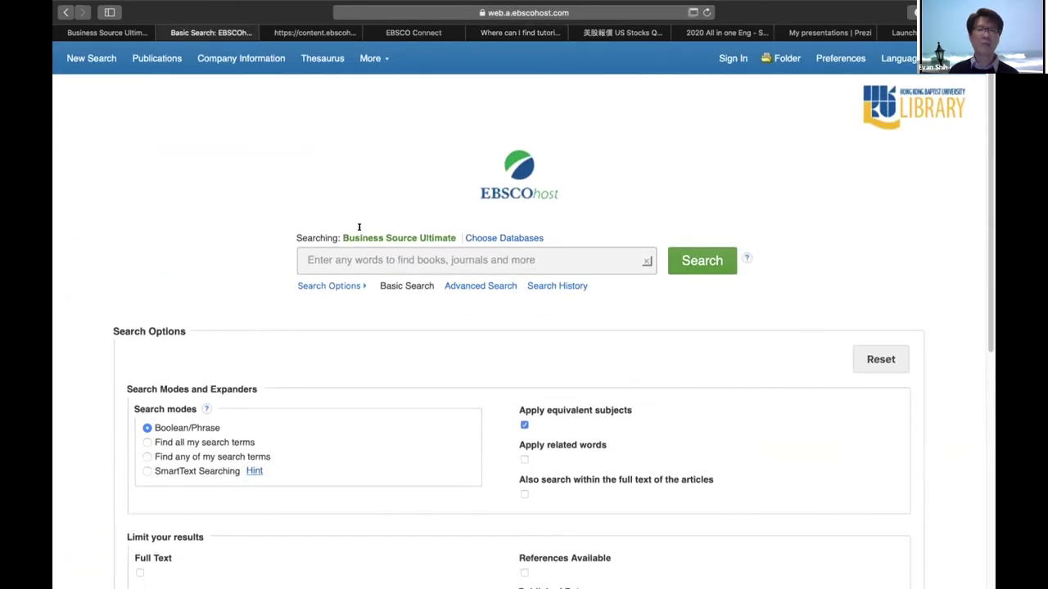
pyautogui.scroll(-10, 358, 236)
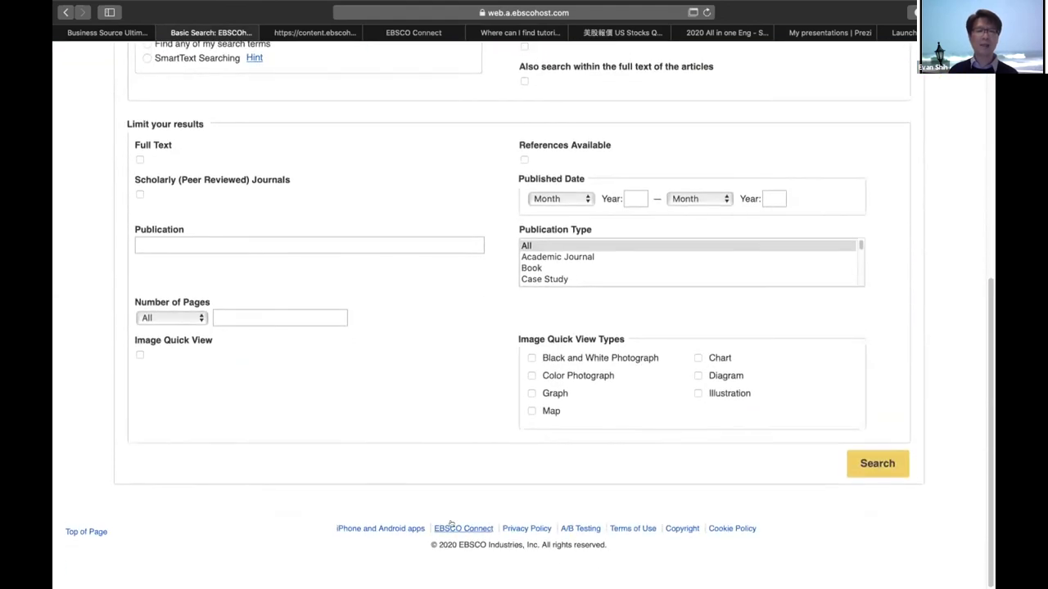
pyautogui.click(314, 33)
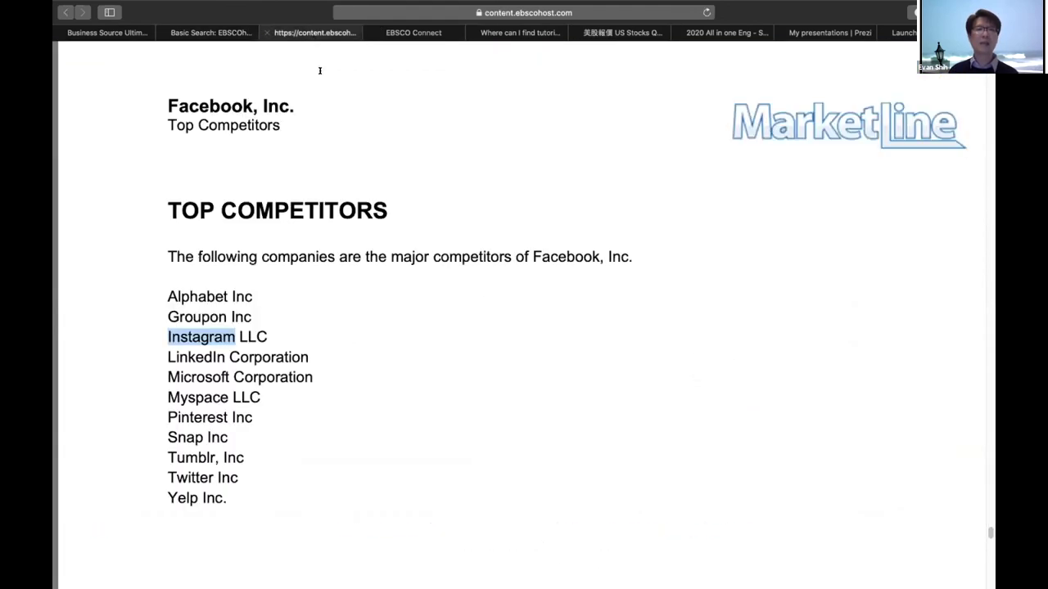
pyautogui.click(267, 33)
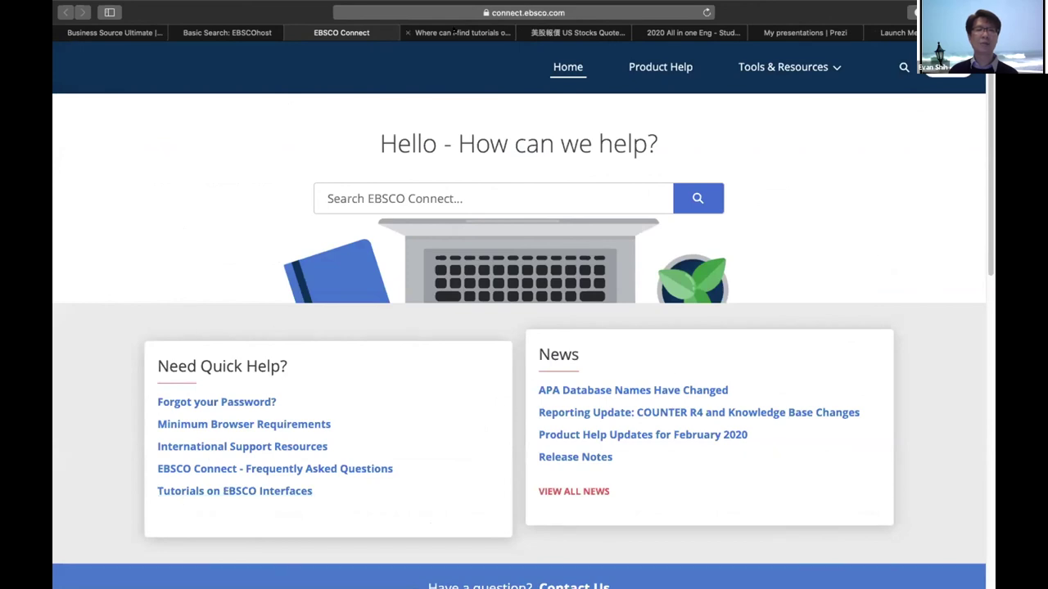
# Return to the EBSCO interface tutorials page, highlight the EBSCOhost Research Database Tutorials heading, and go back to the start of the page.
pyautogui.click(455, 33)
pyautogui.scroll(5, 276, 122)
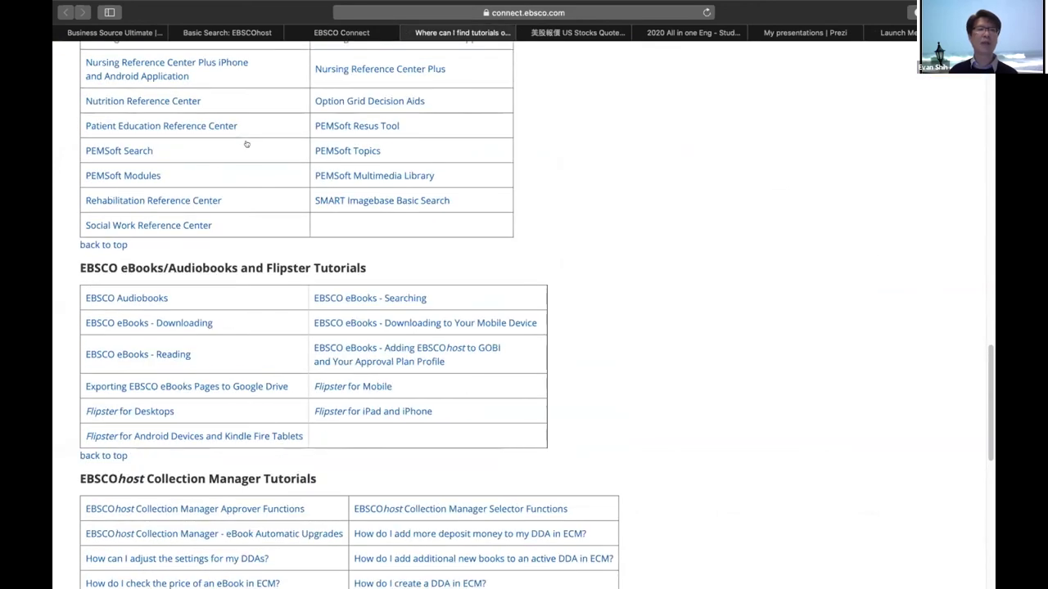
pyautogui.scroll(4, 246, 144)
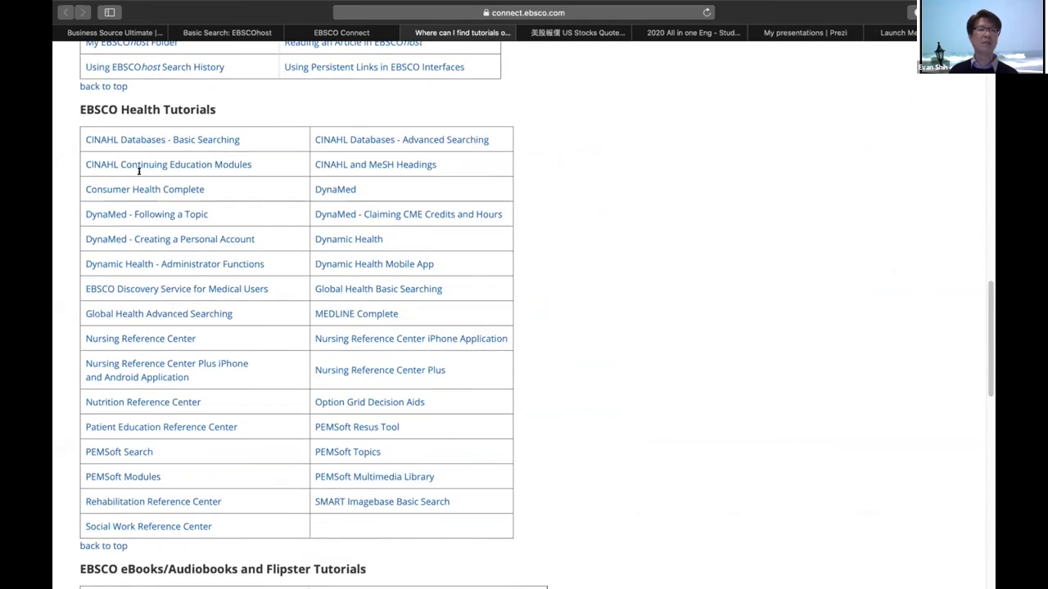
pyautogui.scroll(5, 139, 170)
pyautogui.moveTo(100, 167); pyautogui.dragTo(310, 160)
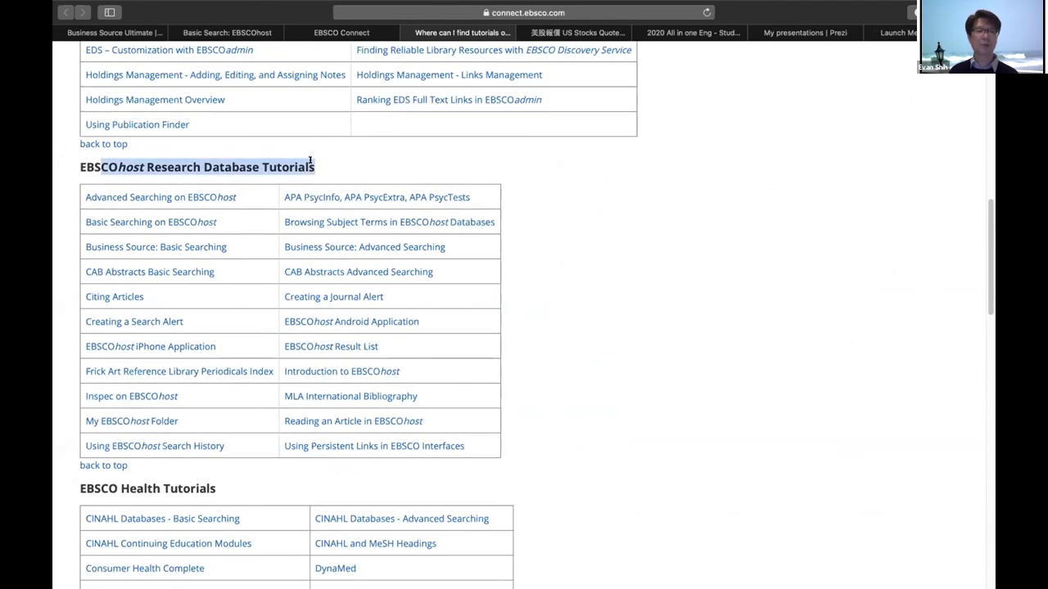
pyautogui.click(315, 166)
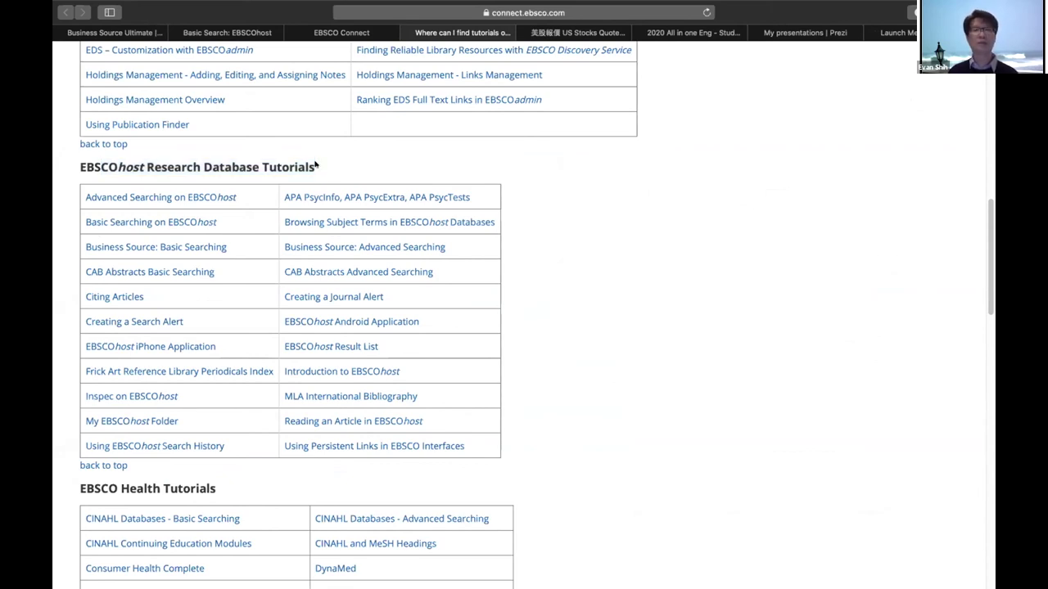
pyautogui.scroll(10, 315, 166)
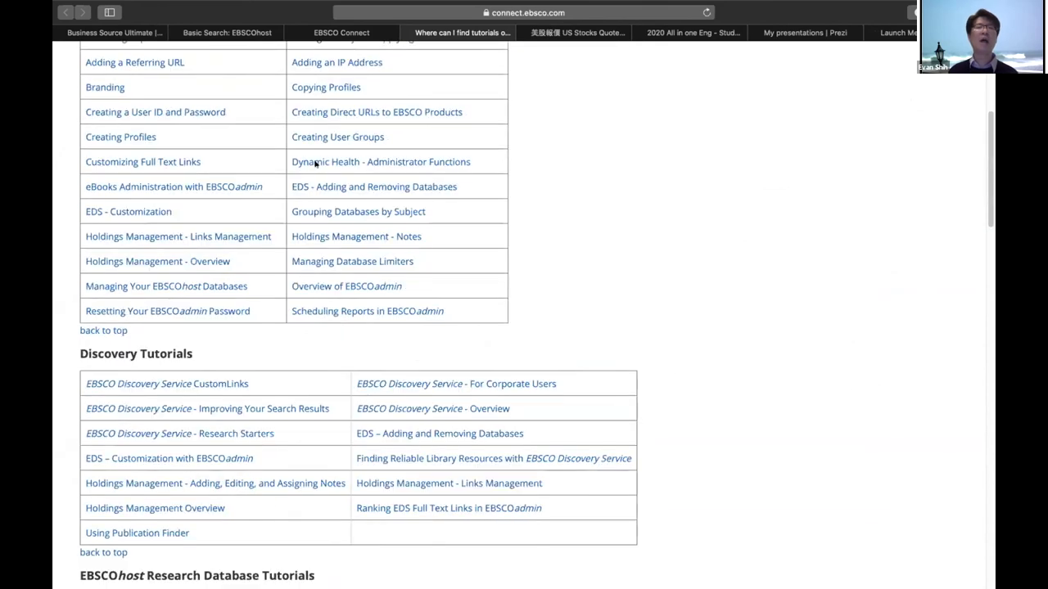
pyautogui.scroll(3, 315, 166)
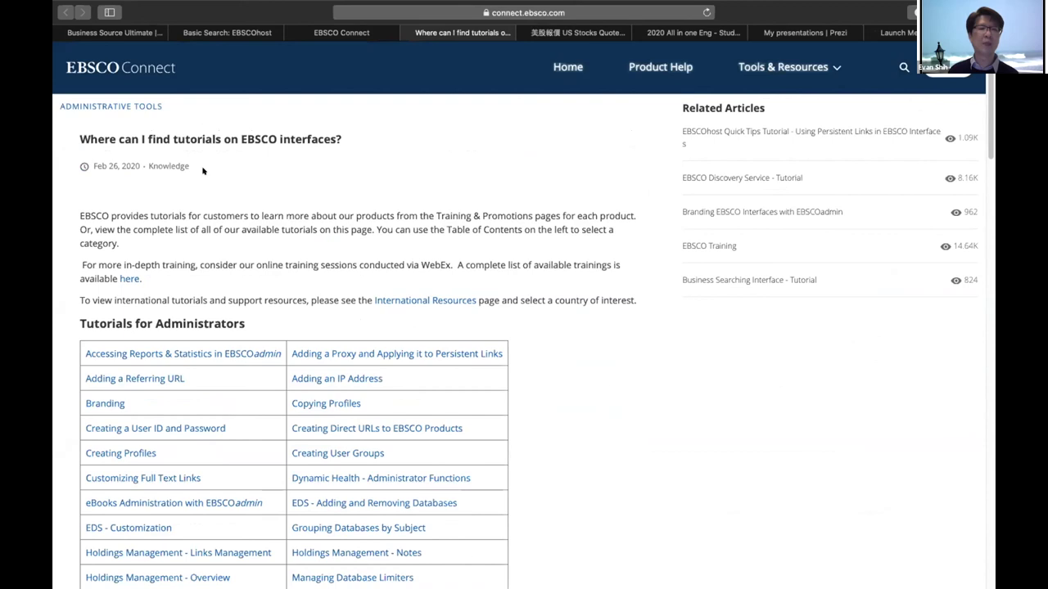
# Open "International Support Resources" from the EBSCO Connect home page and look through the list of languages and regions.
pyautogui.click(337, 33)
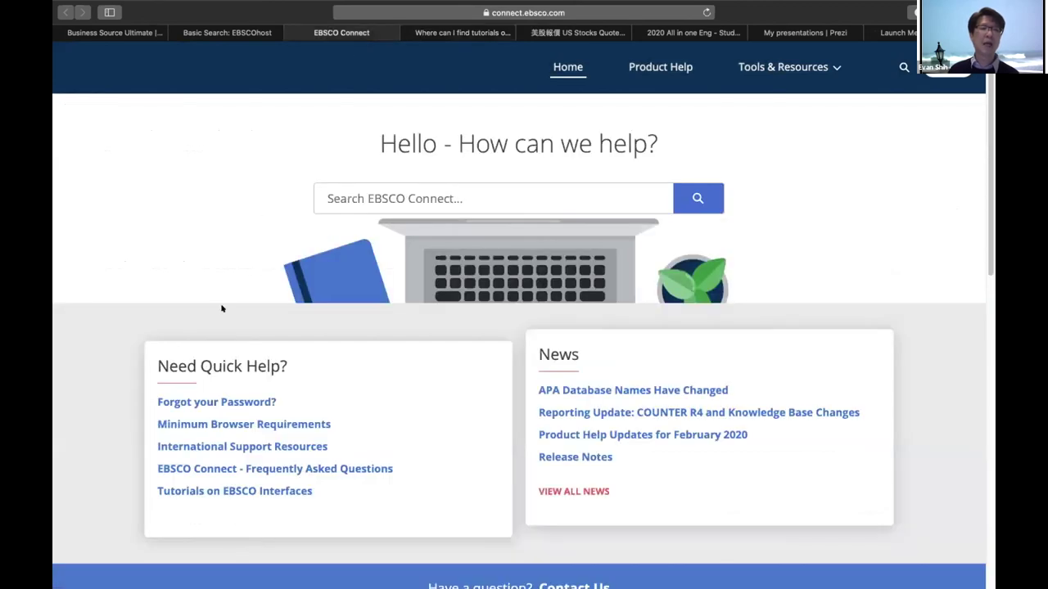
pyautogui.click(221, 447)
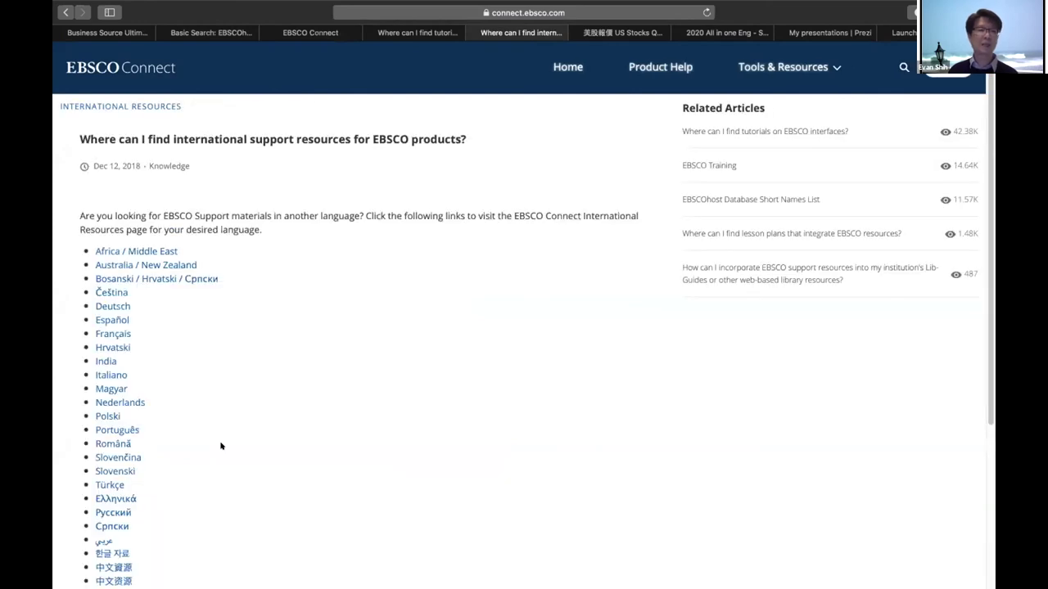
pyautogui.scroll(-2, 221, 446)
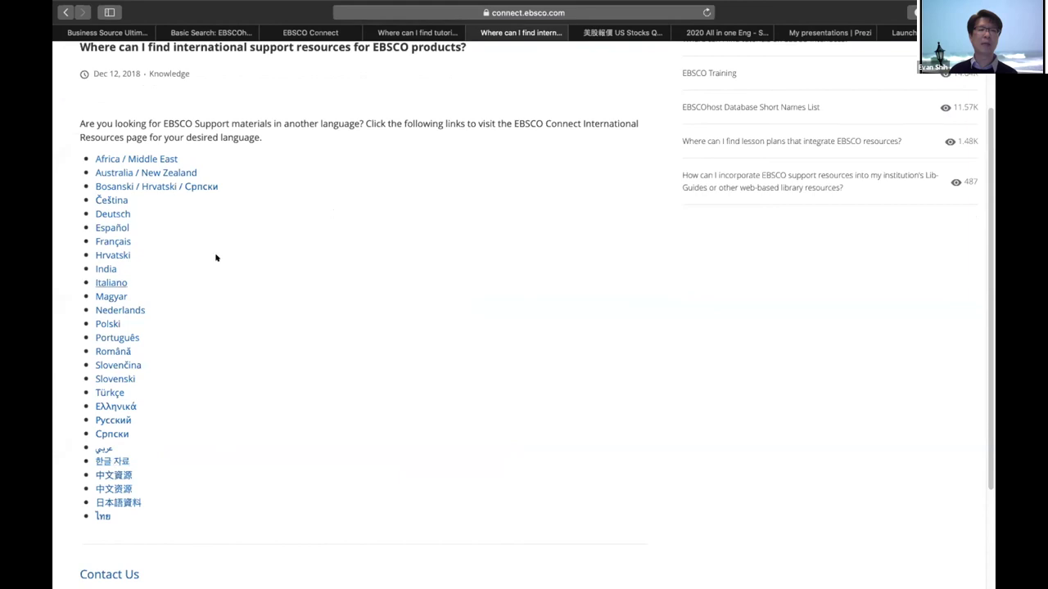
pyautogui.scroll(1, 204, 268)
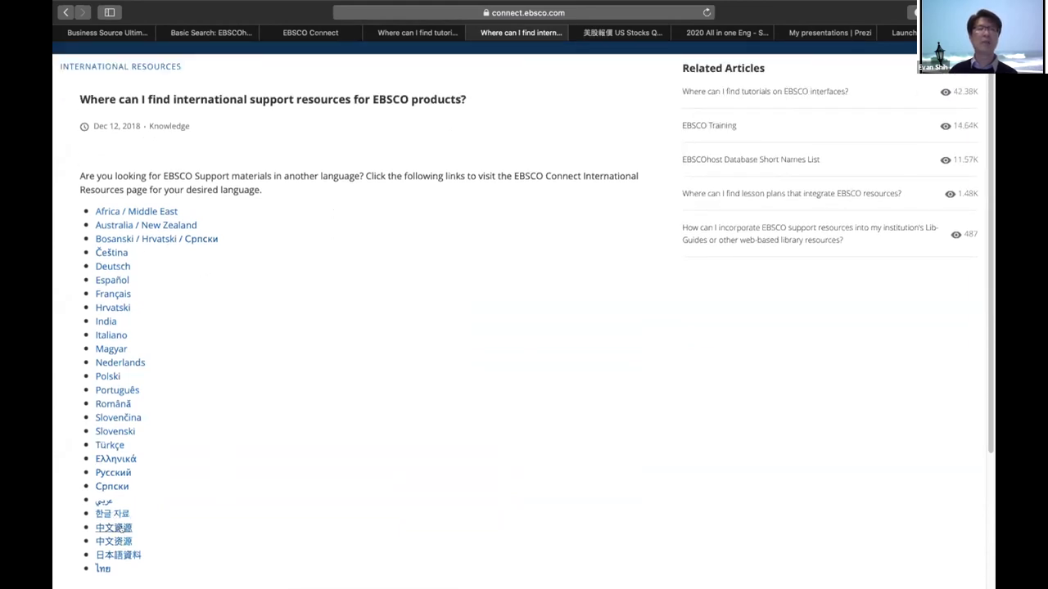
# Return to the Business Source Ultimate Basic Search page and start a new search.
pyautogui.click(173, 32)
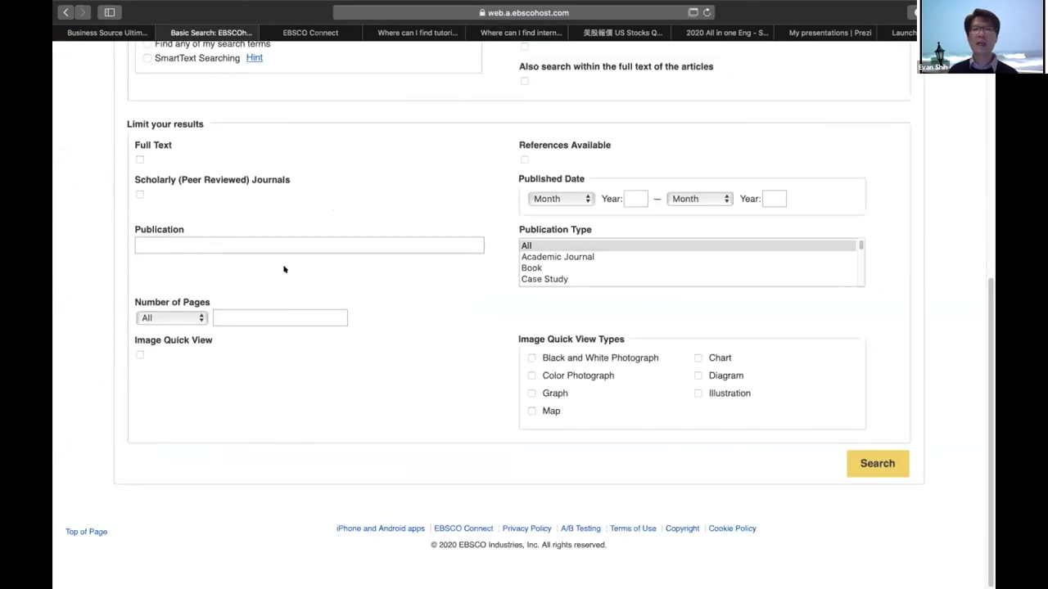
pyautogui.scroll(10, 283, 270)
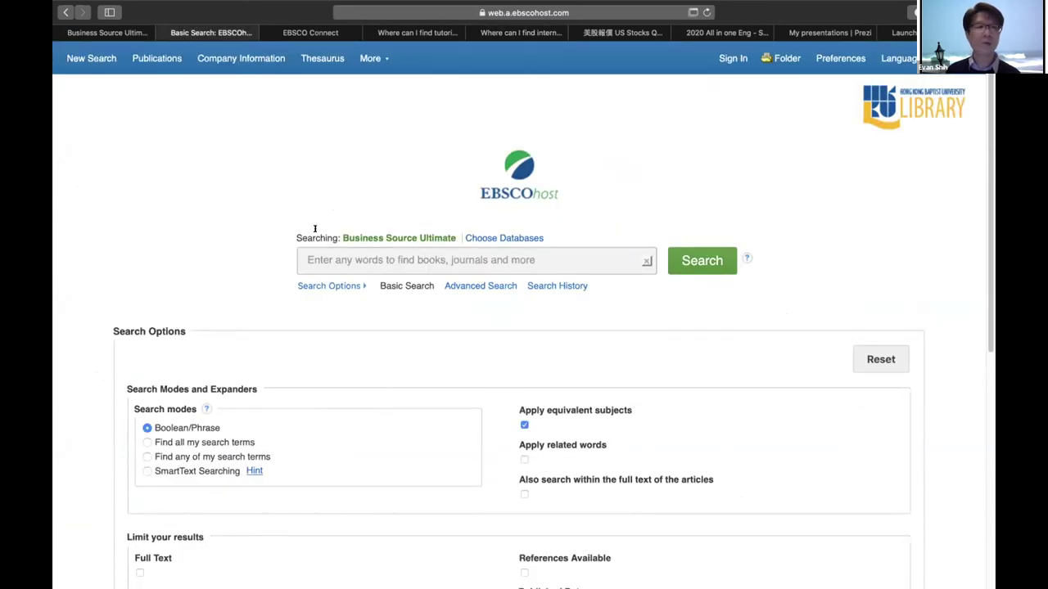
pyautogui.click(83, 59)
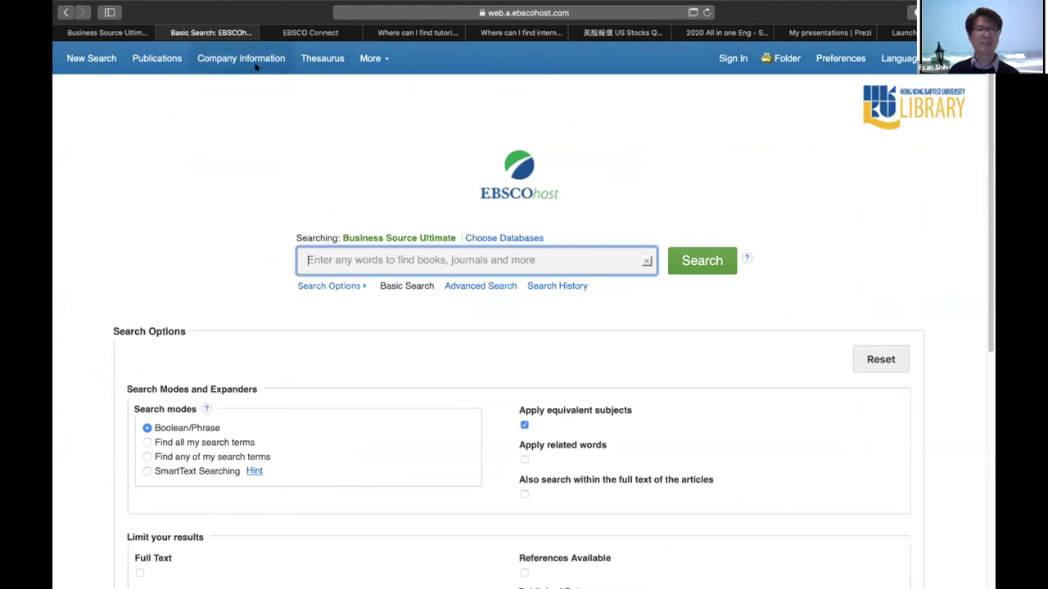
# Close the US stock quotes, "2020 All in one", Prezi and Zoom launch pages, and show the Harvard business review record in OneSearch.
pyautogui.moveTo(538, 4)
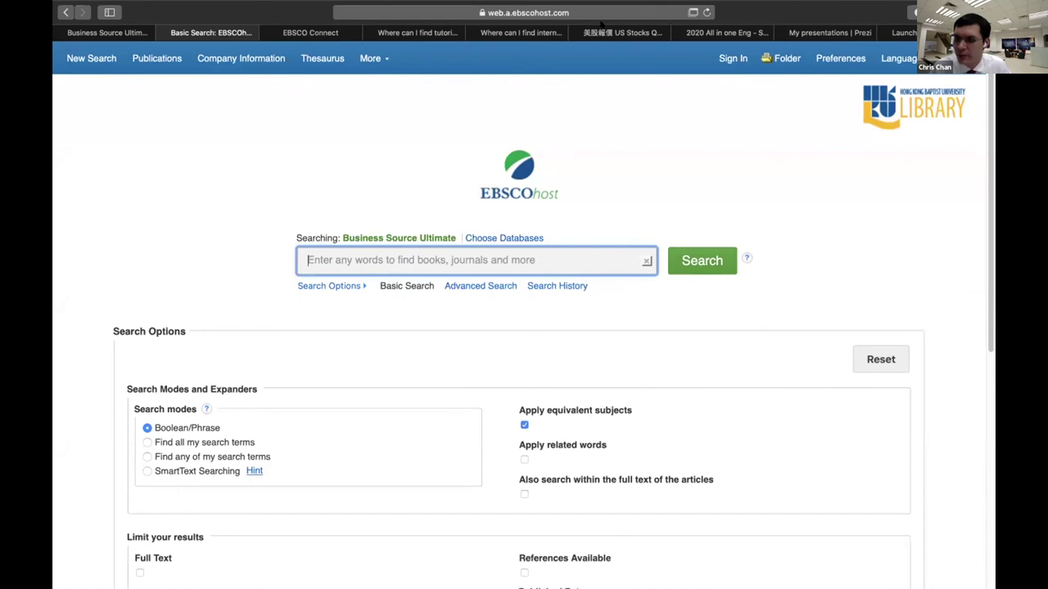
pyautogui.click(677, 32)
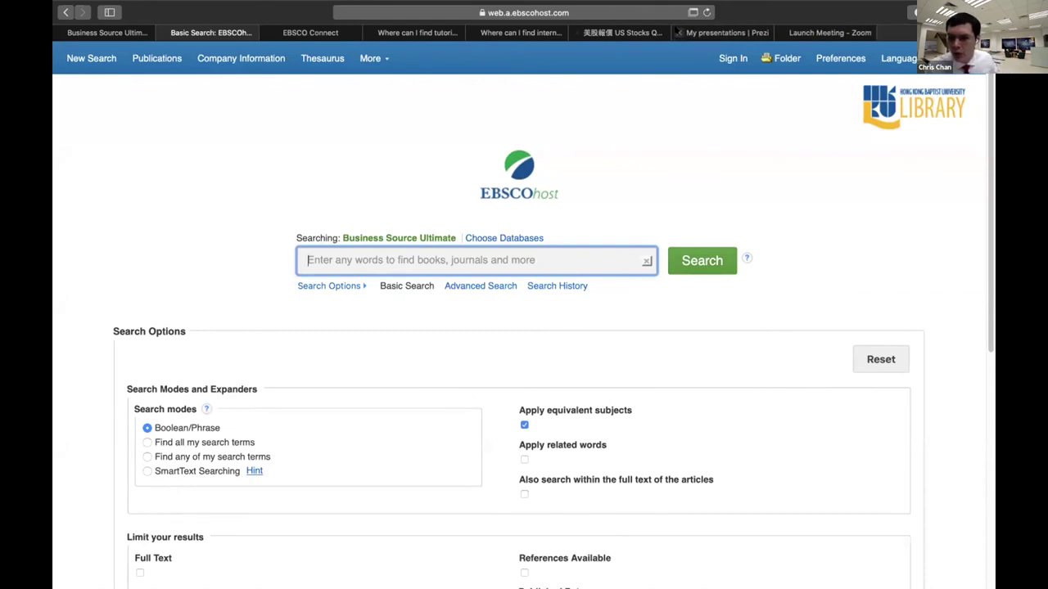
pyautogui.click(677, 33)
pyautogui.click(677, 33)
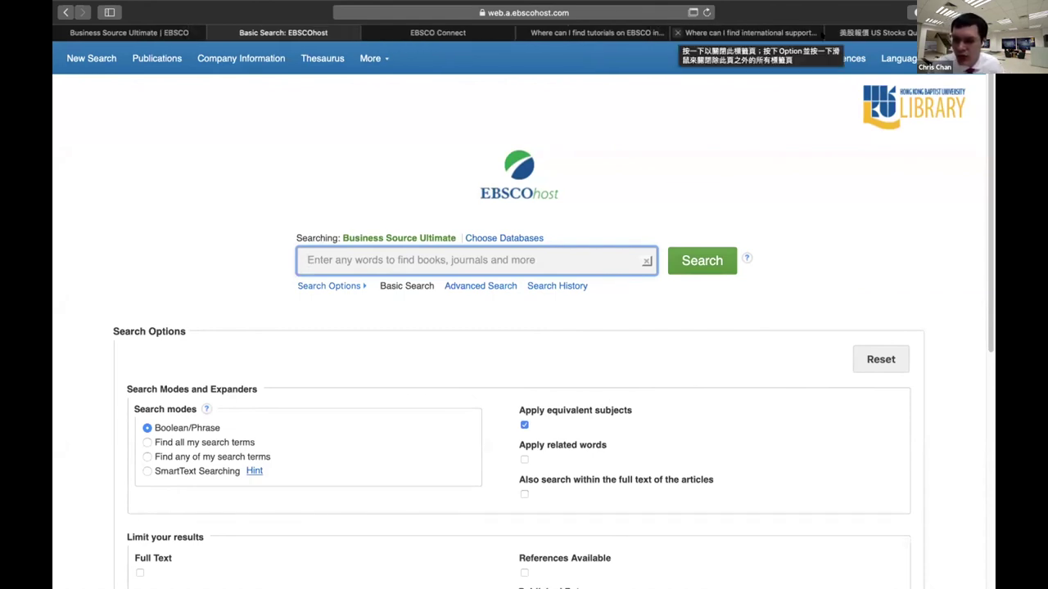
pyautogui.click(831, 32)
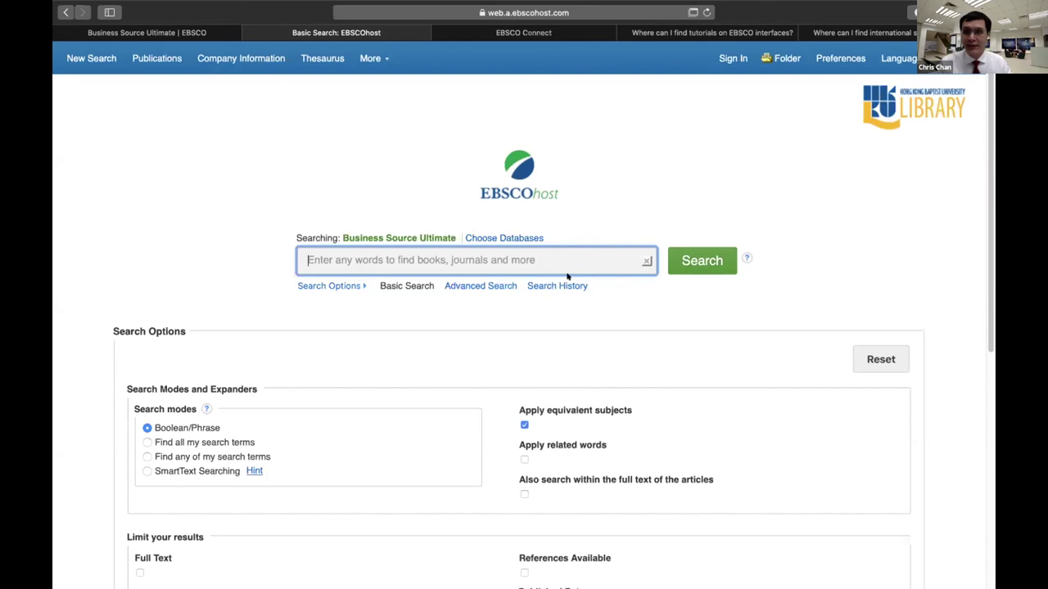
pyautogui.press('super+bracketleft')
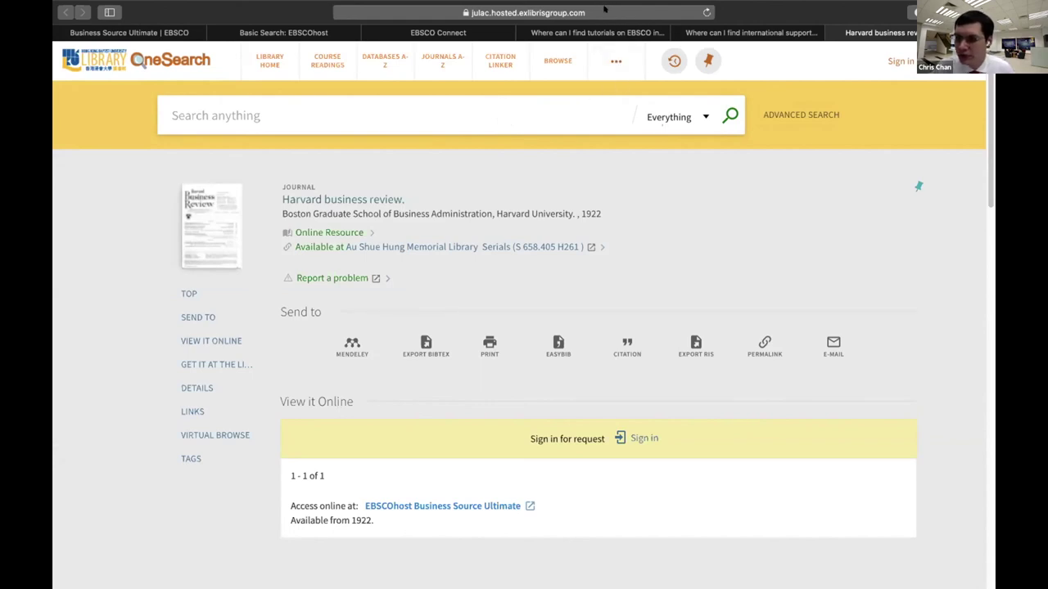
pyautogui.moveTo(588, 5)
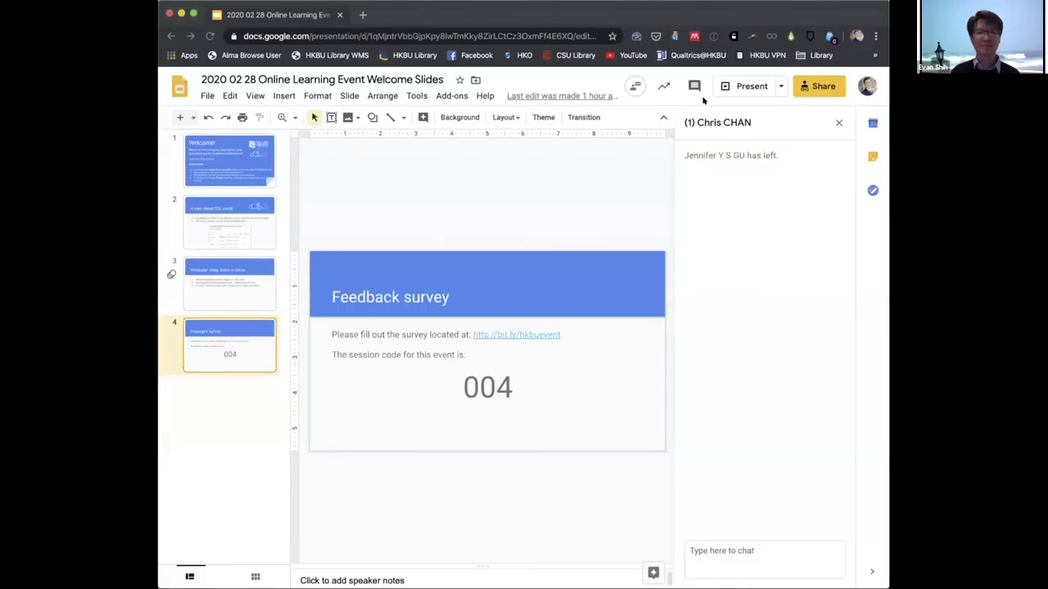
# Close the sharing settings of the welcome slides and present the "Feedback survey" slide full screen.
pyautogui.click(812, 85)
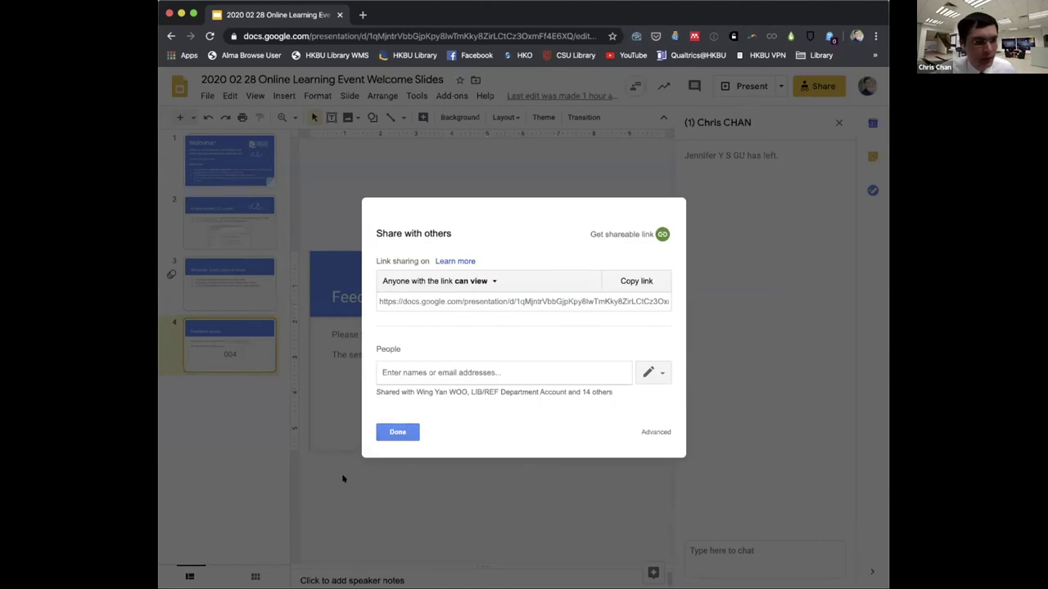
pyautogui.click(397, 432)
pyautogui.click(752, 85)
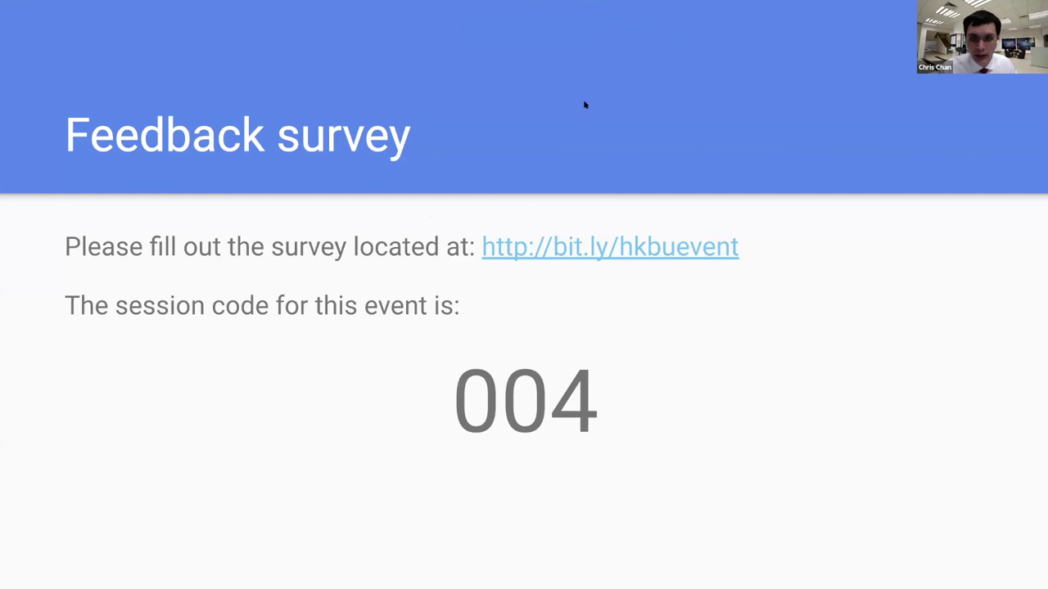
pyautogui.click(677, 257)
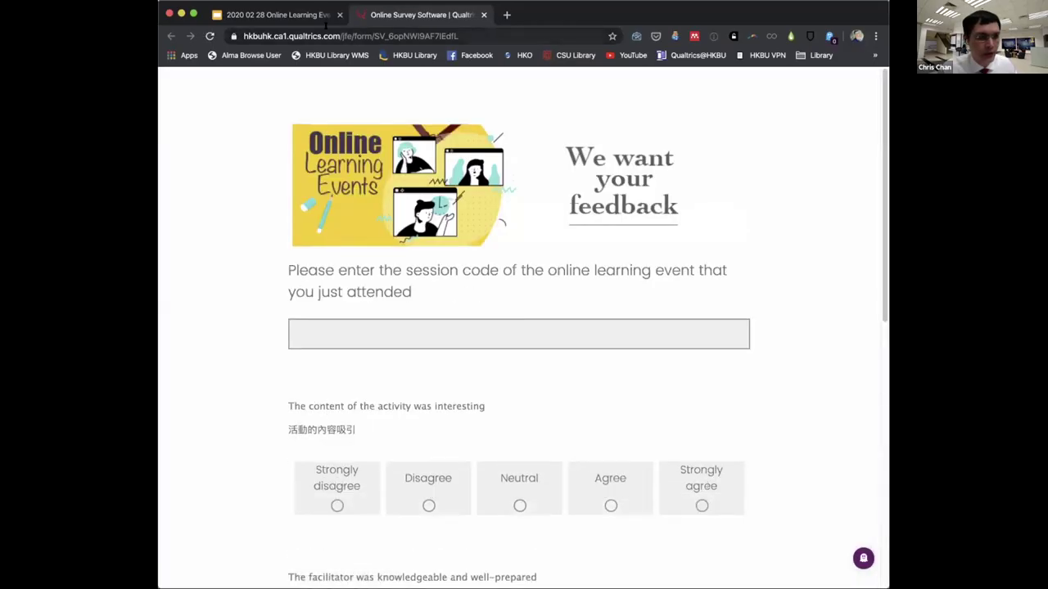
pyautogui.click(334, 35)
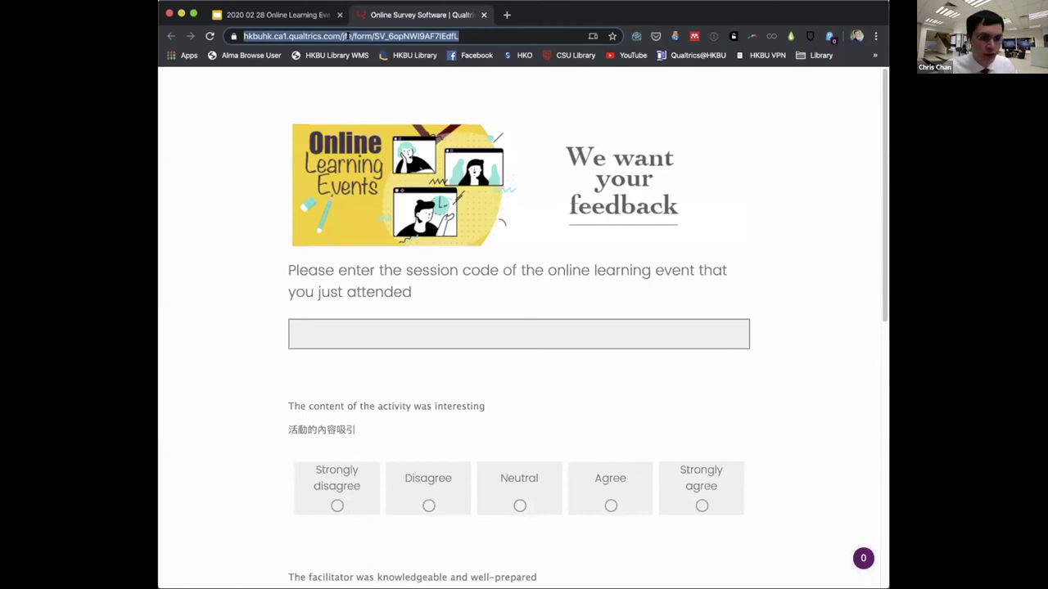
pyautogui.click(540, 198)
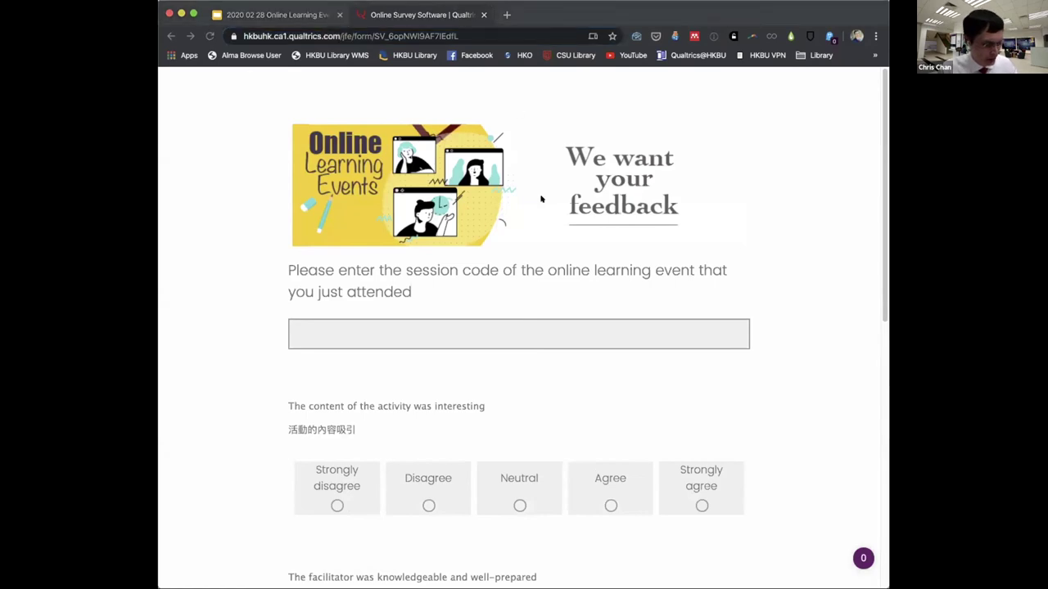
pyautogui.click(289, 14)
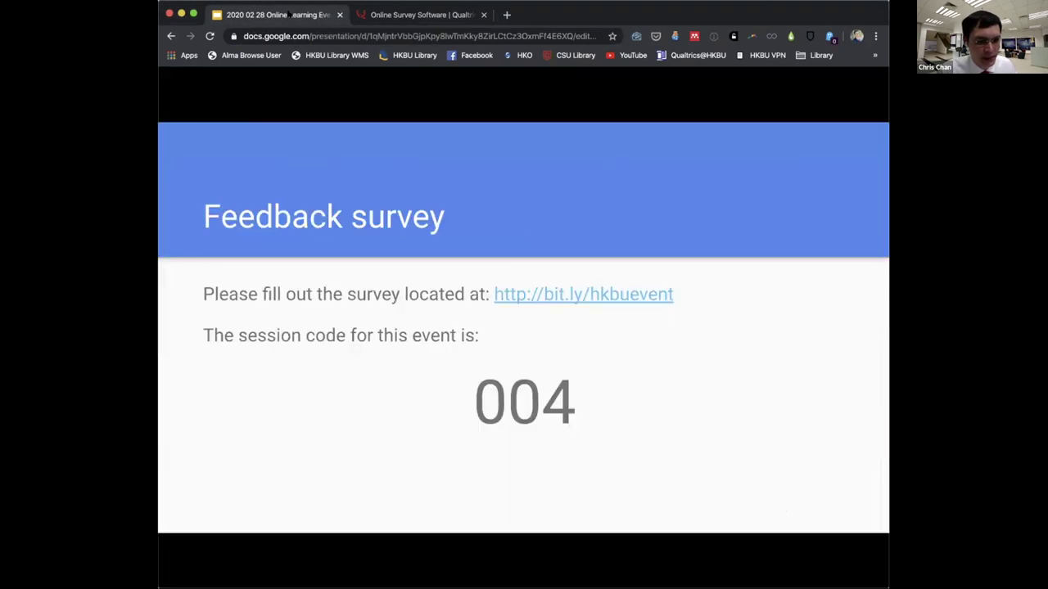